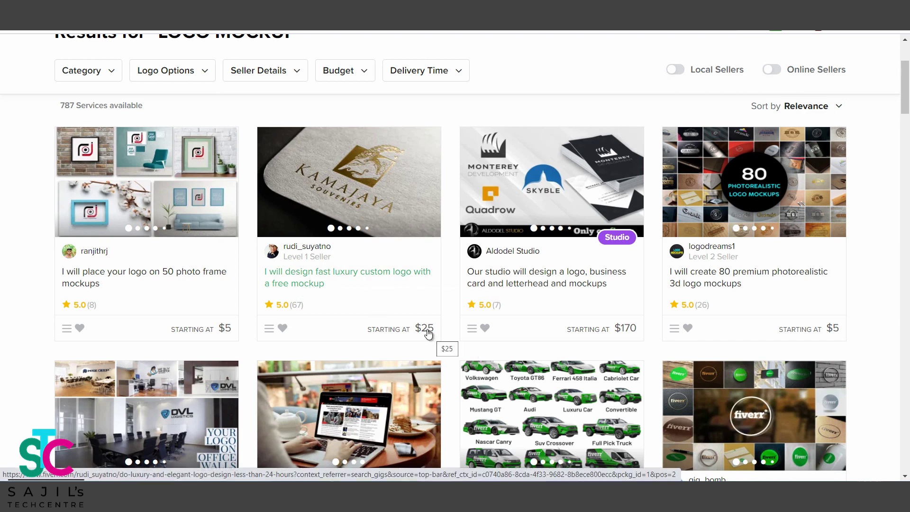
# Browse the Fiverr results for logo mockup services, comparing the sample designs, ratings and starting prices
pyautogui.moveTo(495, 292)
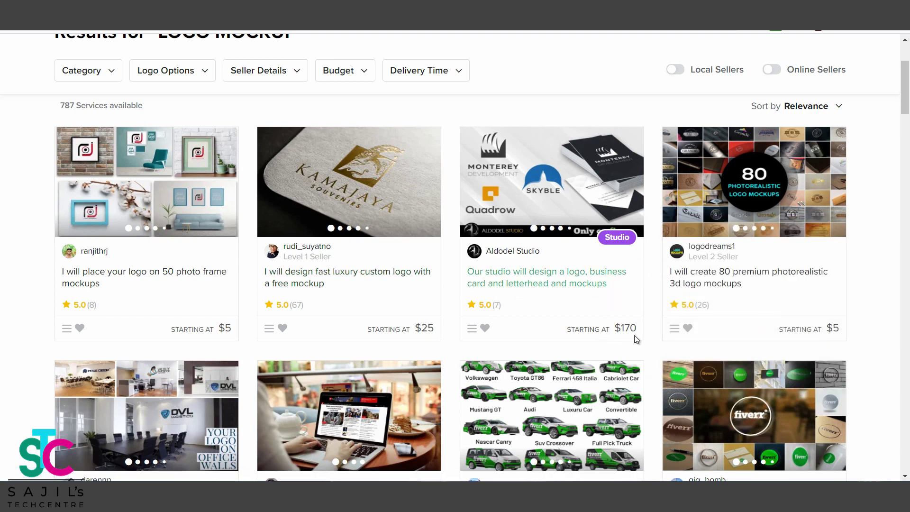
pyautogui.moveTo(525, 283)
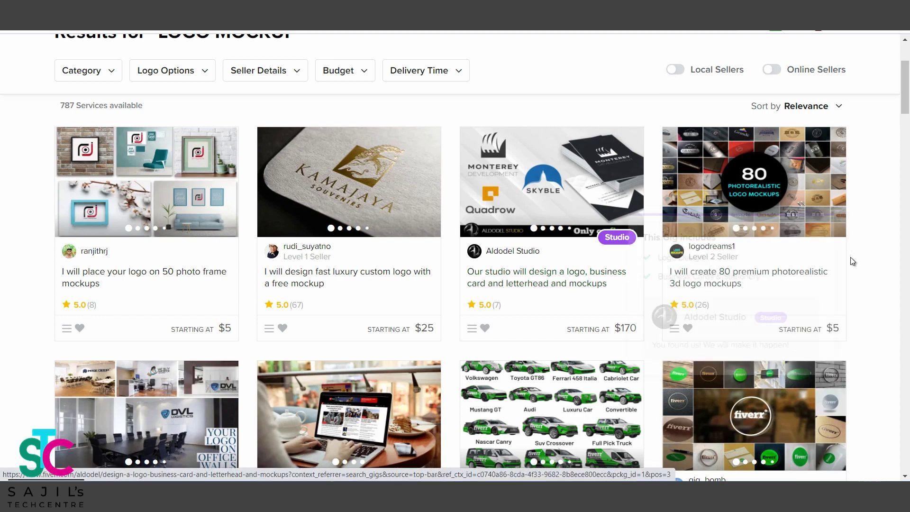
pyautogui.scroll(-2, 711, 290)
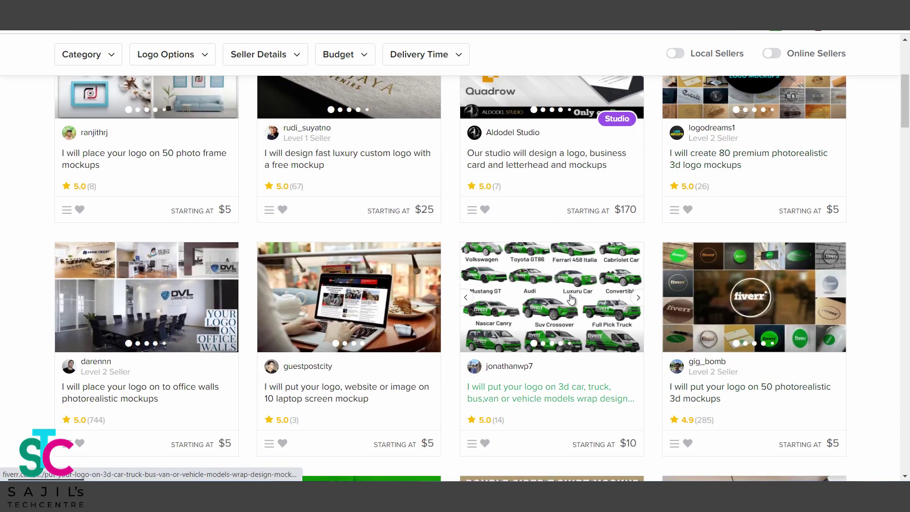
pyautogui.scroll(-5, 447, 275)
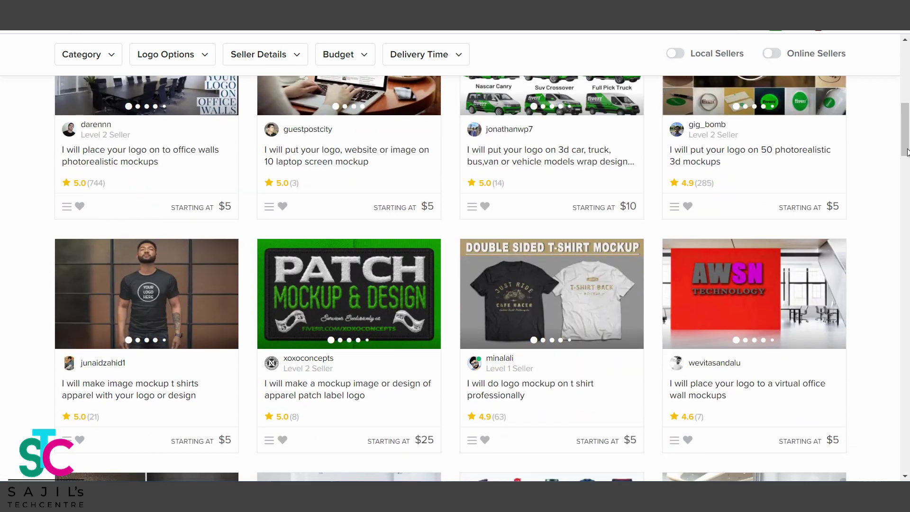
pyautogui.click(906, 176)
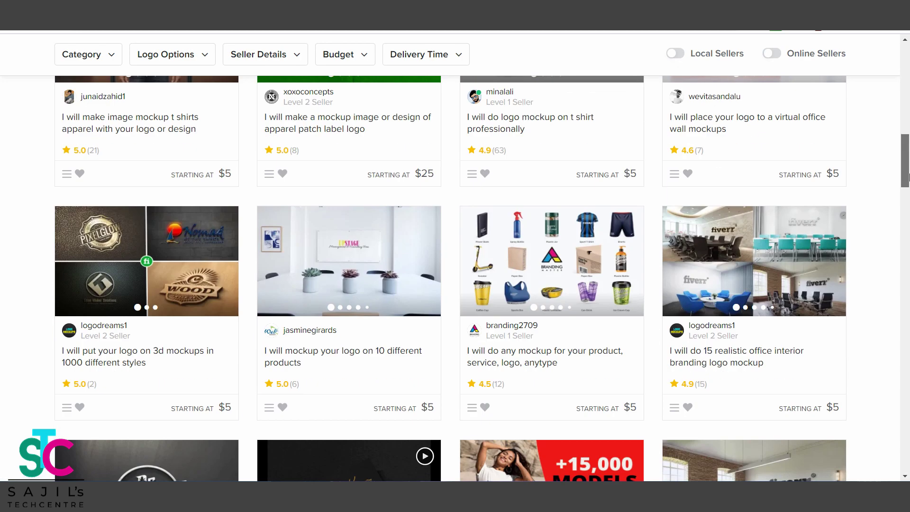
pyautogui.scroll(-1, 906, 176)
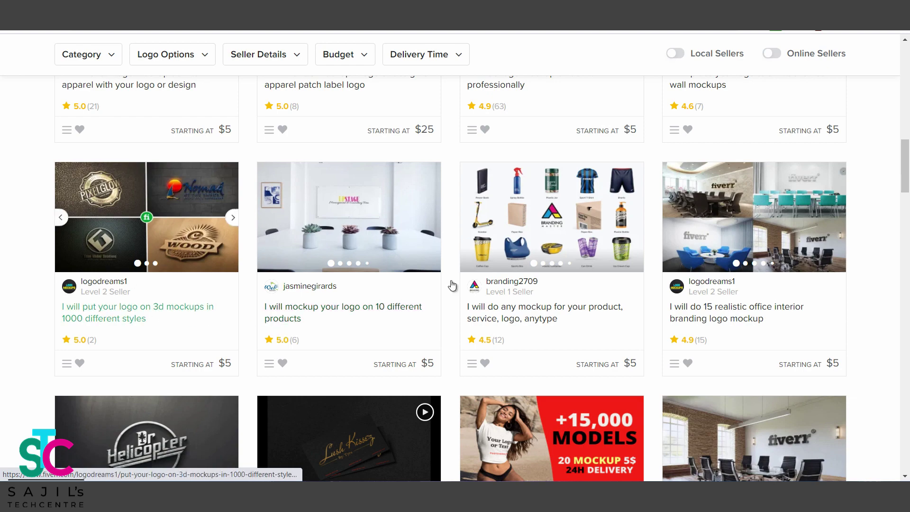
pyautogui.scroll(-13, 522, 345)
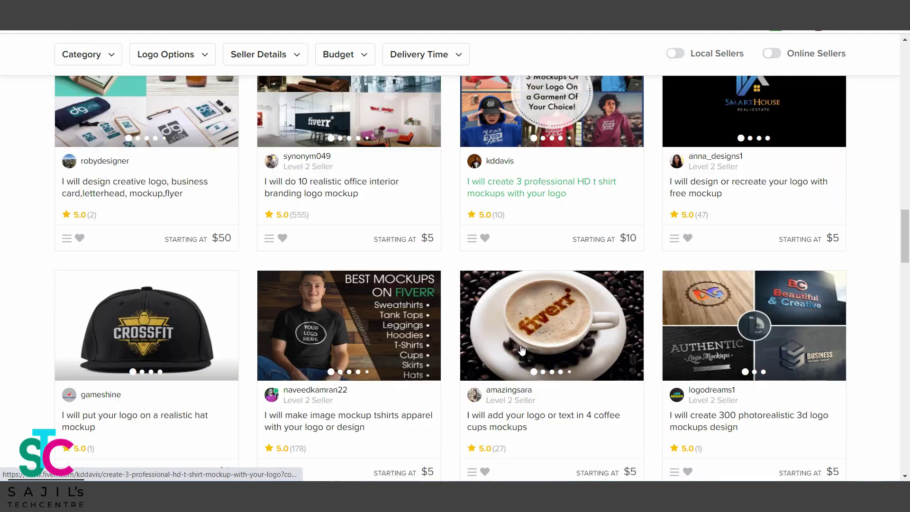
pyautogui.scroll(5, 521, 350)
pyautogui.scroll(3, 142, 199)
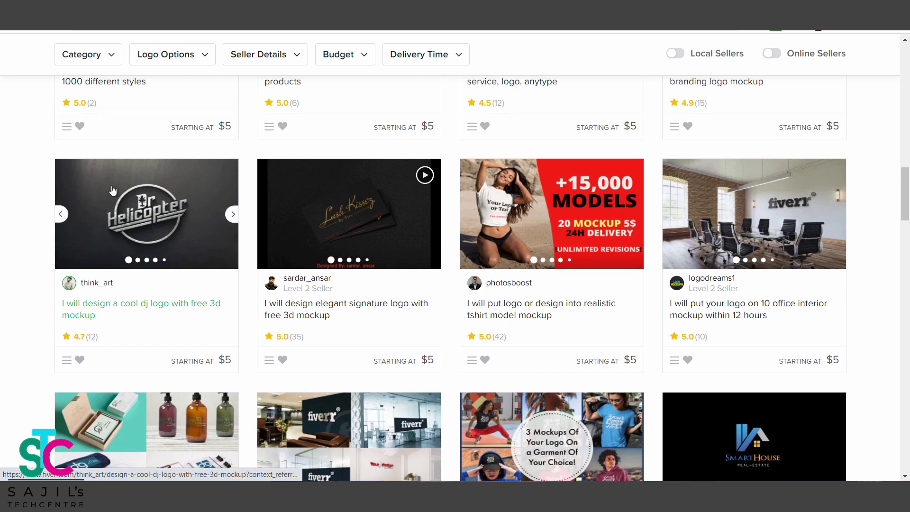
pyautogui.scroll(-10, 270, 304)
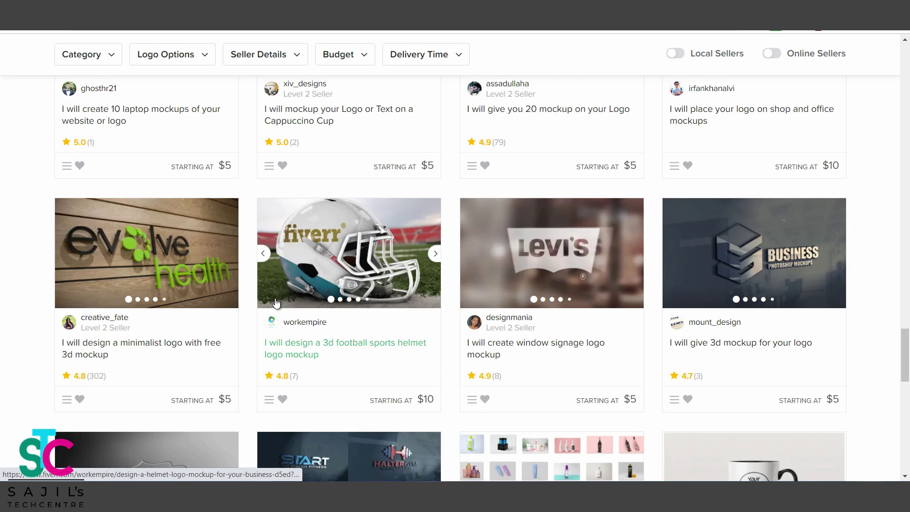
pyautogui.scroll(-1, 274, 304)
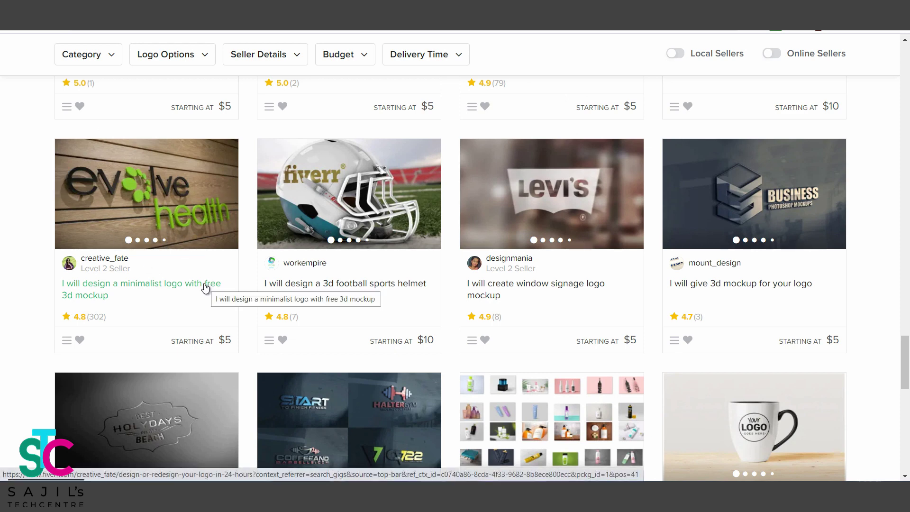
pyautogui.scroll(-3, 265, 260)
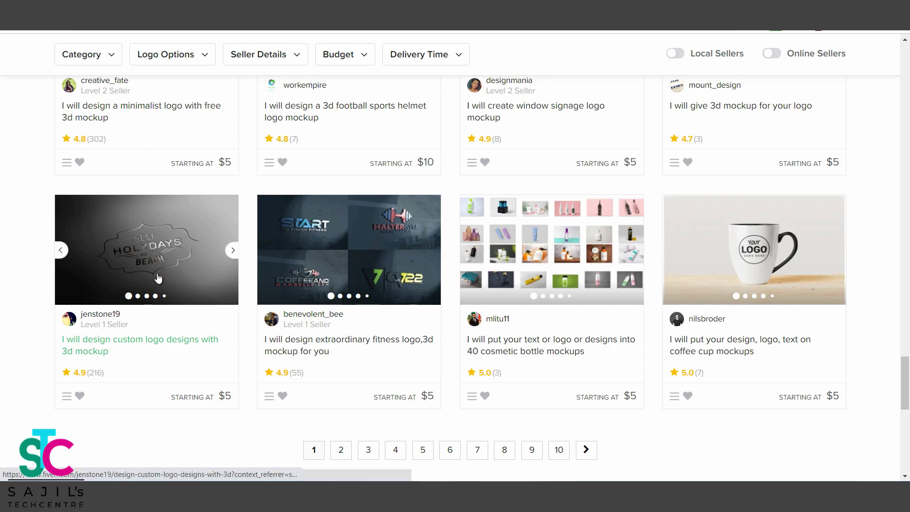
pyautogui.scroll(4, 184, 309)
pyautogui.scroll(-5, 184, 309)
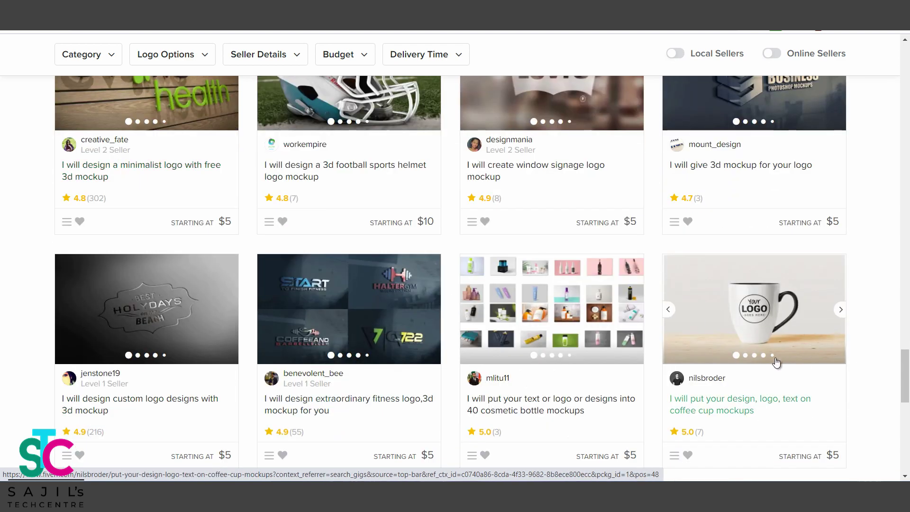
pyautogui.scroll(10, 751, 342)
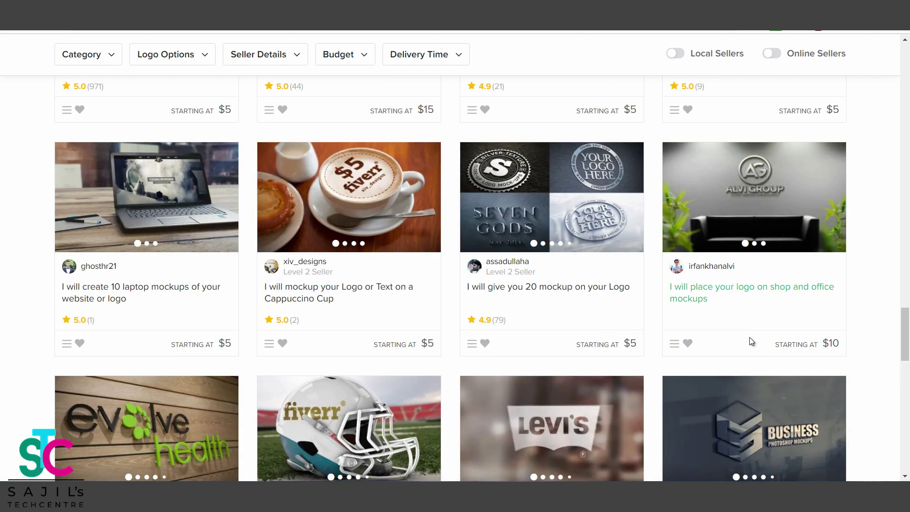
pyautogui.scroll(6, 750, 338)
pyautogui.scroll(5, 750, 337)
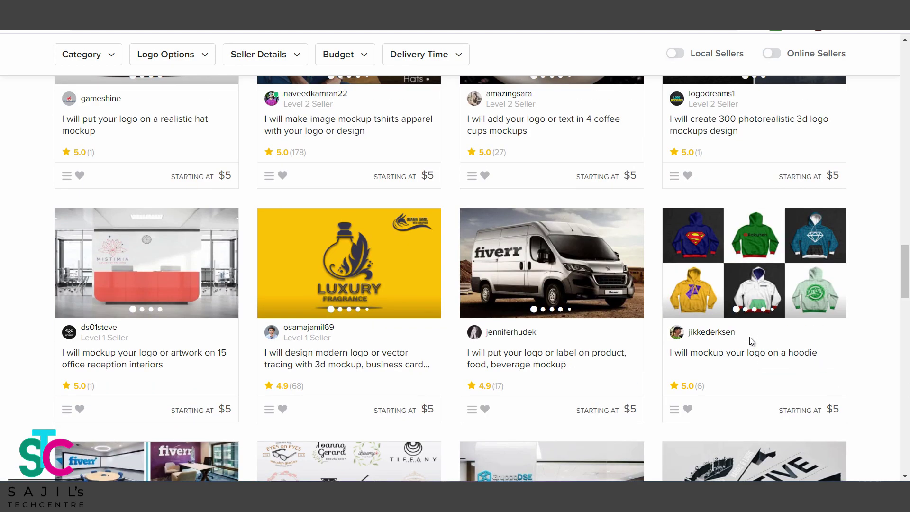
pyautogui.scroll(5, 749, 337)
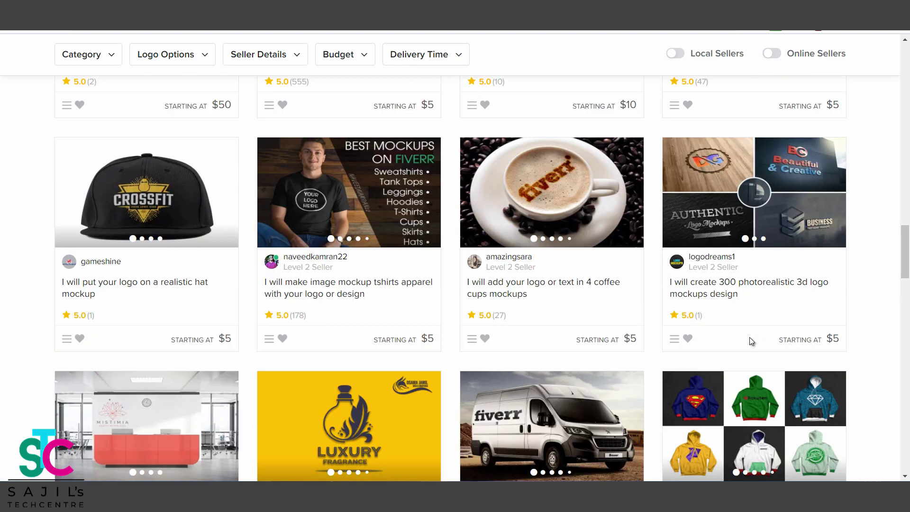
pyautogui.scroll(2, 749, 337)
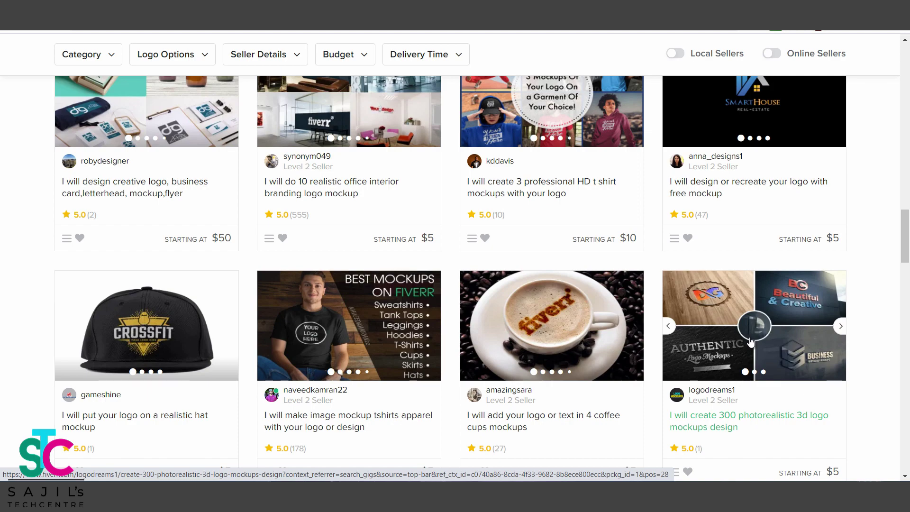
pyautogui.scroll(8, 750, 341)
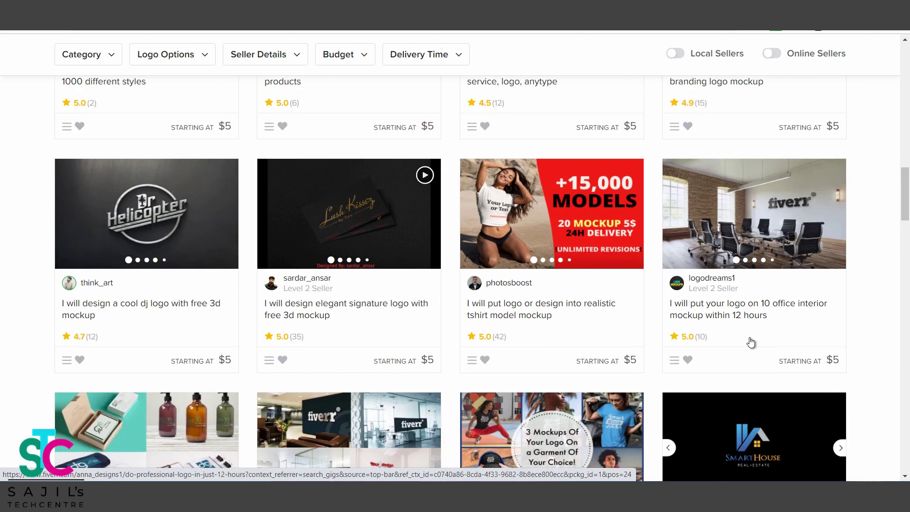
pyautogui.scroll(10, 750, 341)
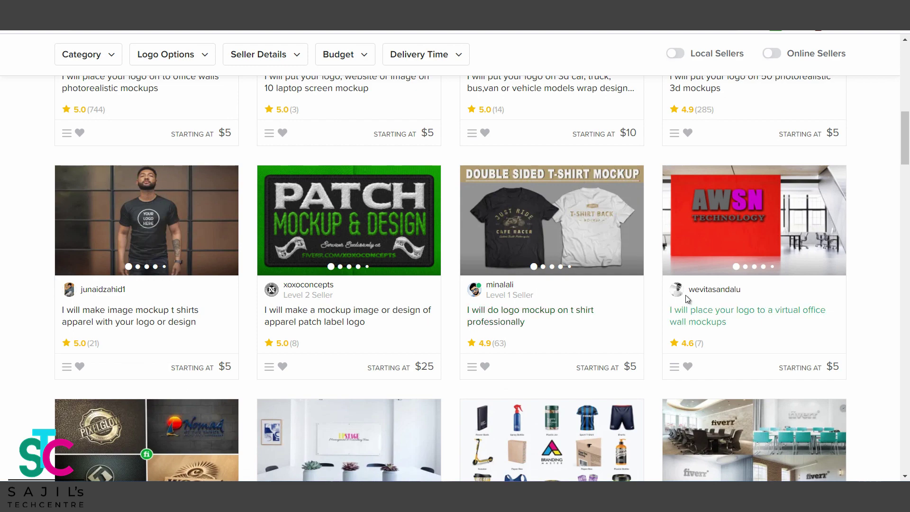
pyautogui.scroll(4, 685, 294)
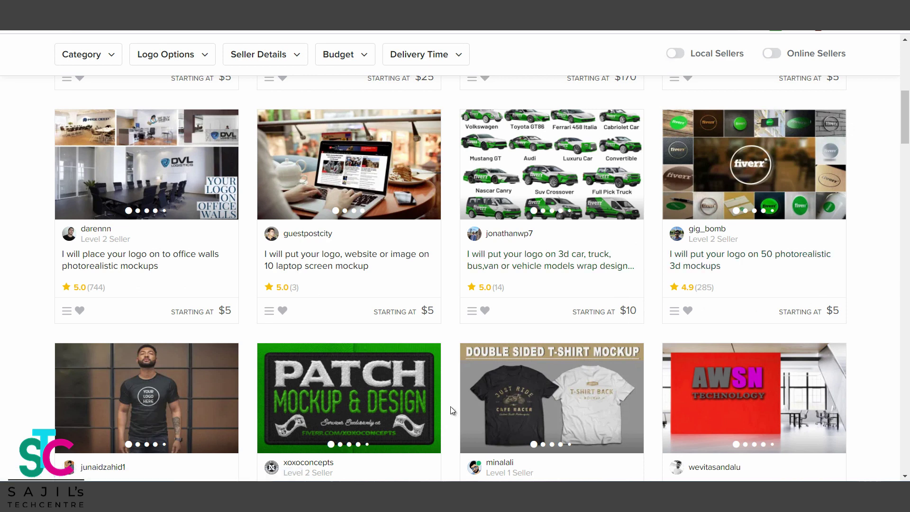
# Switch to Photoshop and open 3D Wall Logo MockUp.psd from the MOCKUP folder
pyautogui.hotkey('alt', 'Tab')
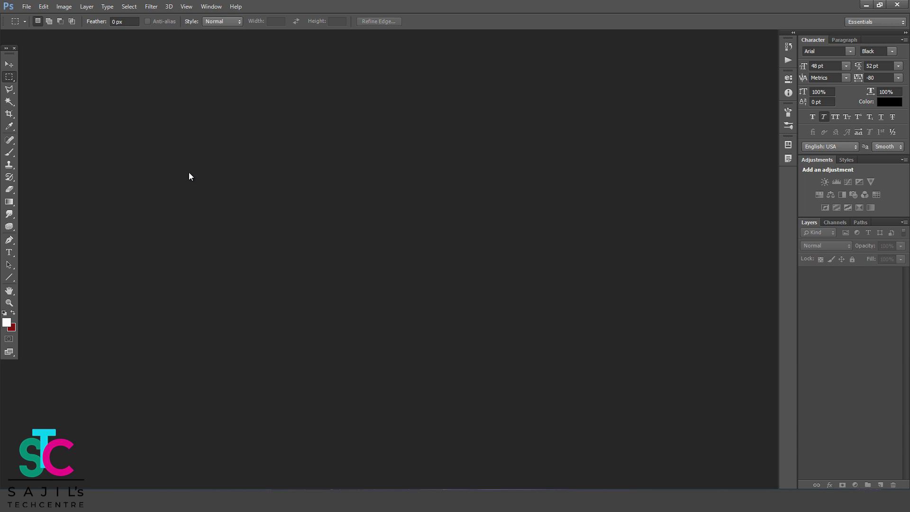
pyautogui.click(26, 6)
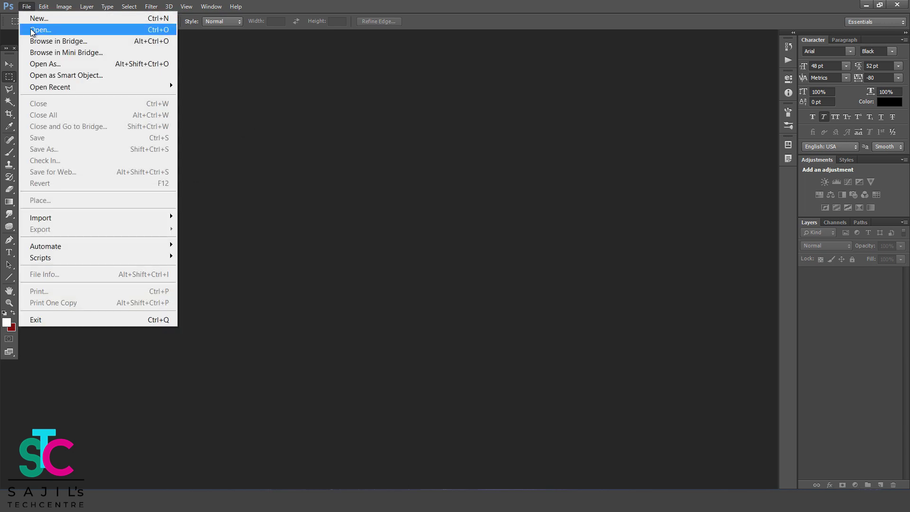
pyautogui.click(40, 30)
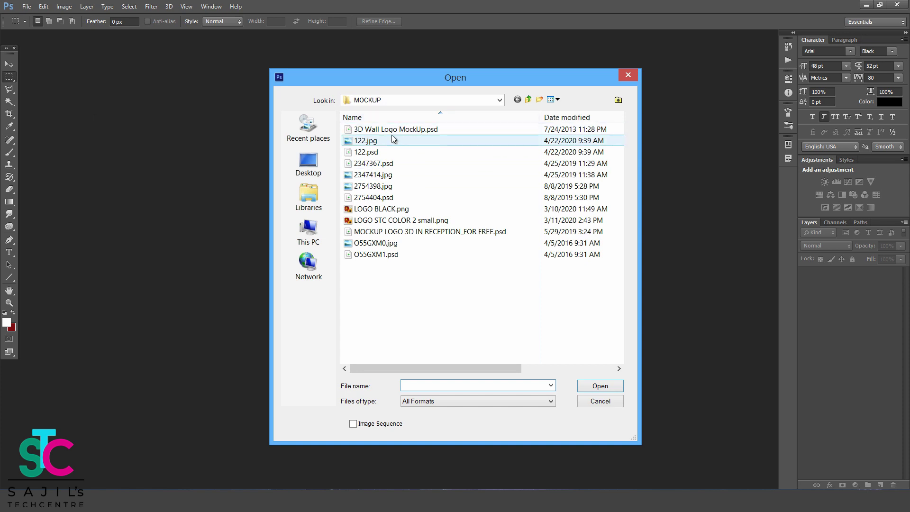
pyautogui.doubleClick(393, 130)
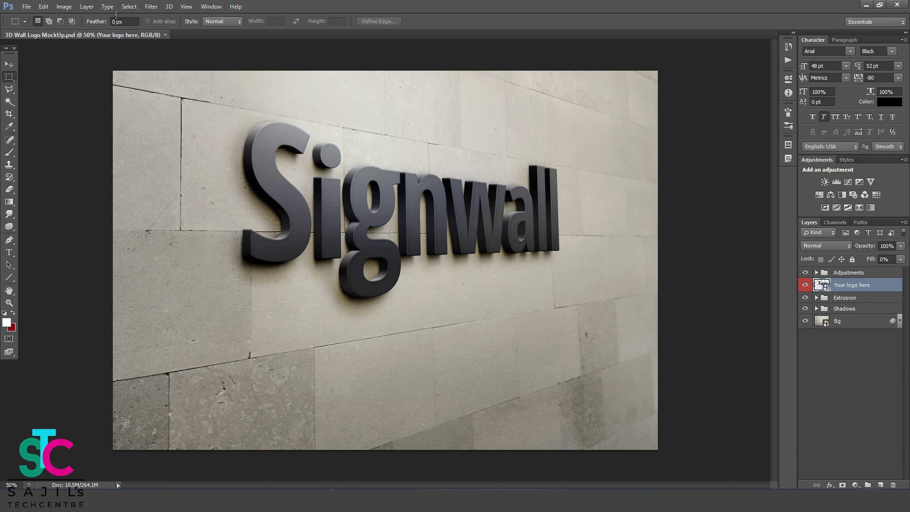
# Open the logo image LOGO STC COLOR 2 small.png from the MOCKUP folder
pyautogui.click(26, 6)
pyautogui.click(36, 26)
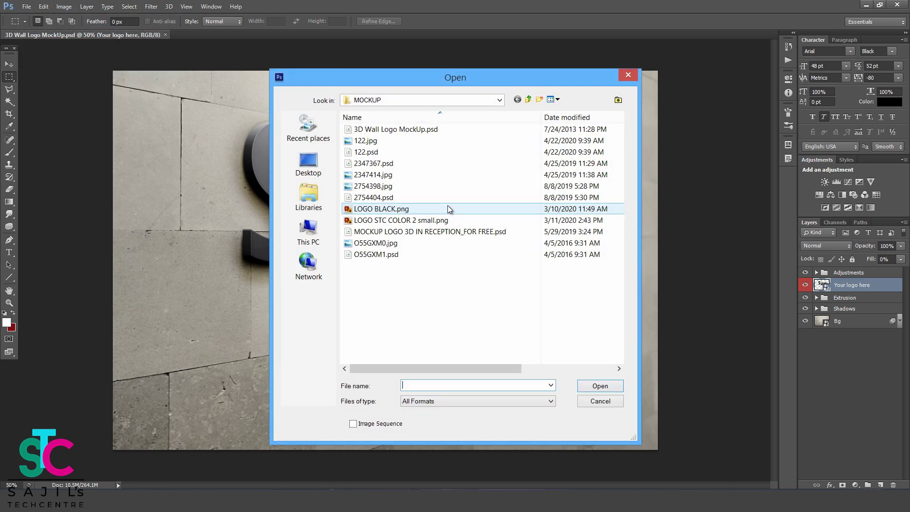
pyautogui.doubleClick(403, 220)
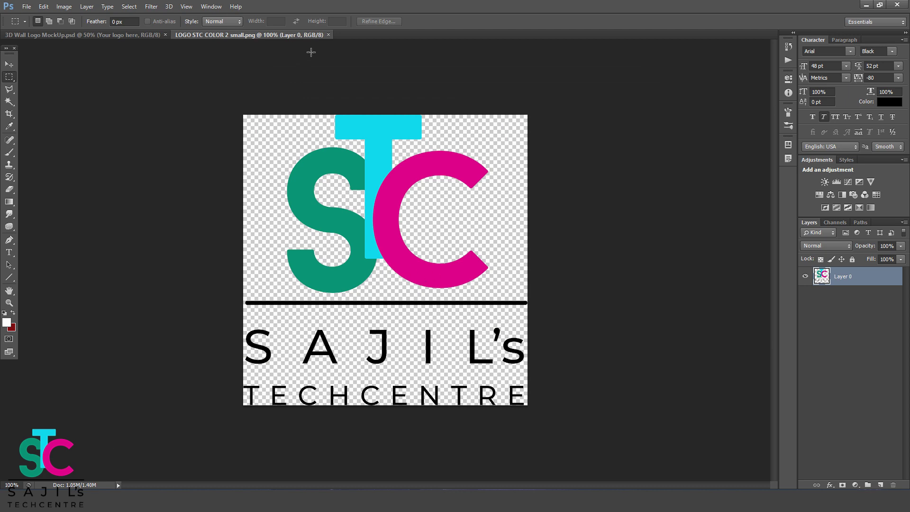
pyautogui.moveTo(286, 33); pyautogui.dragTo(358, 83)
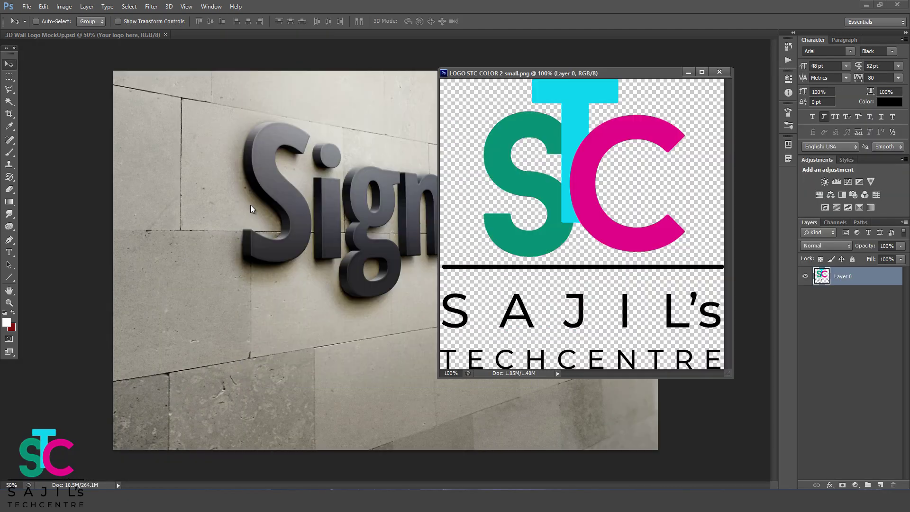
pyautogui.click(251, 204)
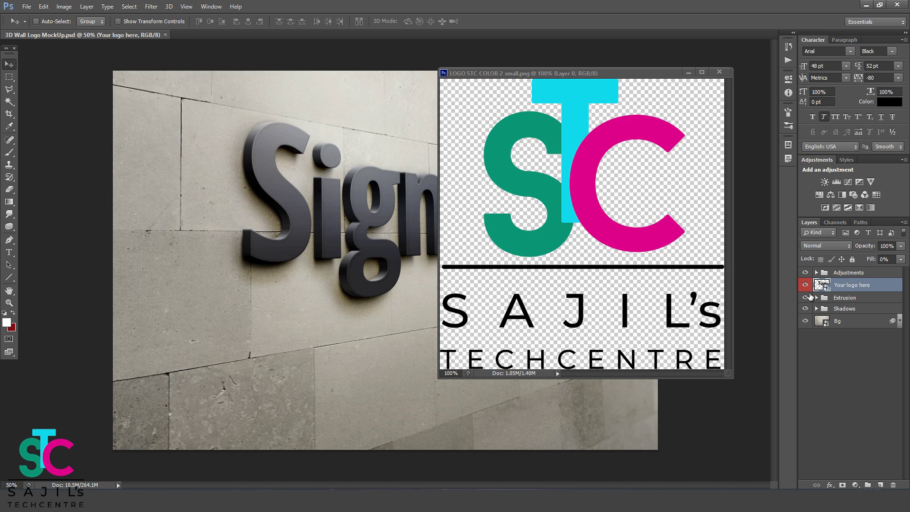
pyautogui.moveTo(589, 76); pyautogui.dragTo(483, 35)
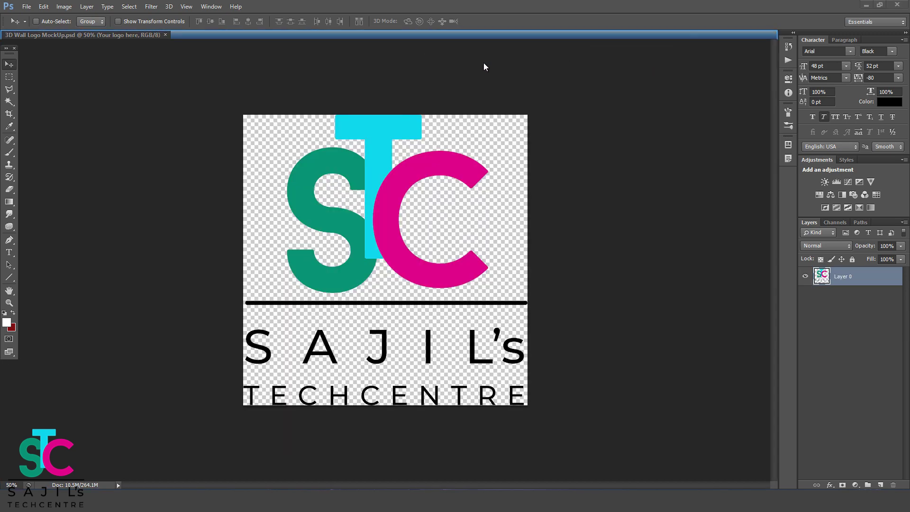
# Open the contents of the "Your logo here" smart object in 3D Wall Logo MockUp.psd for editing
pyautogui.click(83, 35)
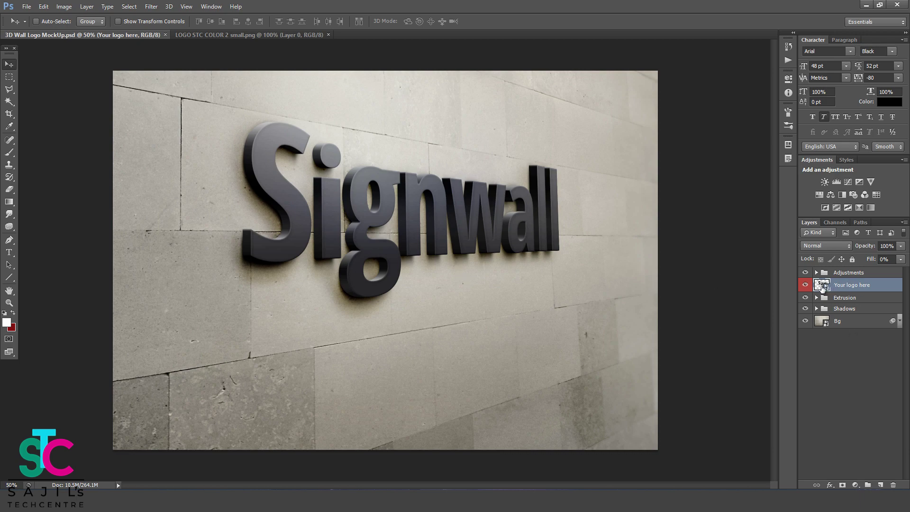
pyautogui.doubleClick(822, 286)
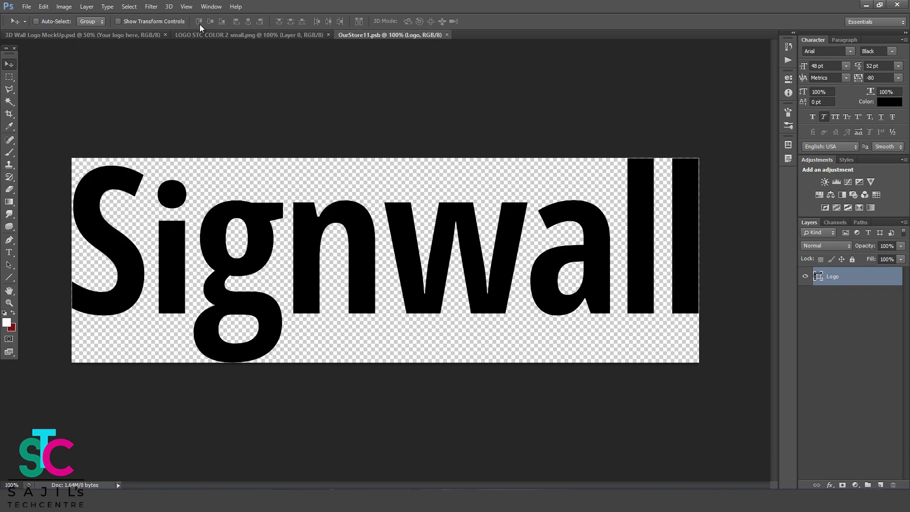
pyautogui.click(151, 35)
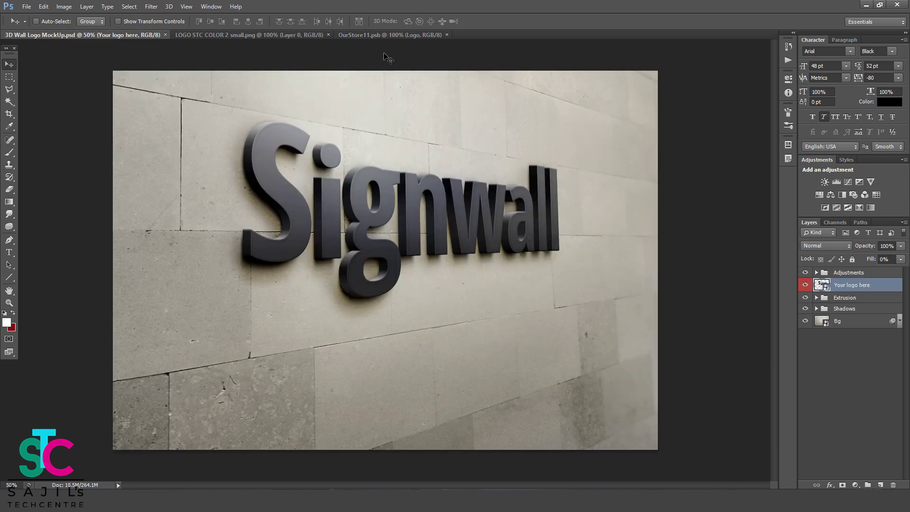
pyautogui.click(388, 35)
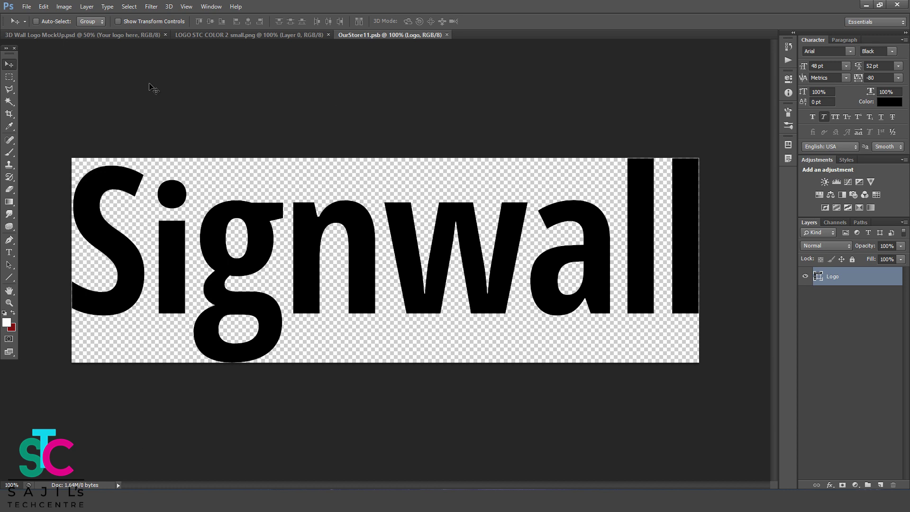
# Copy the STC logo into OurStore11.psb as a new layer and position it over the left half of the Signwall lettering
pyautogui.moveTo(223, 34); pyautogui.dragTo(500, 131)
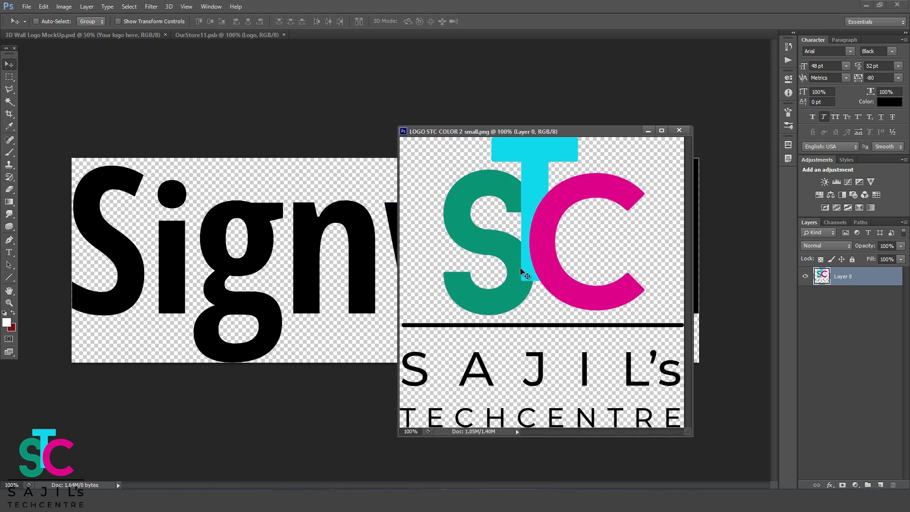
pyautogui.moveTo(525, 274); pyautogui.dragTo(339, 276)
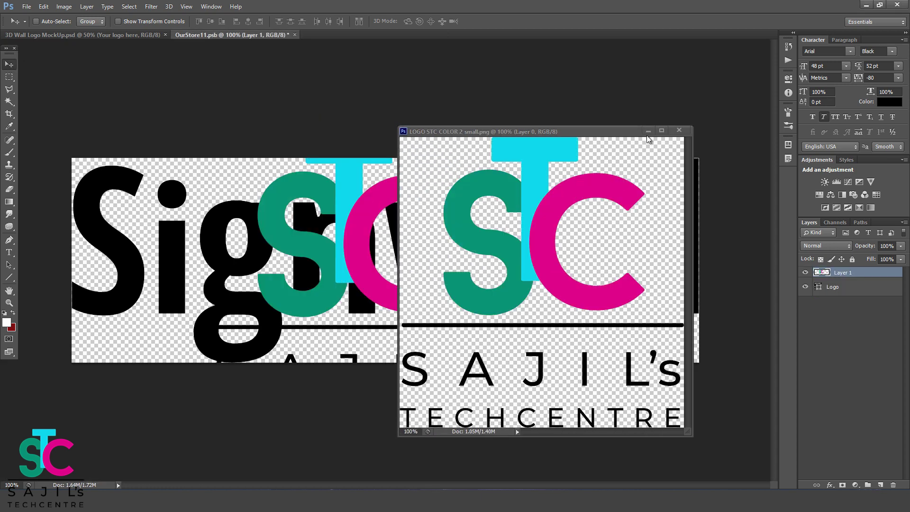
pyautogui.moveTo(553, 135); pyautogui.dragTo(549, 37)
pyautogui.moveTo(434, 270); pyautogui.dragTo(361, 297)
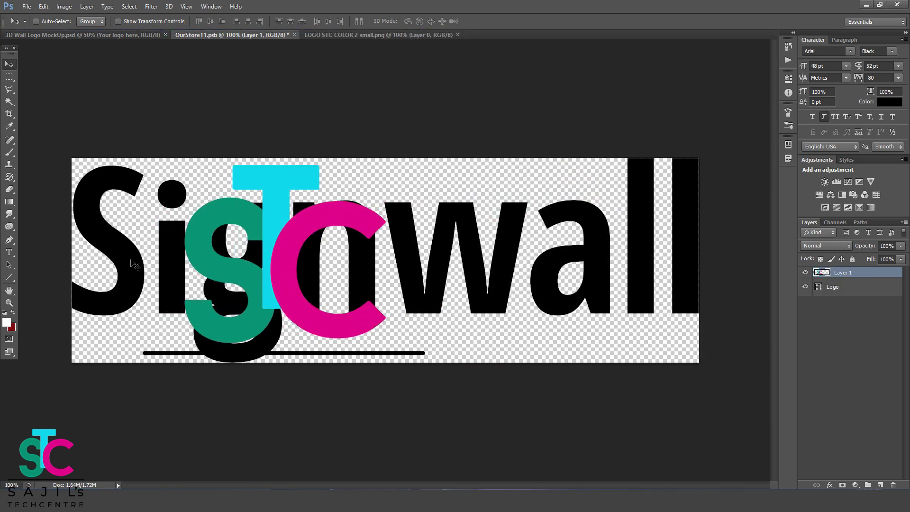
# Hide the original Logo layer in OurStore11.psb and move the STC logo to the left end of the canvas
pyautogui.moveTo(283, 288); pyautogui.dragTo(394, 268)
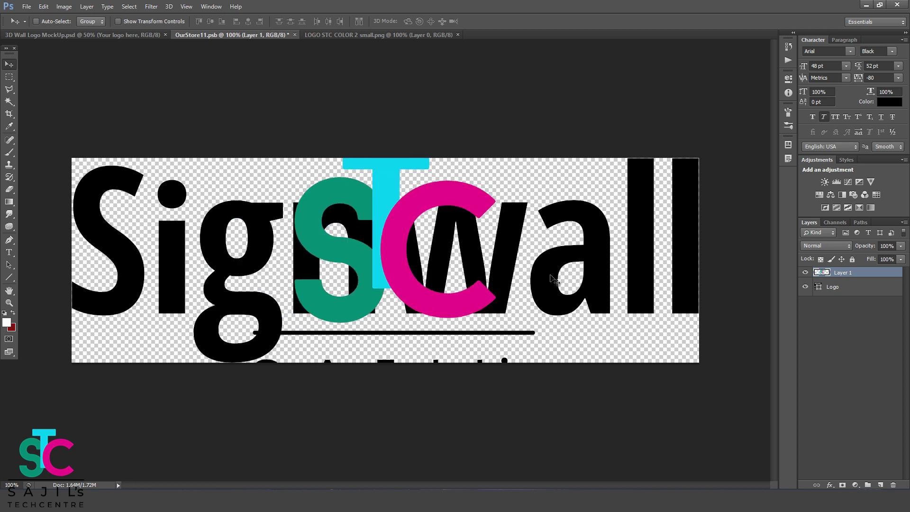
pyautogui.click(837, 289)
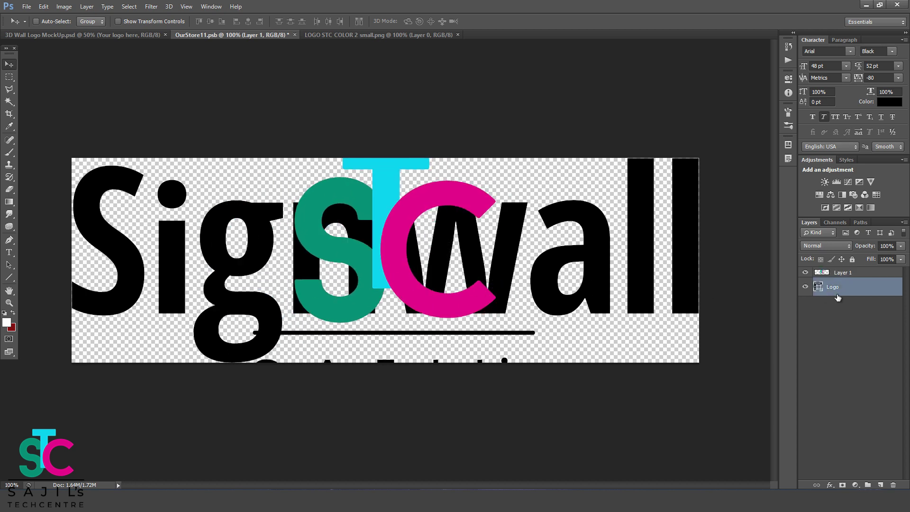
pyautogui.click(805, 288)
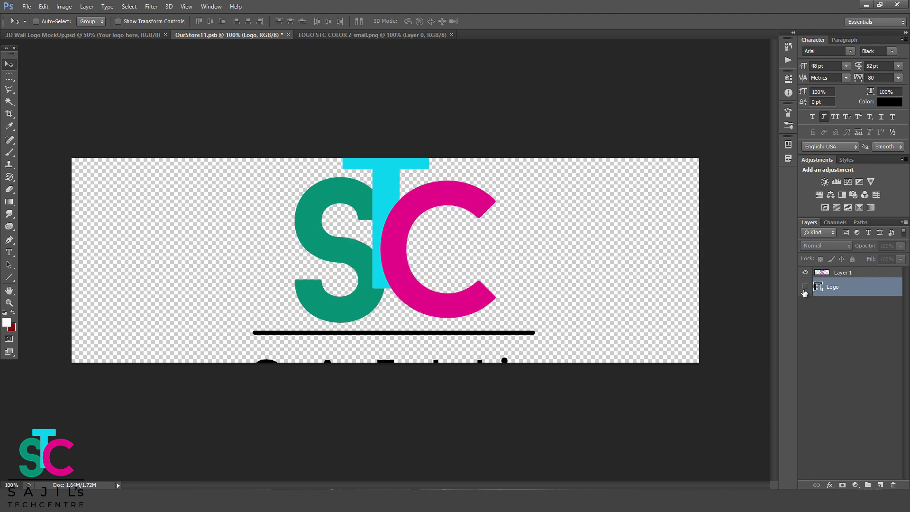
pyautogui.click(805, 287)
pyautogui.click(805, 287)
pyautogui.rightClick(399, 270)
pyautogui.click(412, 277)
pyautogui.moveTo(400, 282); pyautogui.dragTo(221, 306)
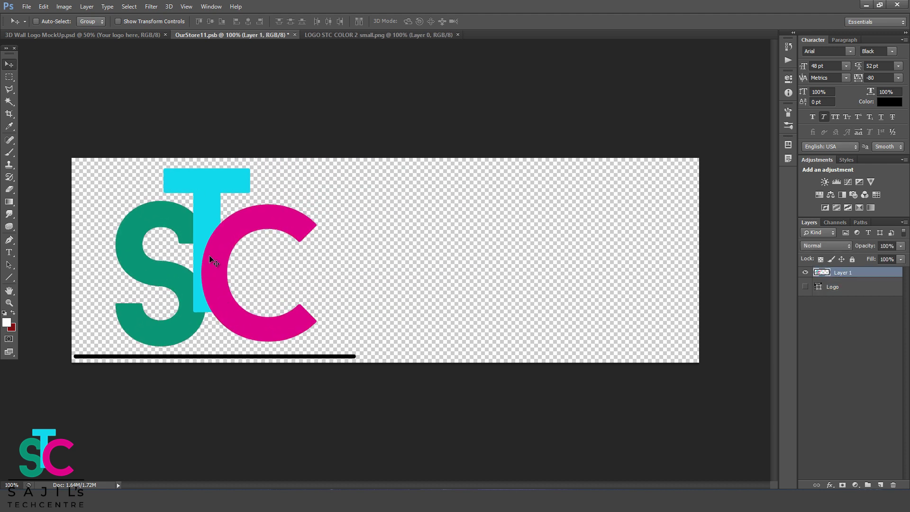
# Select the STC emblem above the black line with the Rectangular Marquee and cut it to a new layer
pyautogui.click(9, 78)
pyautogui.rightClick(7, 83)
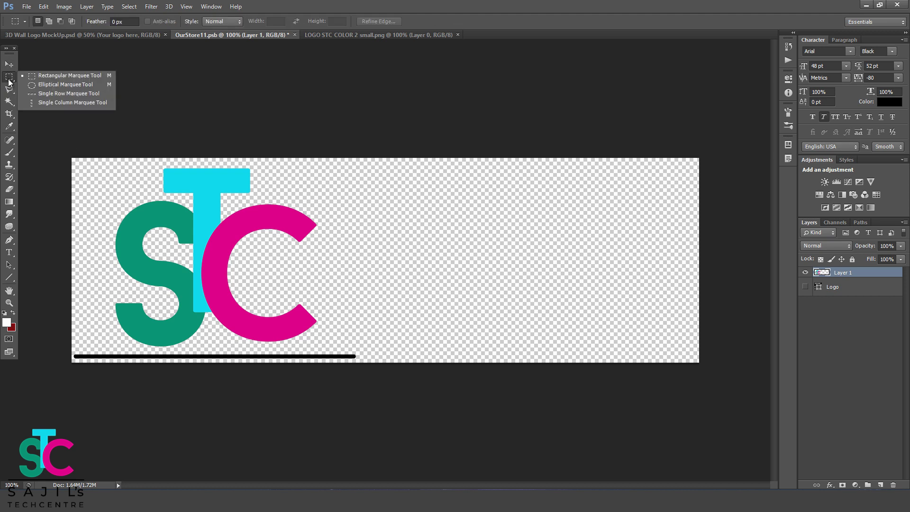
pyautogui.click(47, 78)
pyautogui.moveTo(75, 159); pyautogui.dragTo(338, 351)
pyautogui.moveTo(338, 349); pyautogui.dragTo(338, 349)
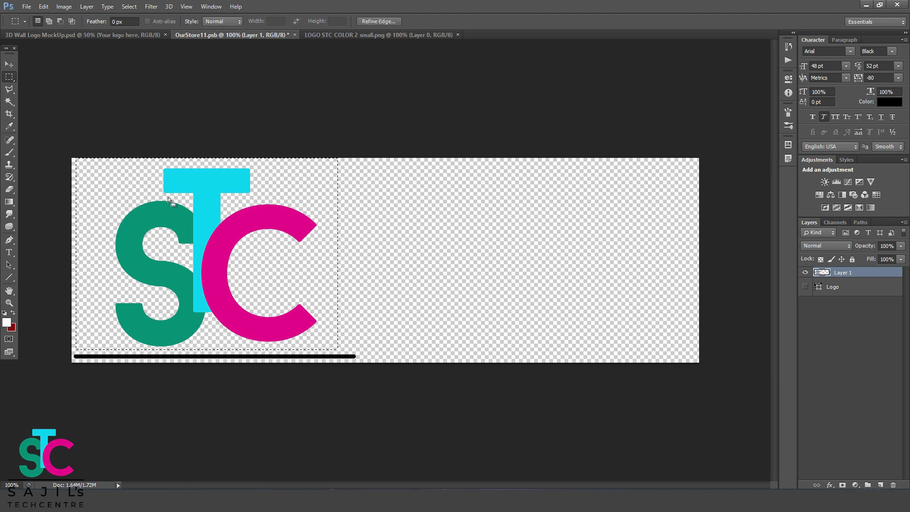
pyautogui.rightClick(195, 222)
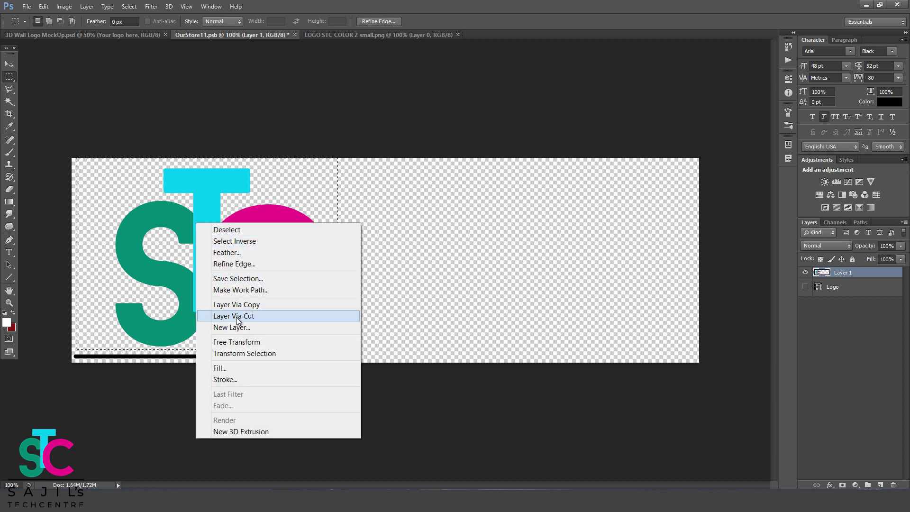
pyautogui.click(272, 314)
# Move the black line and company name to the right of the STC emblem, and shift the emblem slightly left
pyautogui.click(9, 64)
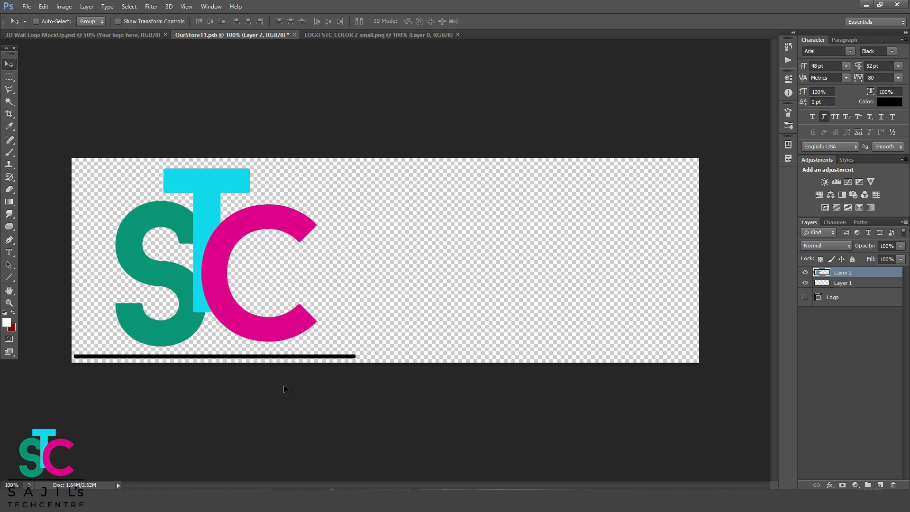
pyautogui.moveTo(284, 386); pyautogui.dragTo(526, 232)
pyautogui.rightClick(286, 359)
pyautogui.click(322, 365)
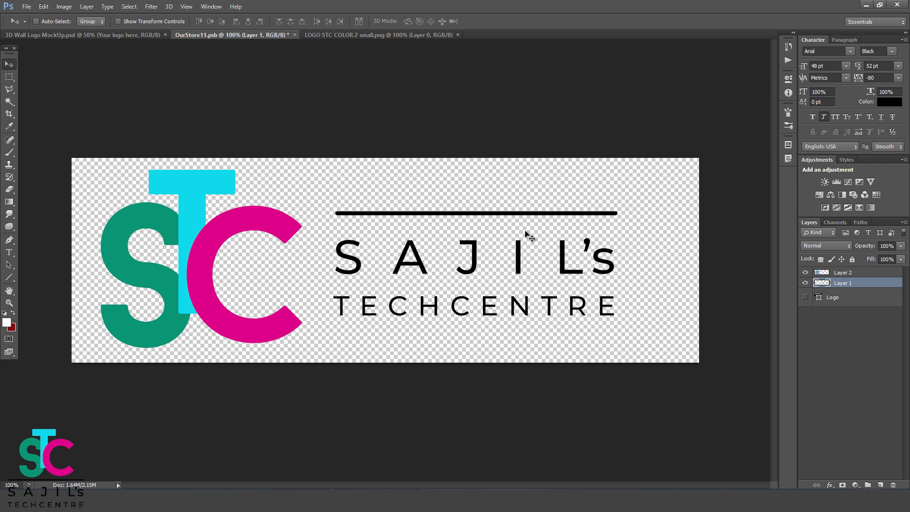
# Scale the line and company name up to about 124% so they fill the space beside the emblem
pyautogui.hotkey('ctrl', 't')
pyautogui.moveTo(621, 314)
pyautogui.mouseDown()
pyautogui.moveTo(632, 308)
pyautogui.moveTo(640, 341)
pyautogui.moveTo(680, 349)
pyautogui.moveTo(617, 315)
pyautogui.mouseUp()
pyautogui.hotkey('ctrl', 'z')
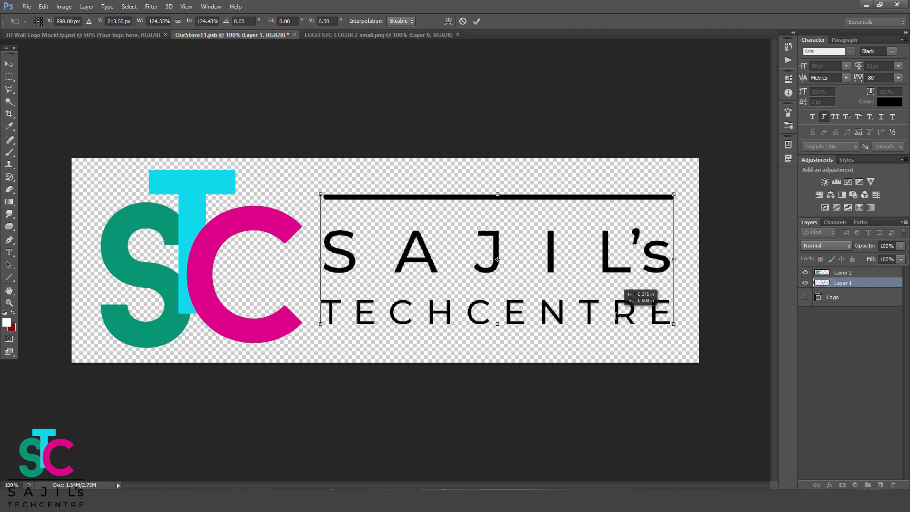
pyautogui.press('Return')
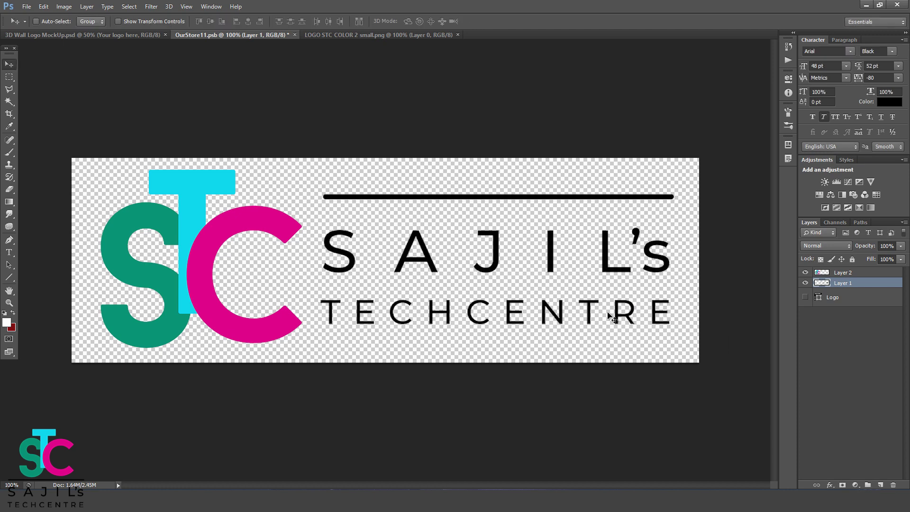
# Close OurStore11.psb with its changes saved and return to 3D Wall Logo MockUp.psd to check the updated logo
pyautogui.click(294, 35)
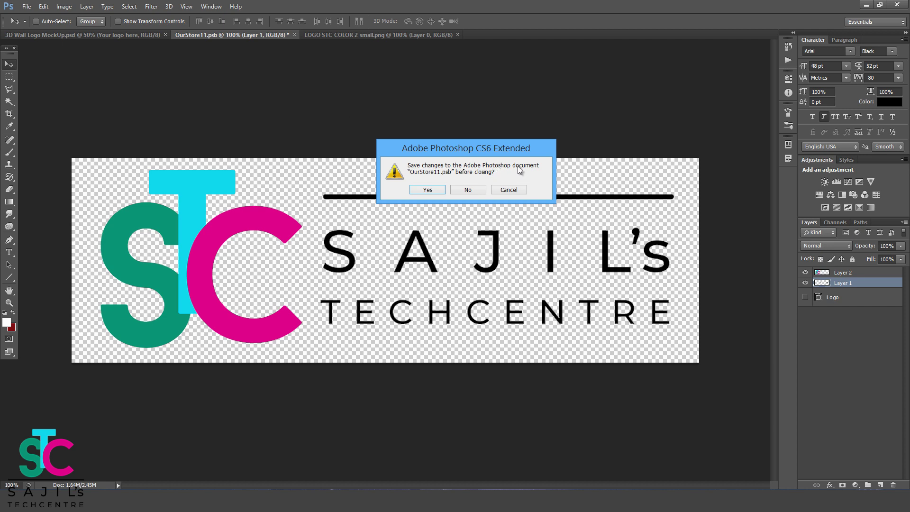
pyautogui.click(416, 190)
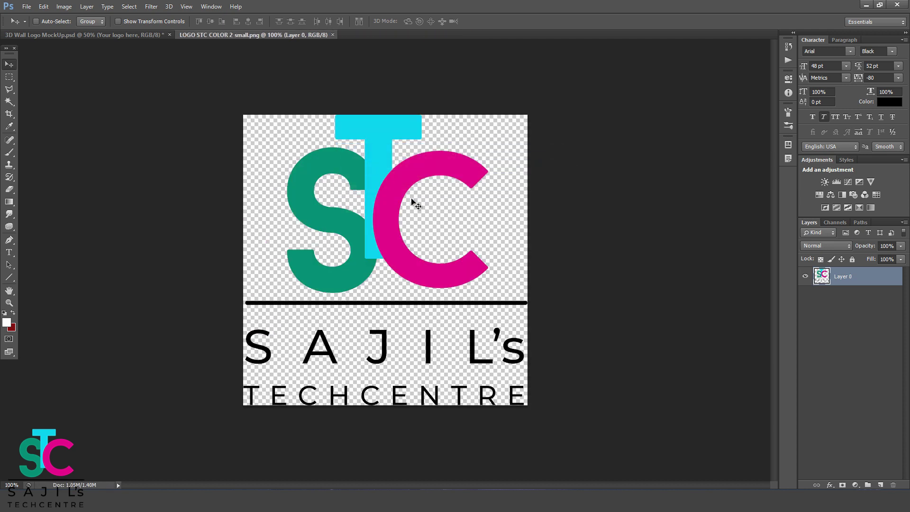
pyautogui.click(149, 36)
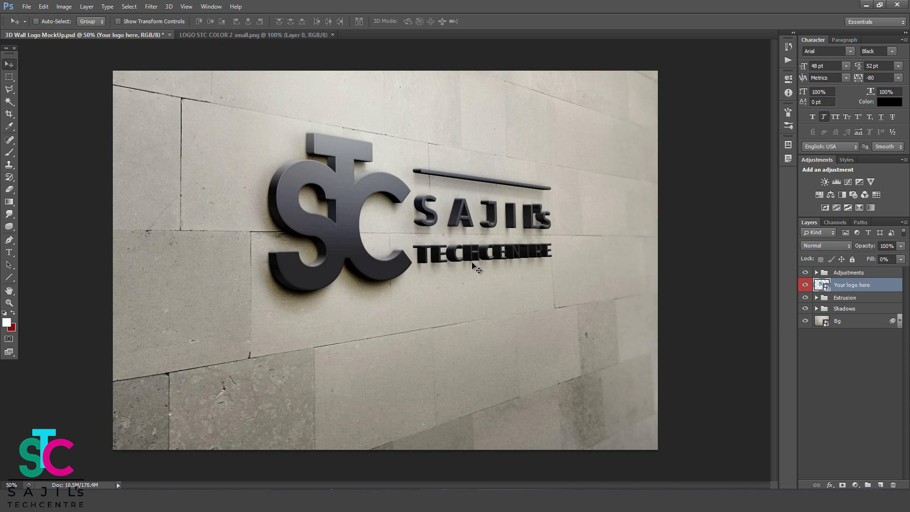
pyautogui.click(298, 36)
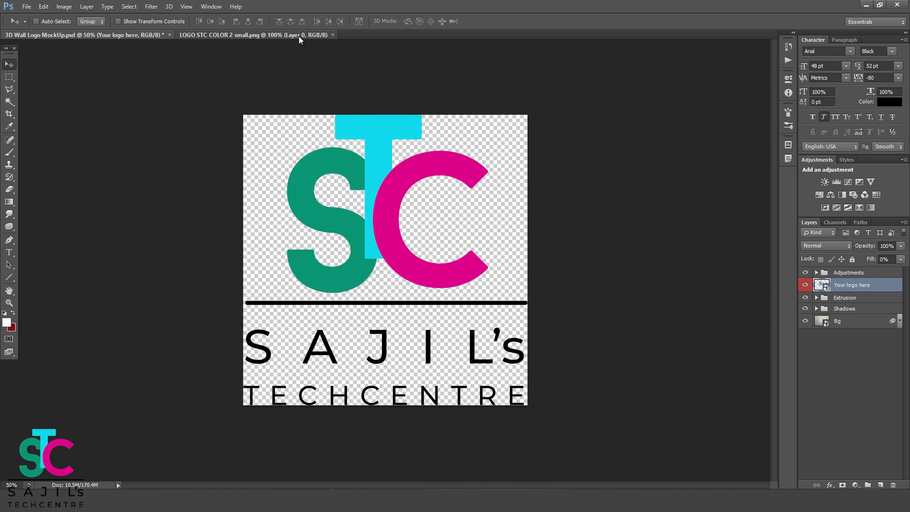
pyautogui.click(149, 37)
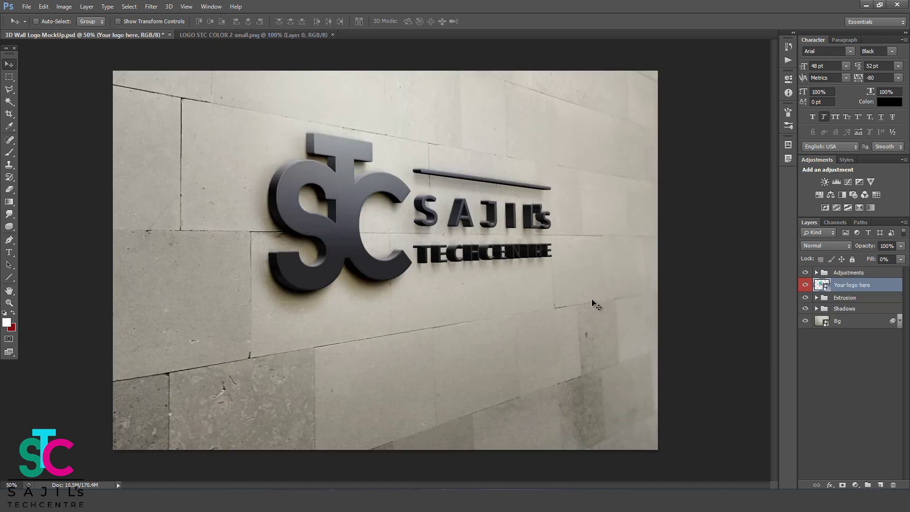
# Hide the mockup's Bg wall layer and open background-1562801_1920.jpg from the MOCKUP folder
pyautogui.click(848, 325)
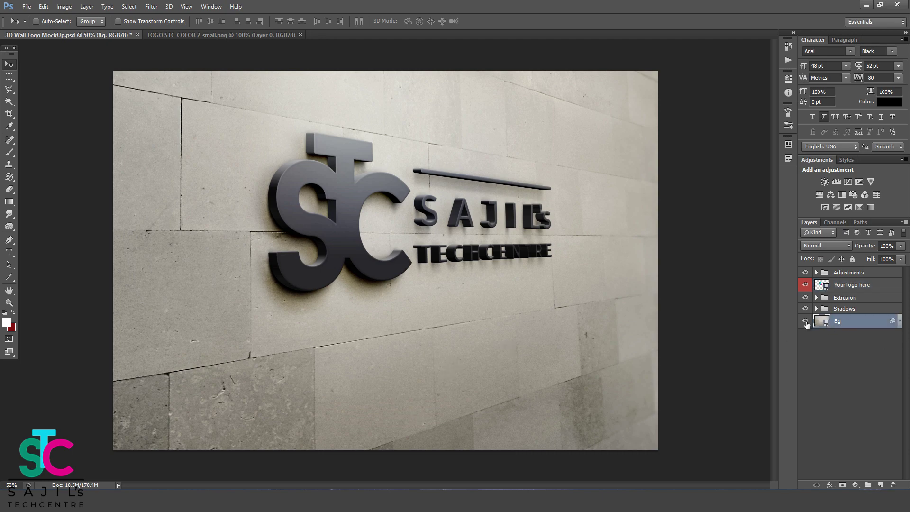
pyautogui.click(805, 322)
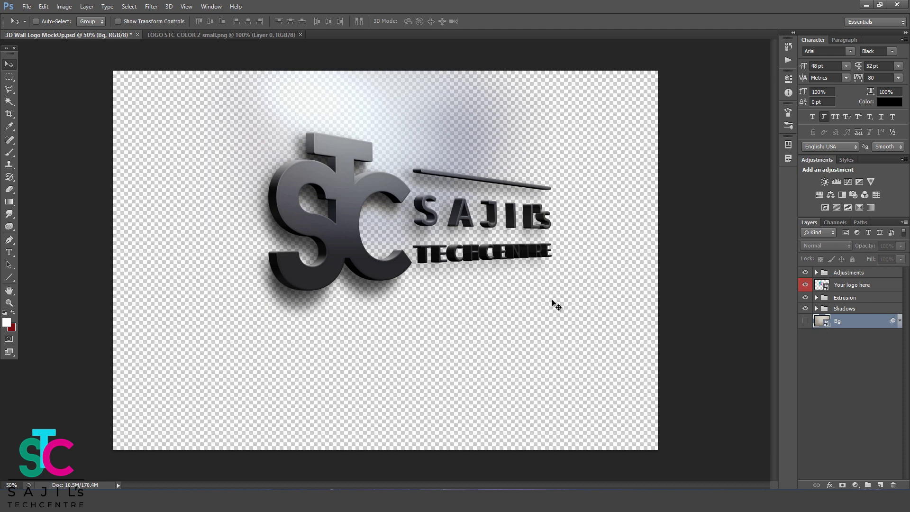
pyautogui.click(27, 6)
pyautogui.click(37, 29)
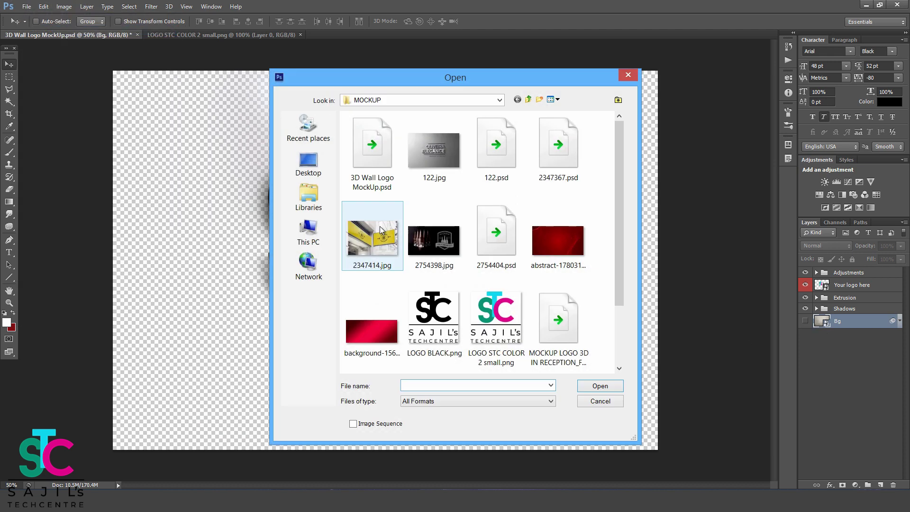
pyautogui.doubleClick(374, 332)
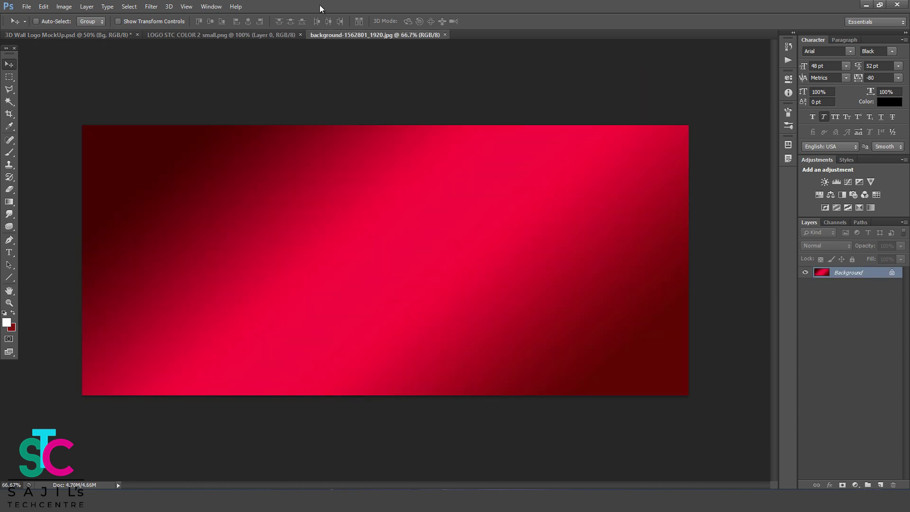
# Copy the red gradient image into 3D Wall Logo MockUp.psd as a layer above Bg and close the source image
pyautogui.moveTo(325, 35); pyautogui.dragTo(367, 94)
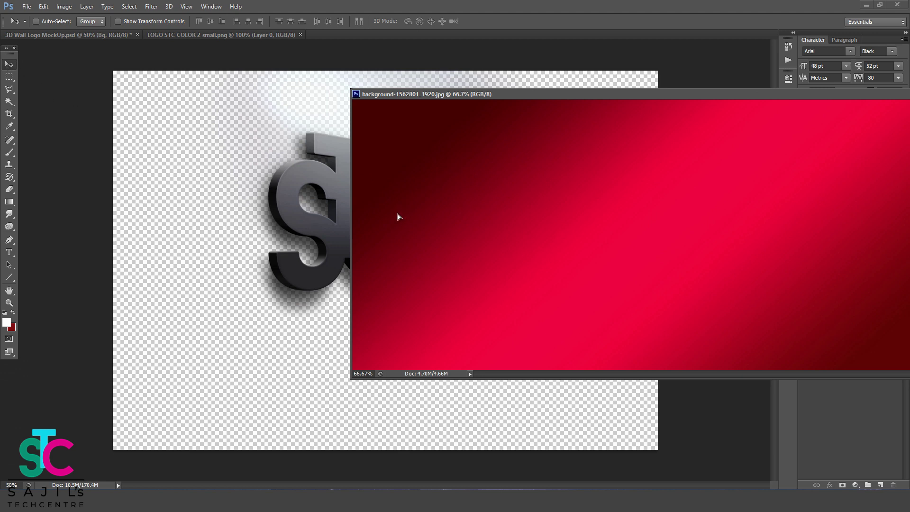
pyautogui.moveTo(398, 216); pyautogui.dragTo(288, 242)
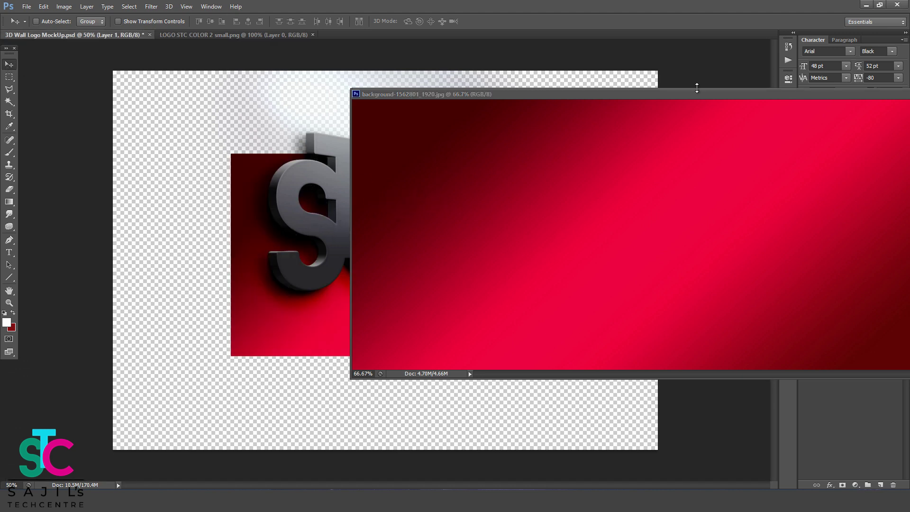
pyautogui.click(679, 99)
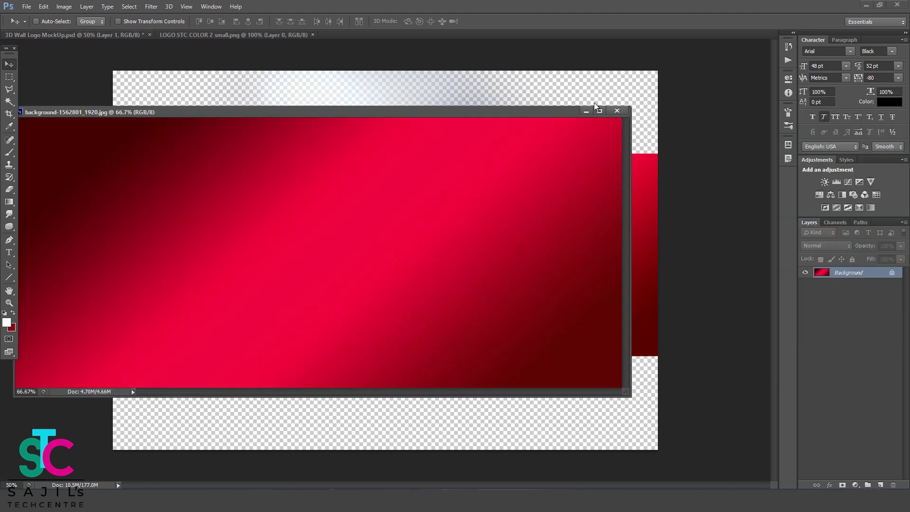
pyautogui.click(617, 111)
# Align the red gradient layer with the canvas's upper edge and scale it to cover the whole canvas
pyautogui.moveTo(487, 291); pyautogui.dragTo(473, 250)
pyautogui.hotkey('ctrl', 't')
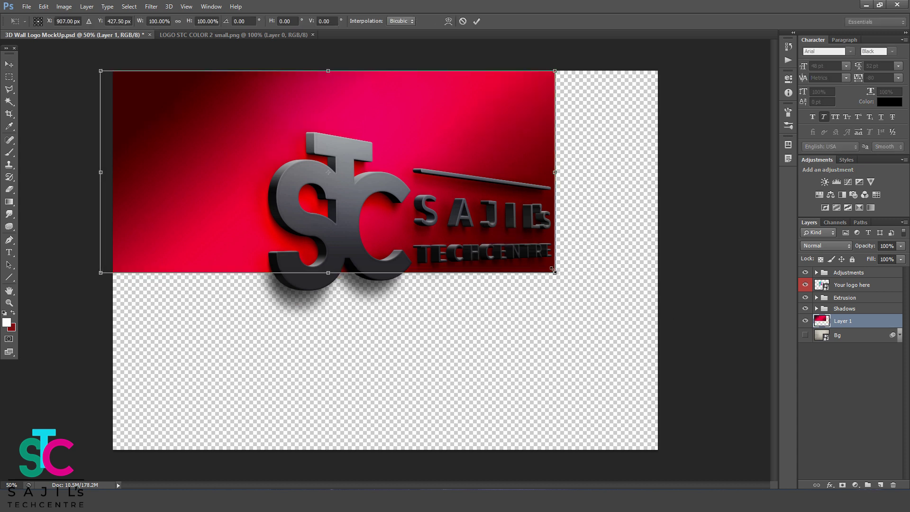
pyautogui.press('Escape')
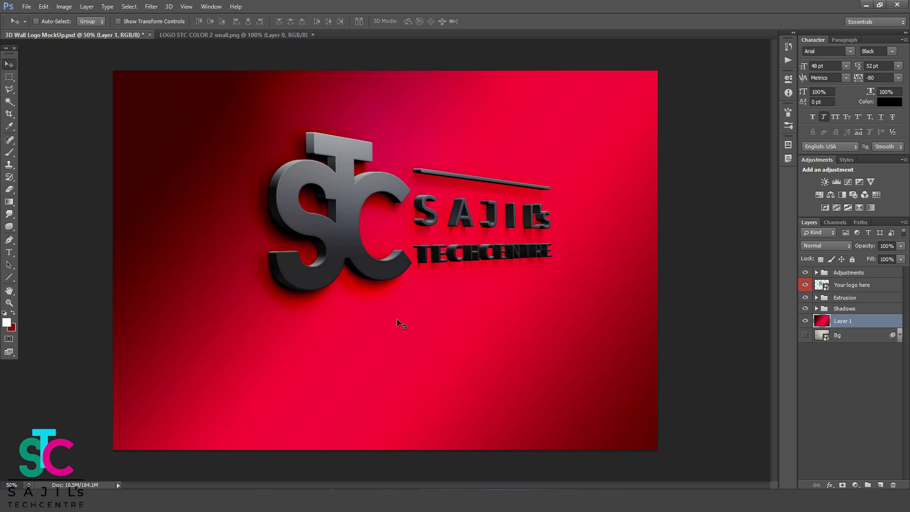
# Open the second mockup file, 122.psd, from the MOCKUP folder
pyautogui.click(848, 289)
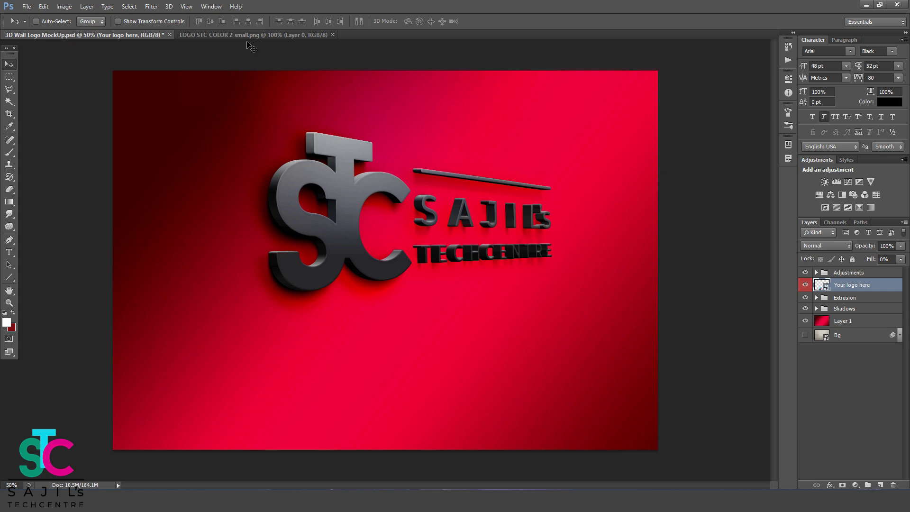
pyautogui.click(26, 6)
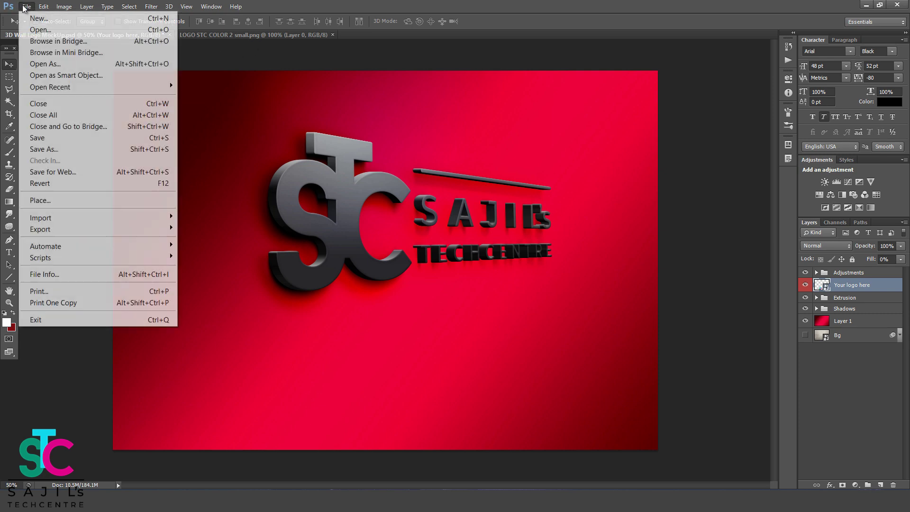
pyautogui.click(40, 27)
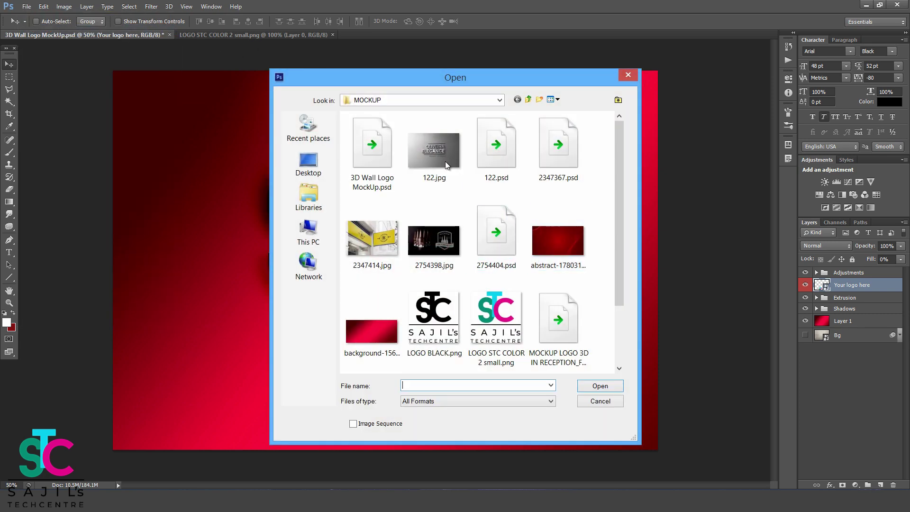
pyautogui.doubleClick(507, 150)
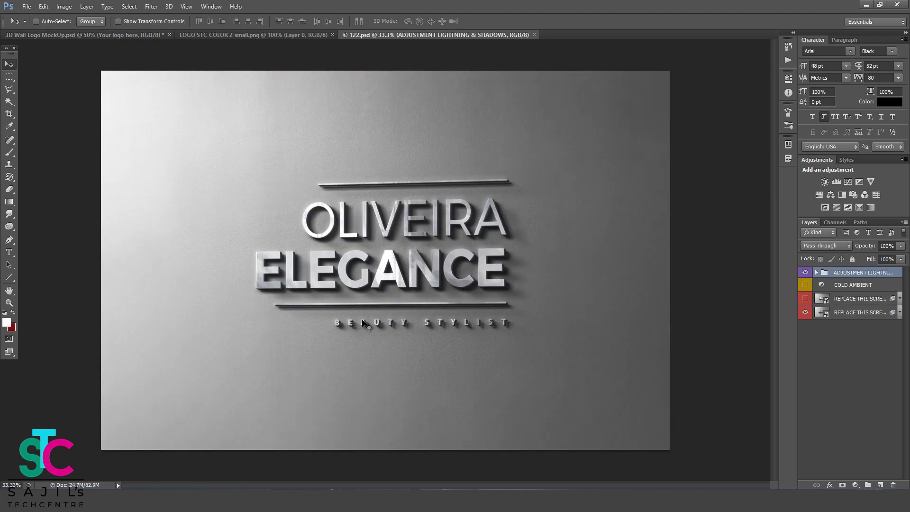
# Open the "REPLACE THIS SCREEN - PERSPECTIVE 2" smart object and the "REPLACE THIS LOGO" smart object inside it, keeping layers both times
pyautogui.click(857, 298)
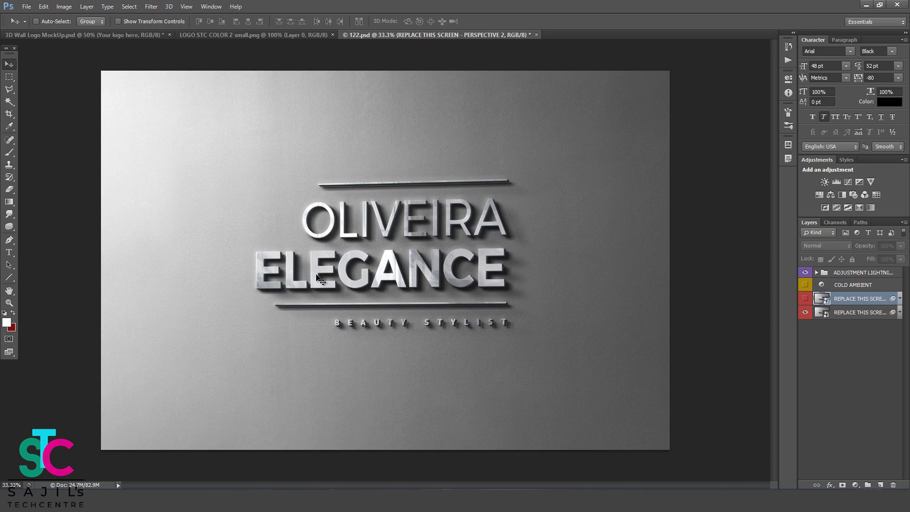
pyautogui.doubleClick(819, 300)
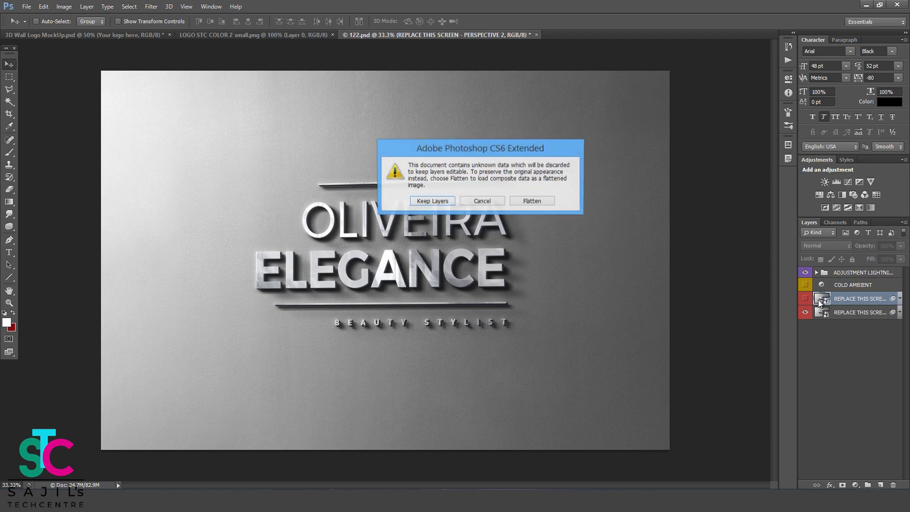
pyautogui.click(426, 203)
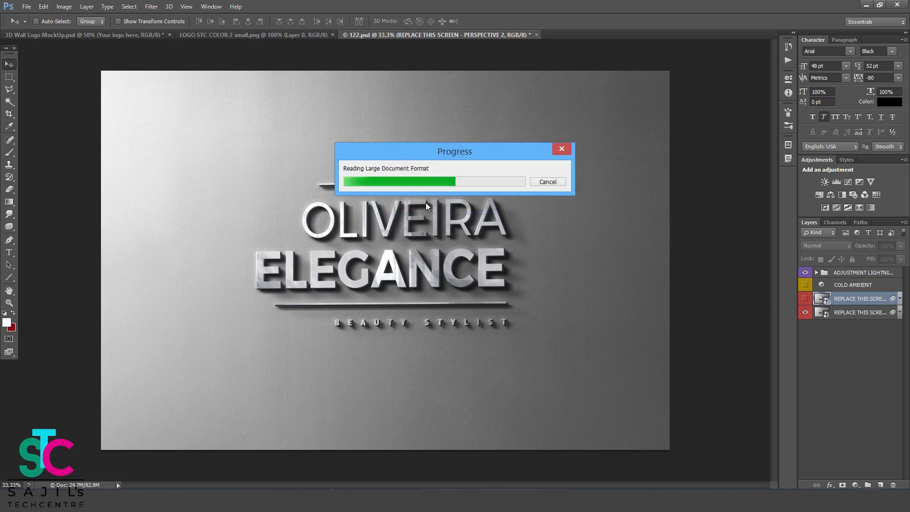
pyautogui.click(477, 246)
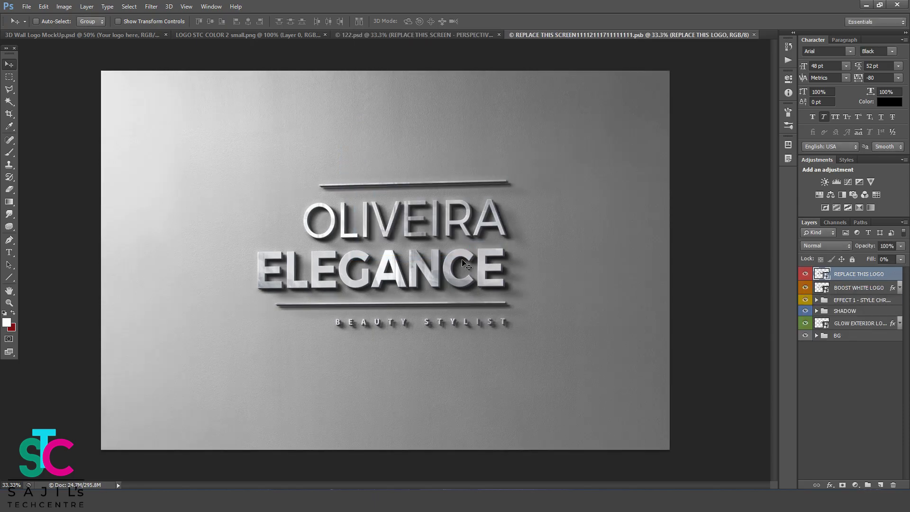
pyautogui.doubleClick(821, 276)
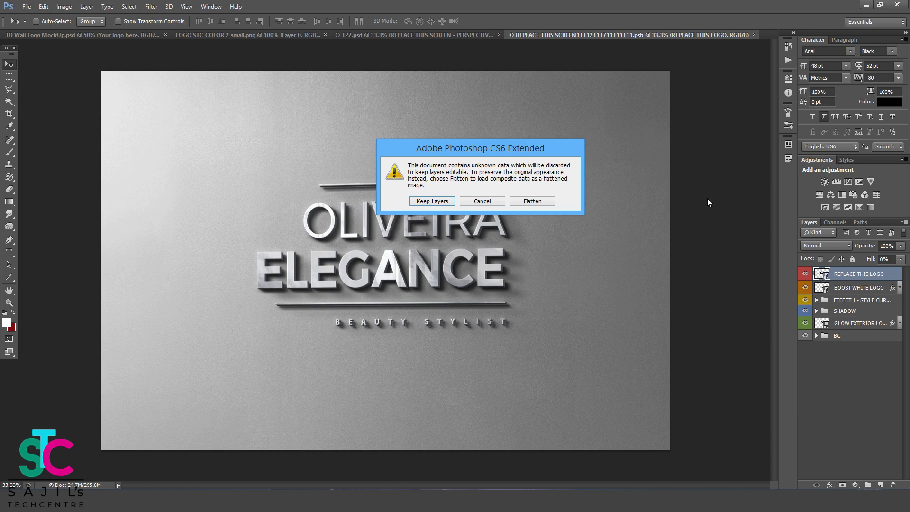
pyautogui.click(431, 201)
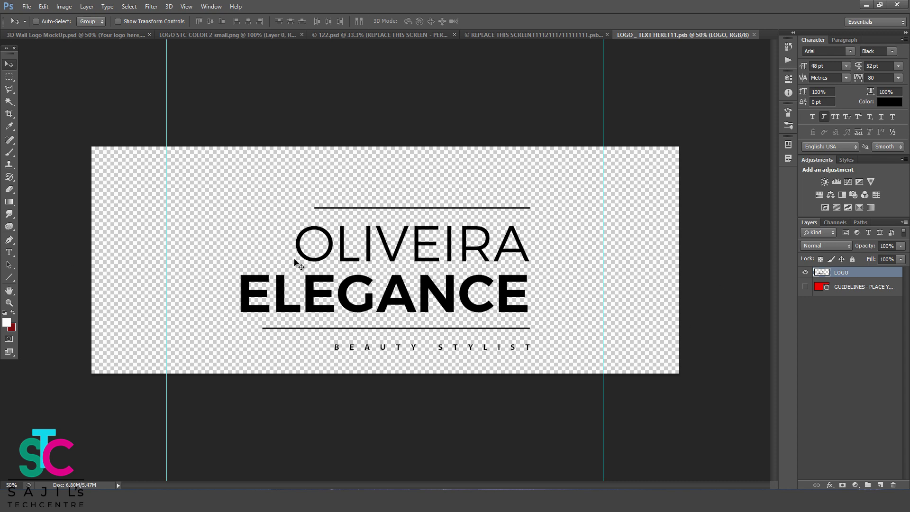
# Delete the OLIVEIRA ELEGANCE lettering between the two lines on the LOGO layer and clear the selection
pyautogui.click(9, 77)
pyautogui.moveTo(225, 220); pyautogui.dragTo(534, 320)
pyautogui.rightClick(465, 296)
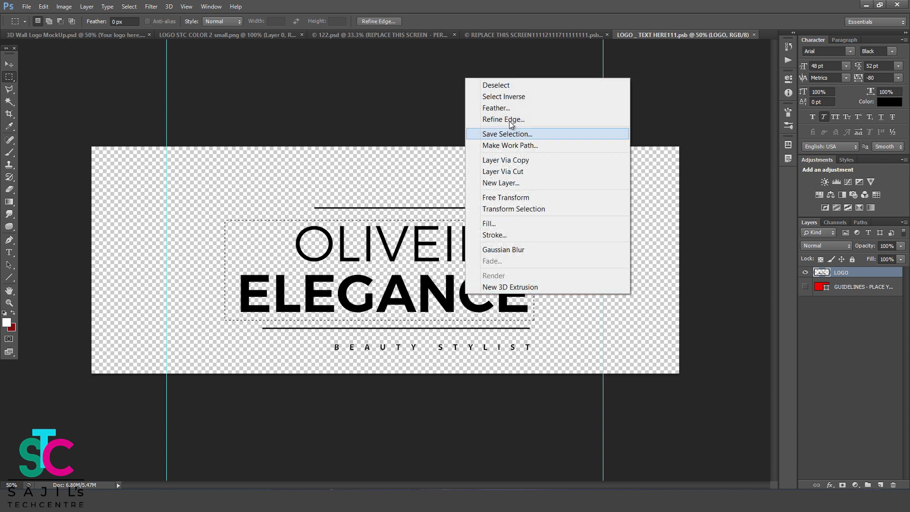
pyautogui.press('Escape')
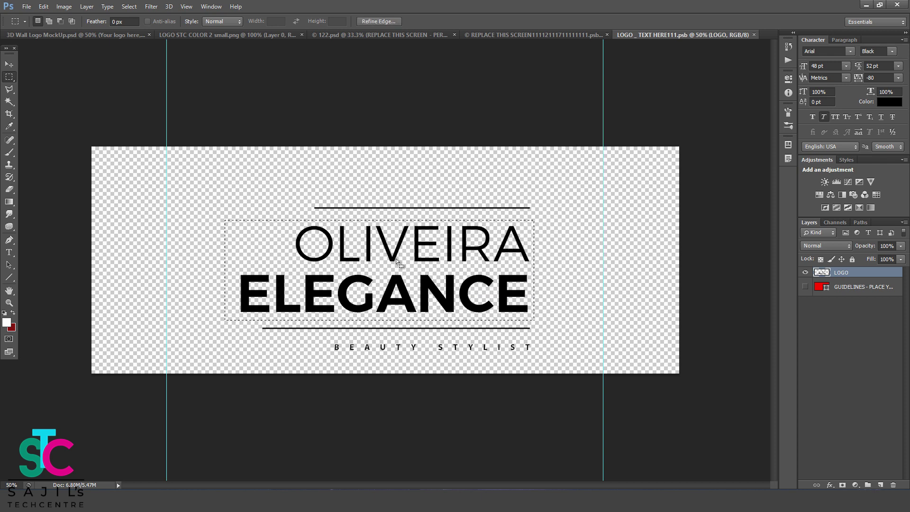
pyautogui.press('Delete')
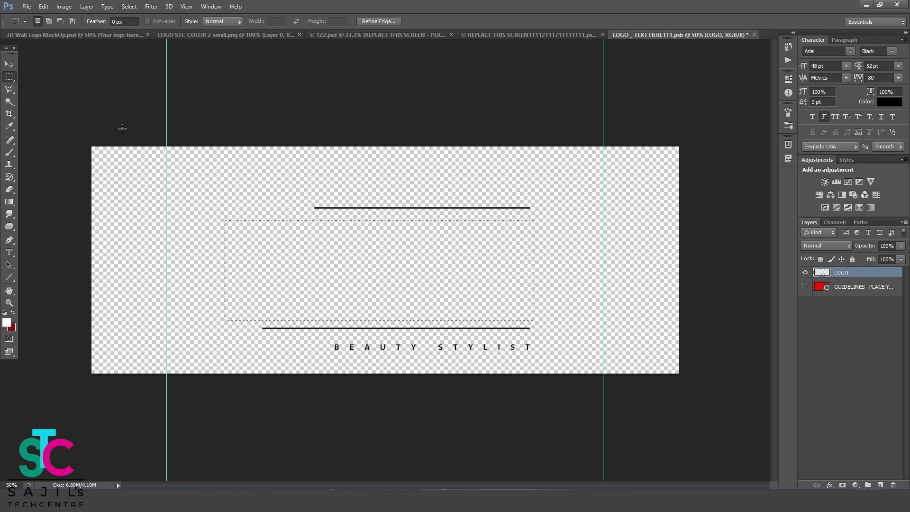
pyautogui.click(128, 6)
pyautogui.click(138, 29)
pyautogui.press('b')
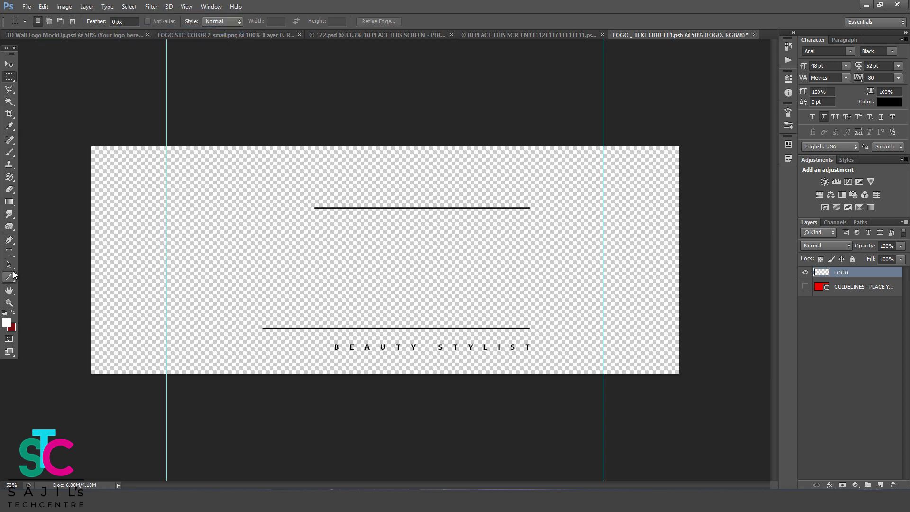
# Add the text "Sajil’s Tech Centre" on two lines between the horizontal rules, and save and close the logo smart object
pyautogui.click(9, 252)
pyautogui.write('Sajil’s Tech Centre')
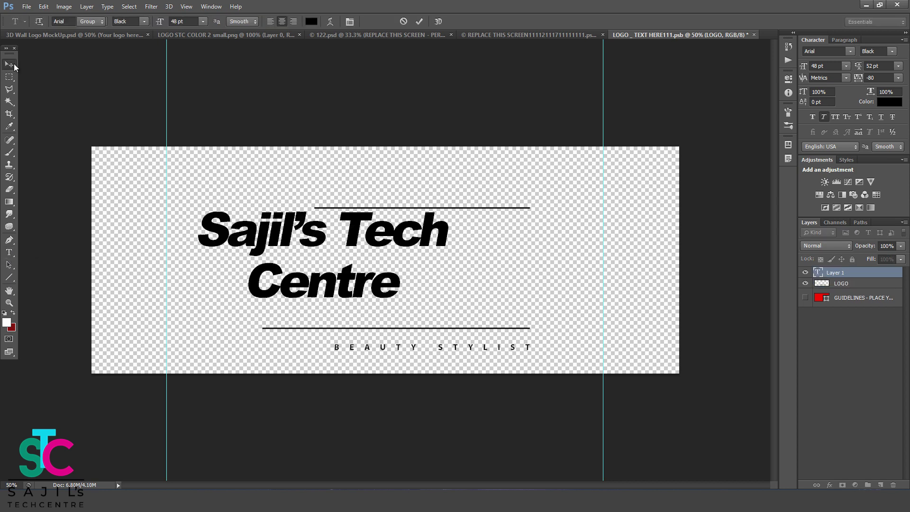
pyautogui.press('v')
pyautogui.moveTo(345, 279); pyautogui.dragTo(423, 297)
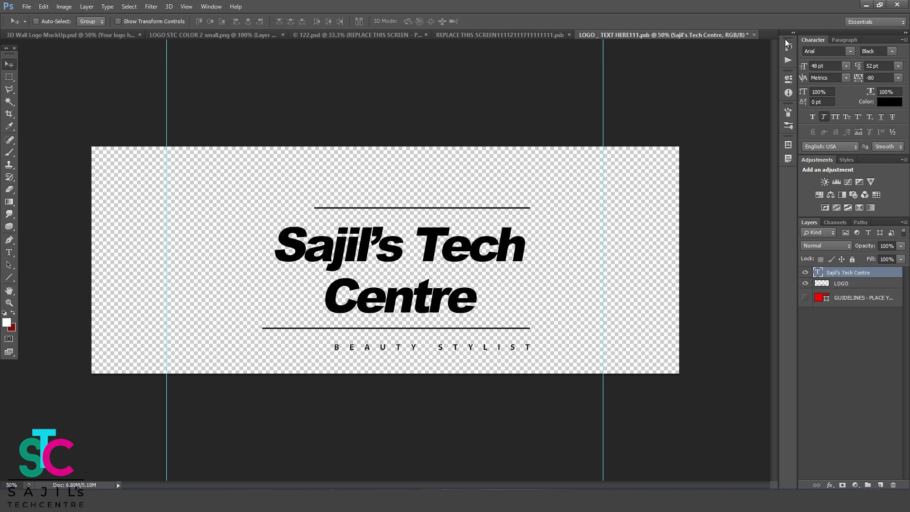
pyautogui.click(753, 34)
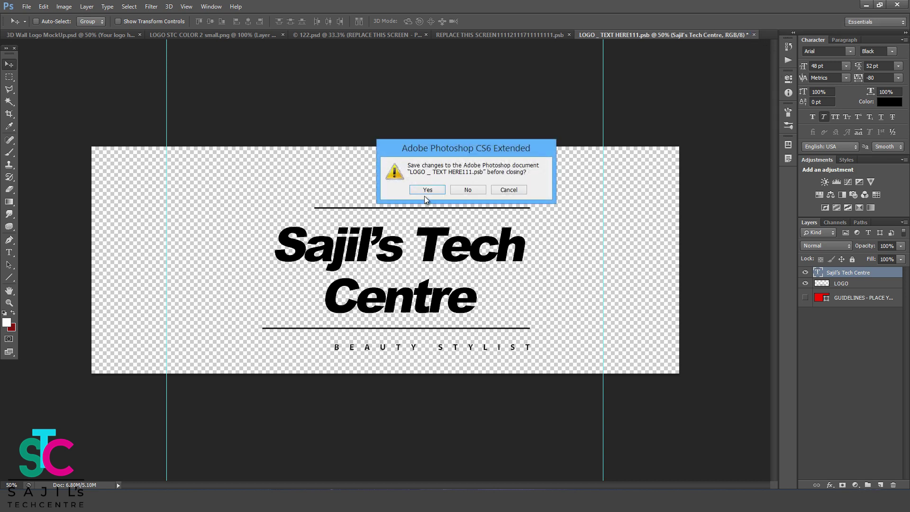
pyautogui.click(427, 189)
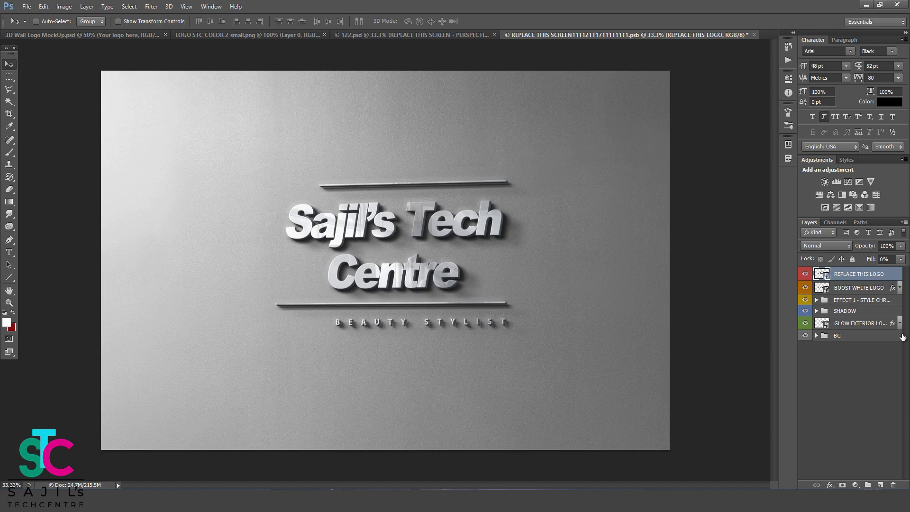
# Select the gray BG layer inside the BG group and hide it
pyautogui.click(815, 335)
pyautogui.click(815, 336)
pyautogui.click(816, 336)
pyautogui.click(848, 353)
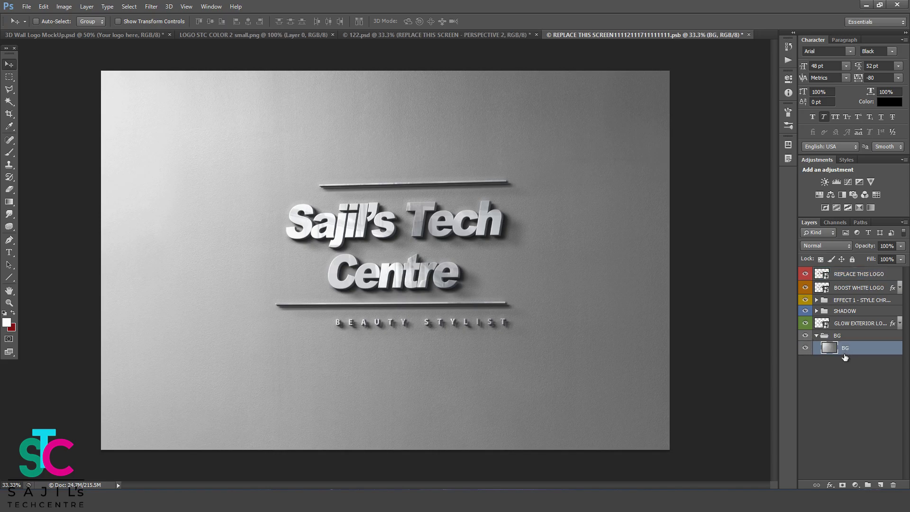
pyautogui.click(805, 349)
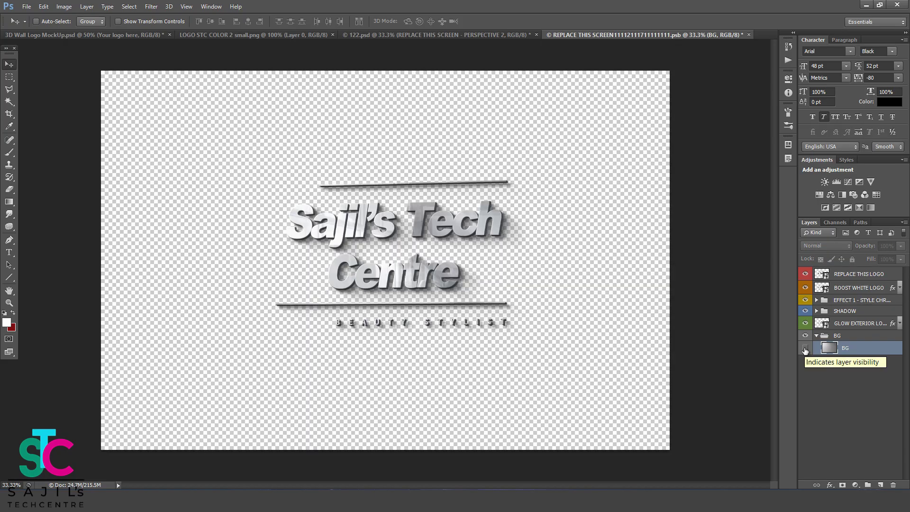
# Open abstract-1780311_1920.png, copy it as a layer above BG in the screen smart object, and close the source image
pyautogui.click(27, 6)
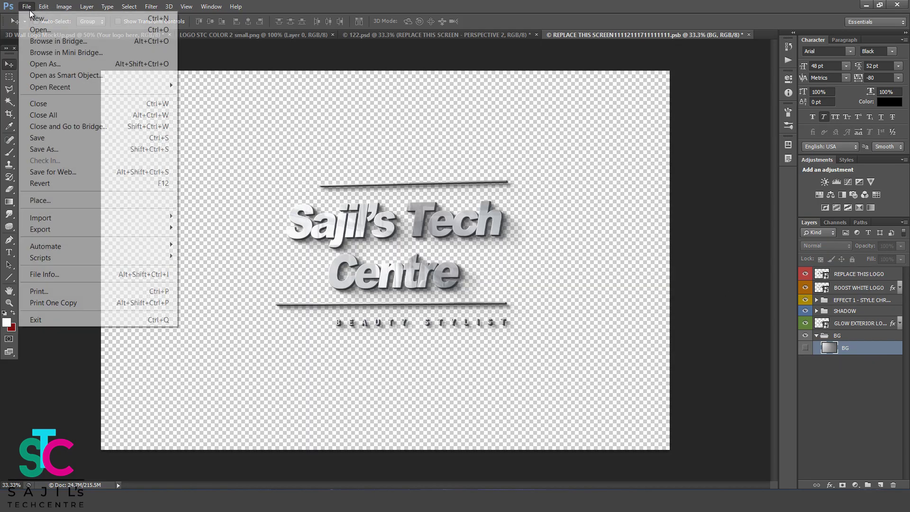
pyautogui.click(48, 29)
pyautogui.doubleClick(558, 239)
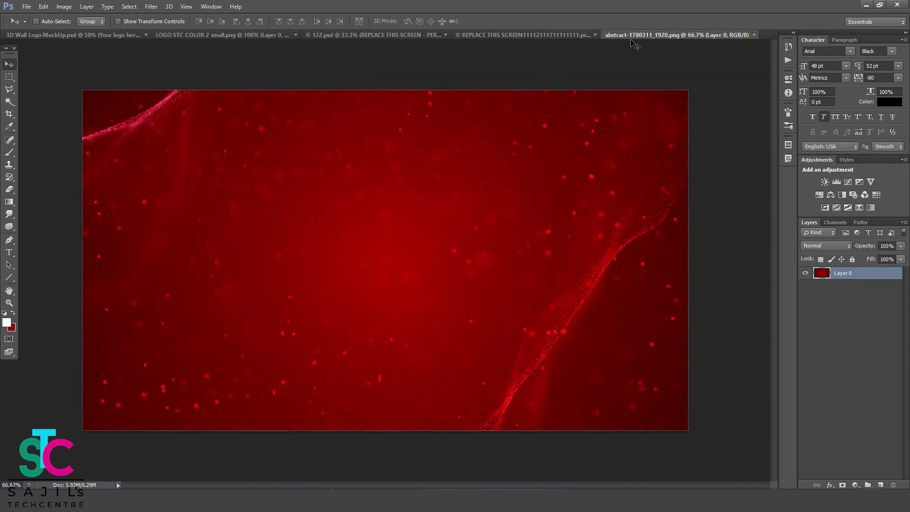
pyautogui.moveTo(631, 43); pyautogui.dragTo(624, 106)
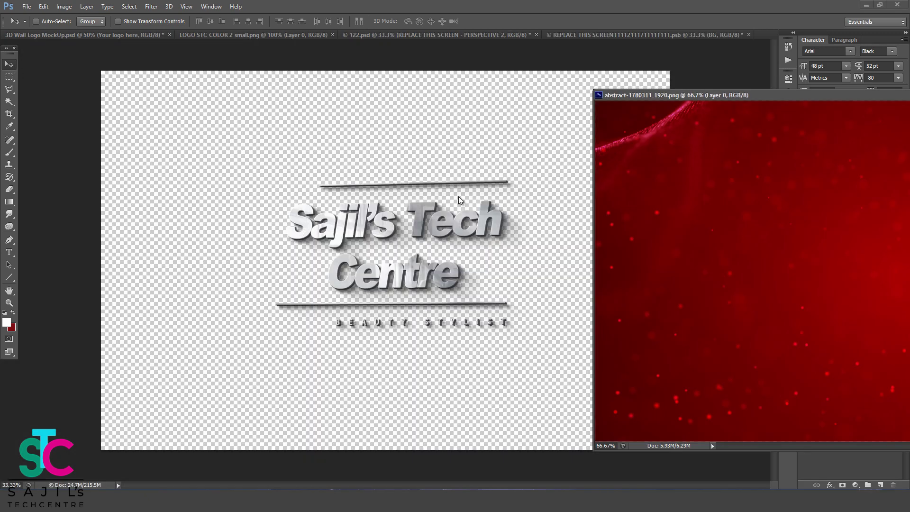
pyautogui.moveTo(692, 265); pyautogui.dragTo(458, 283)
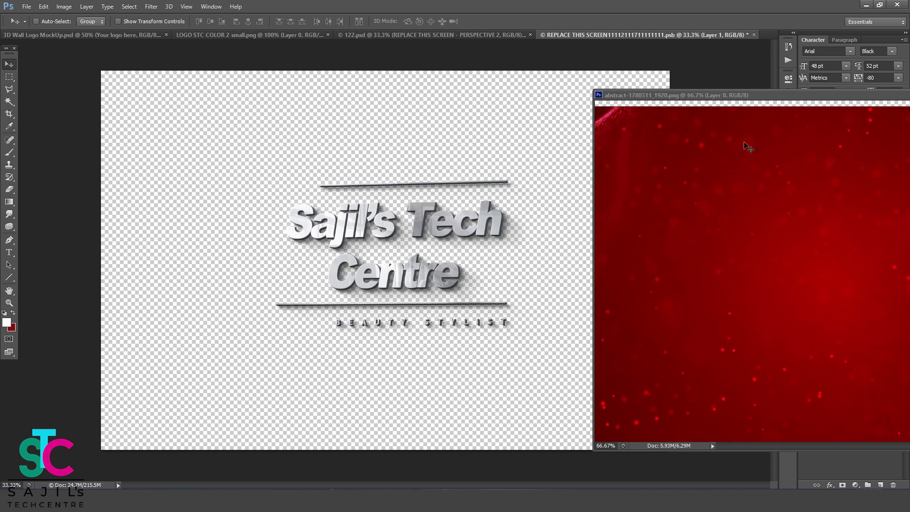
pyautogui.moveTo(749, 147); pyautogui.dragTo(407, 110)
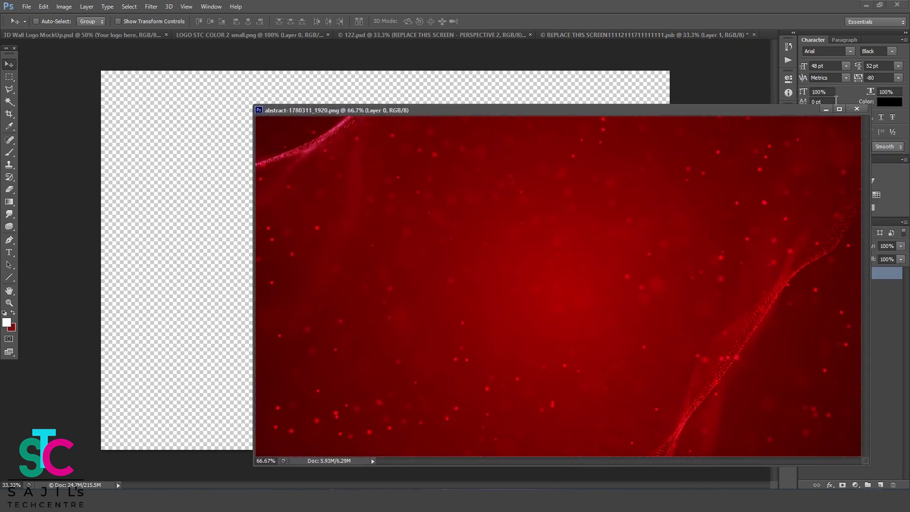
pyautogui.click(856, 110)
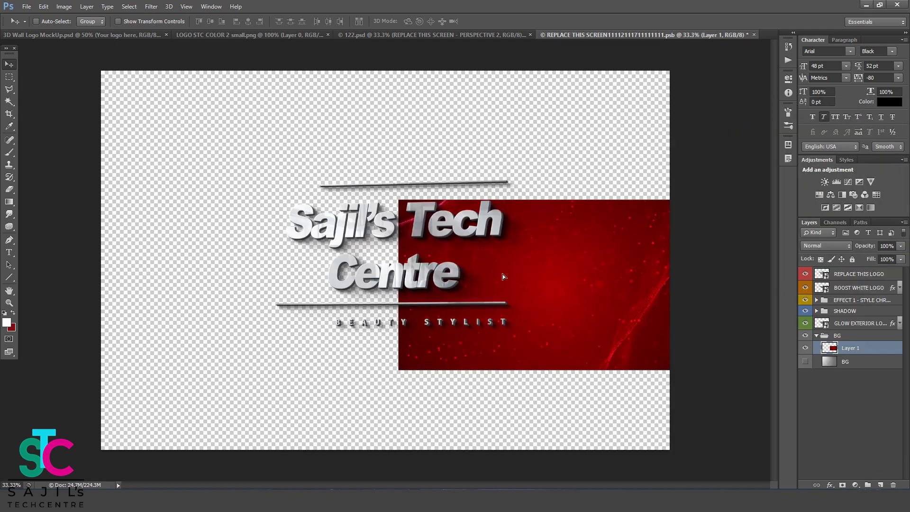
# Align the red abstract layer with the canvas's upper-left corner and scale it to about 228.5% to cover the whole canvas
pyautogui.moveTo(267, 222); pyautogui.dragTo(268, 222)
pyautogui.moveTo(391, 228); pyautogui.dragTo(147, 171)
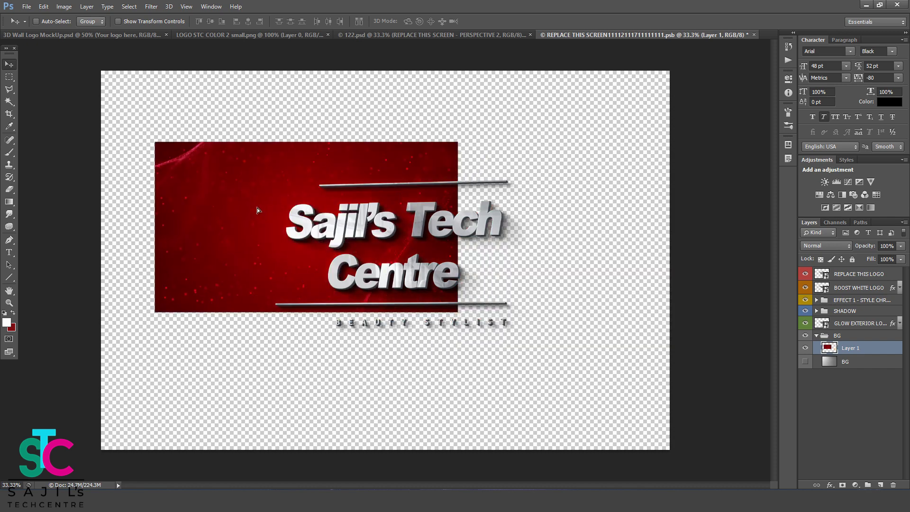
pyautogui.moveTo(207, 155); pyautogui.dragTo(205, 136)
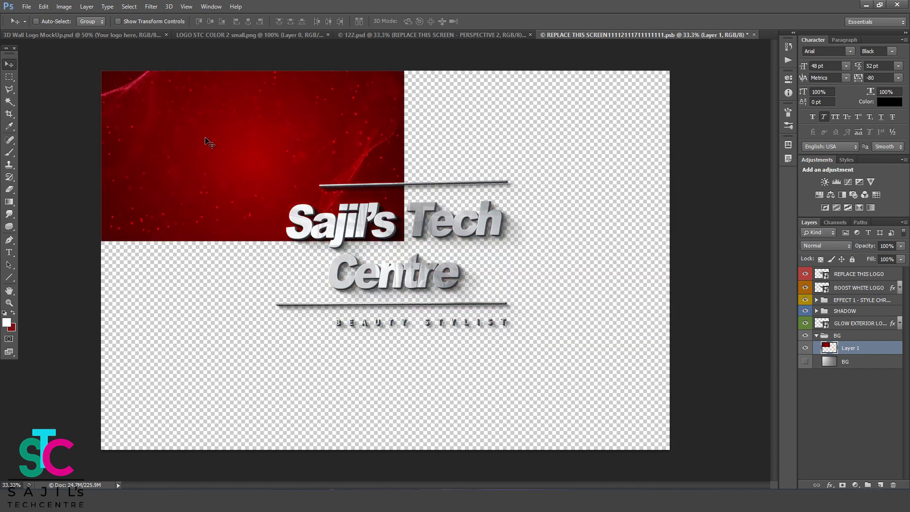
pyautogui.hotkey('ctrl', 't')
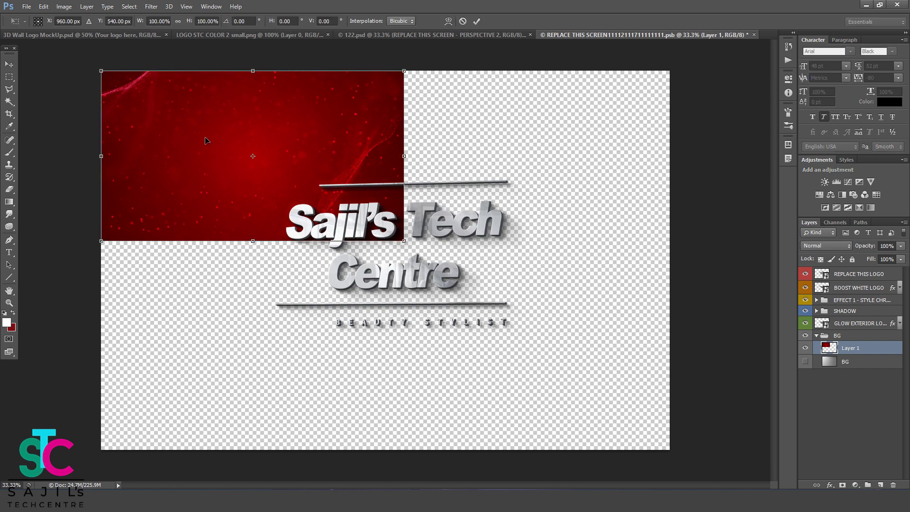
pyautogui.moveTo(403, 241); pyautogui.dragTo(794, 461)
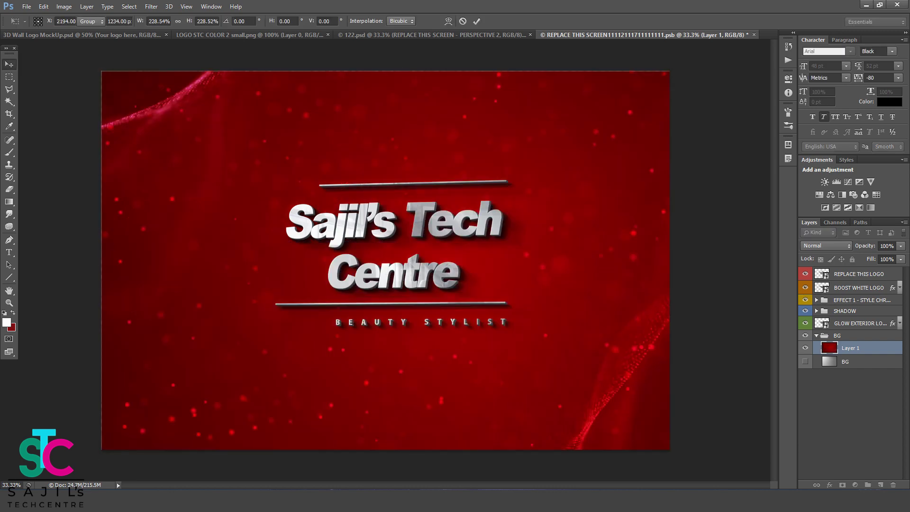
pyautogui.press('Return')
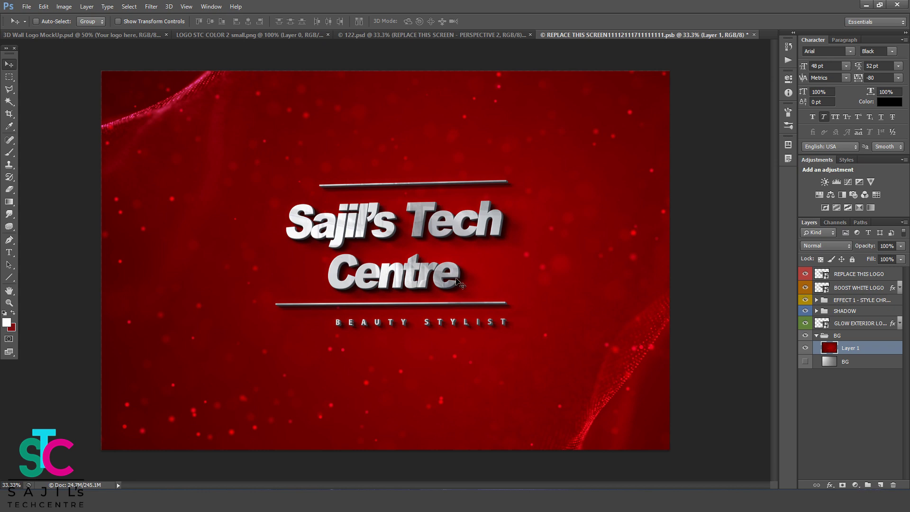
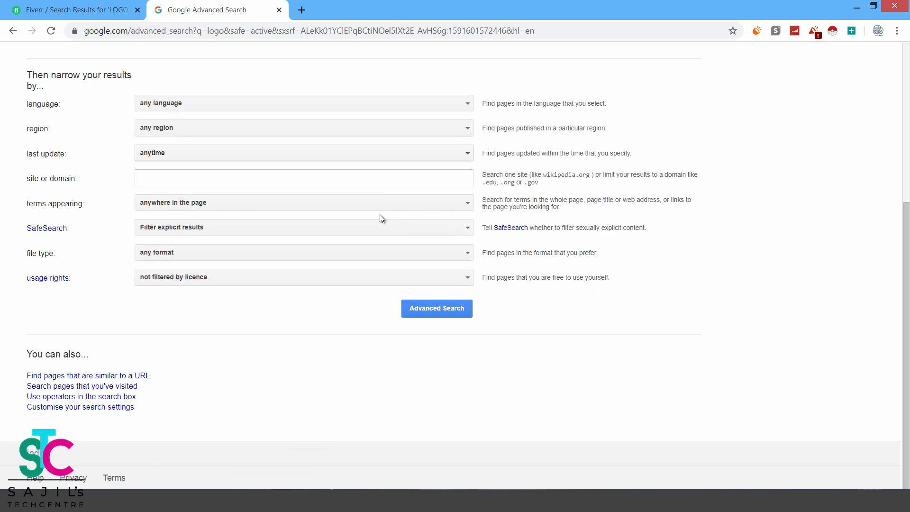
# Run the advanced search for logo with usage rights "free to use, share or modify, even commercially" and show the image results
pyautogui.click(200, 281)
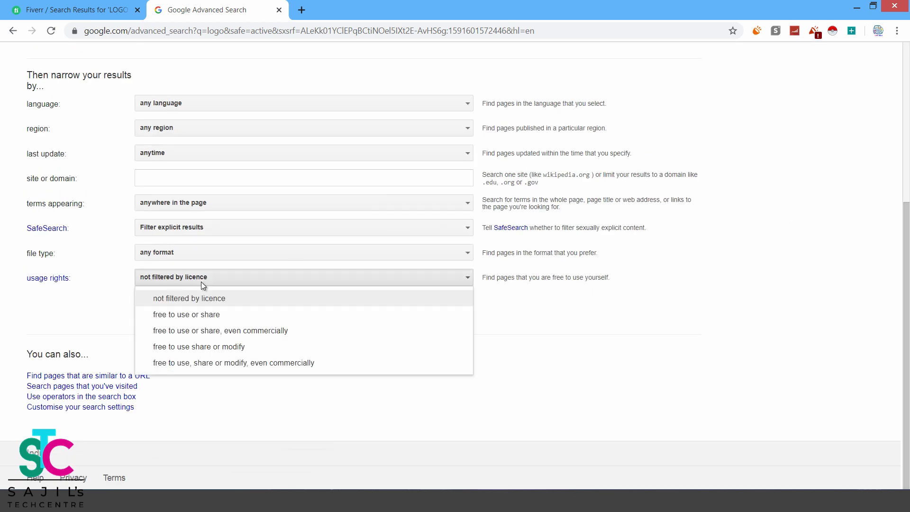
pyautogui.click(185, 362)
pyautogui.click(462, 309)
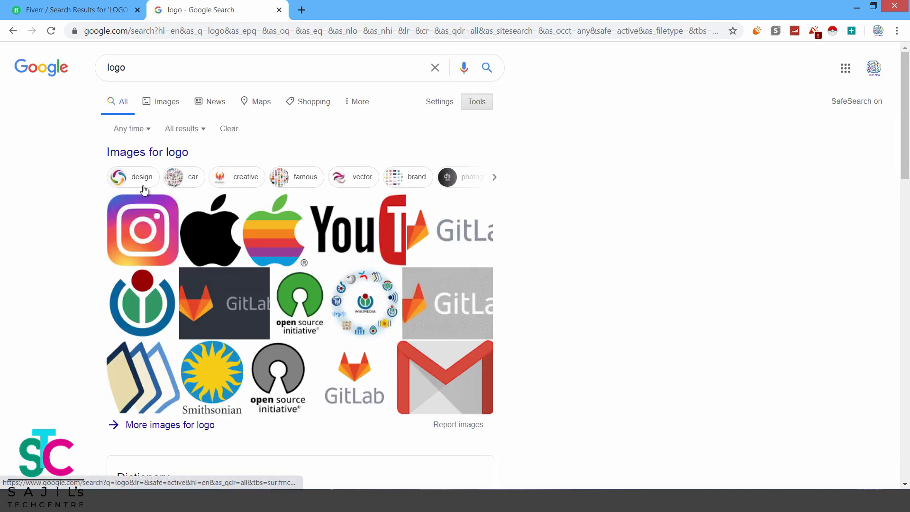
pyautogui.click(172, 107)
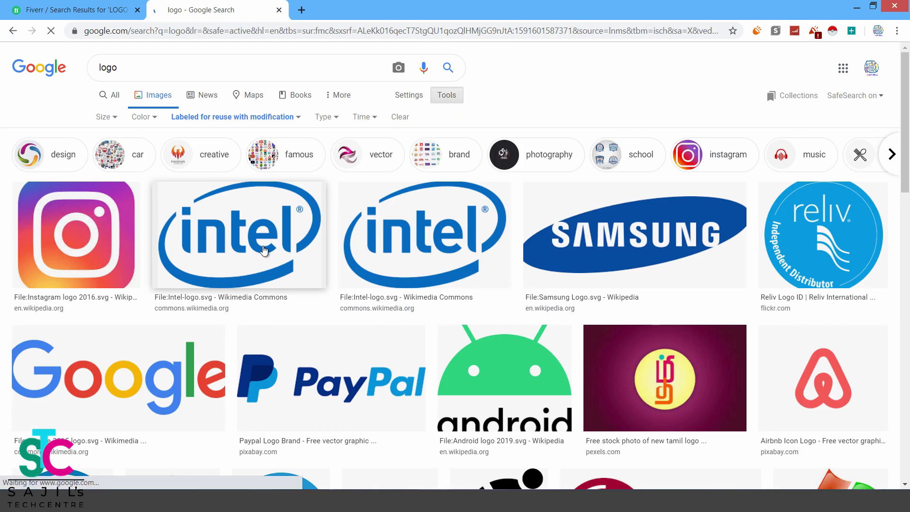
# Examine the reusable logo images in the search results, and close the search page
pyautogui.scroll(-4, 264, 254)
pyautogui.scroll(-4, 268, 266)
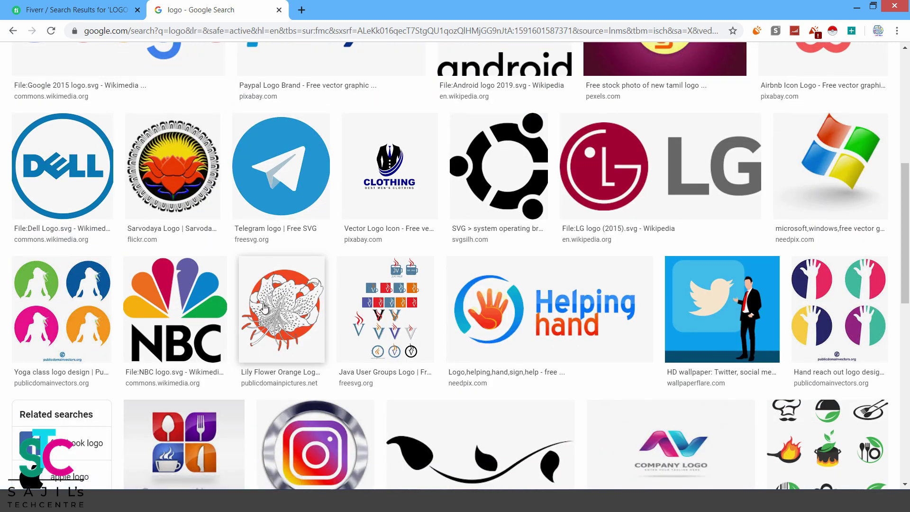
pyautogui.scroll(-5, 264, 308)
pyautogui.scroll(-6, 264, 308)
pyautogui.scroll(8, 445, 326)
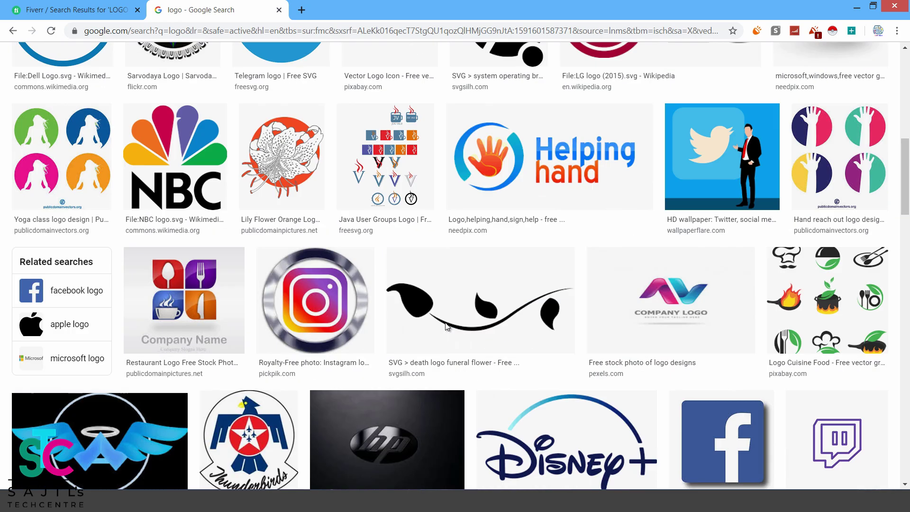
pyautogui.scroll(9, 445, 326)
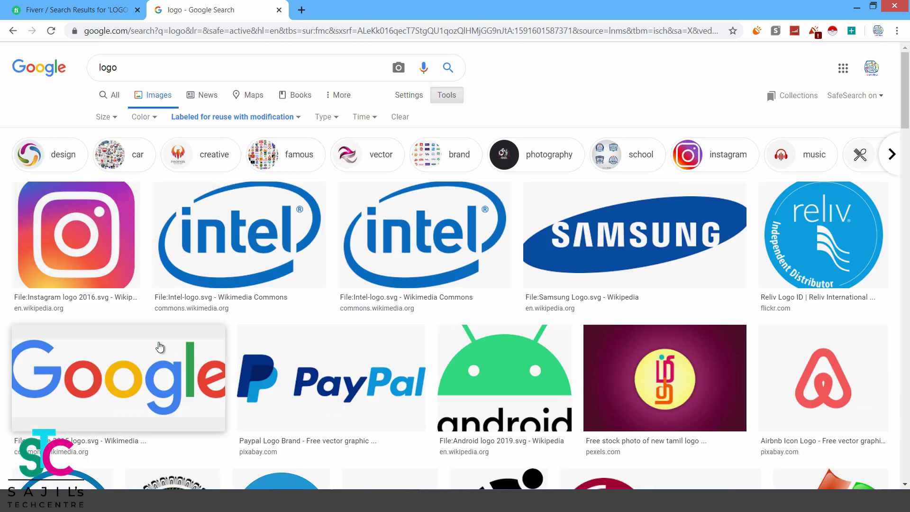
pyautogui.scroll(-6, 160, 347)
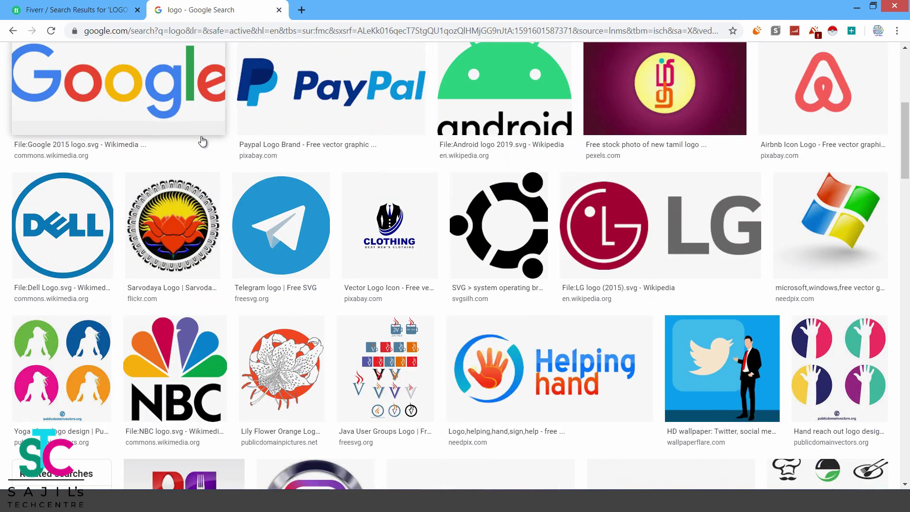
pyautogui.scroll(-7, 329, 252)
pyautogui.scroll(8, 328, 258)
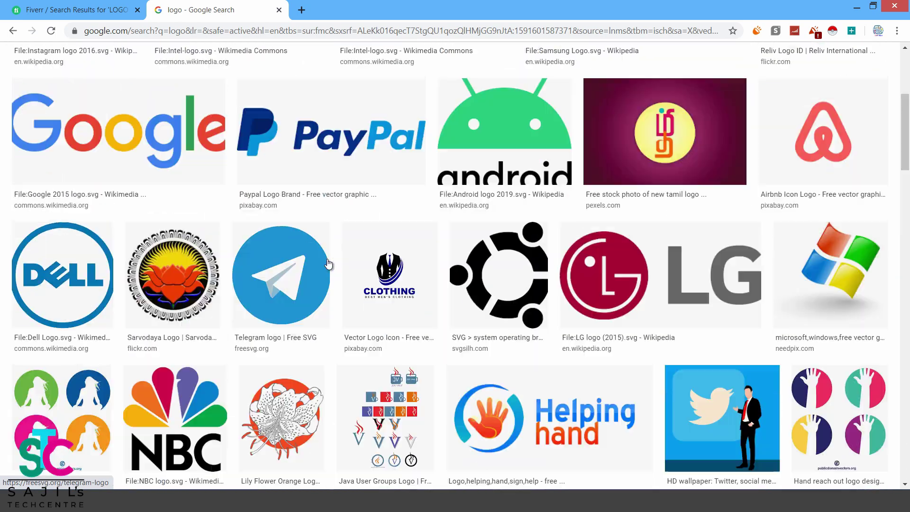
pyautogui.scroll(5, 329, 264)
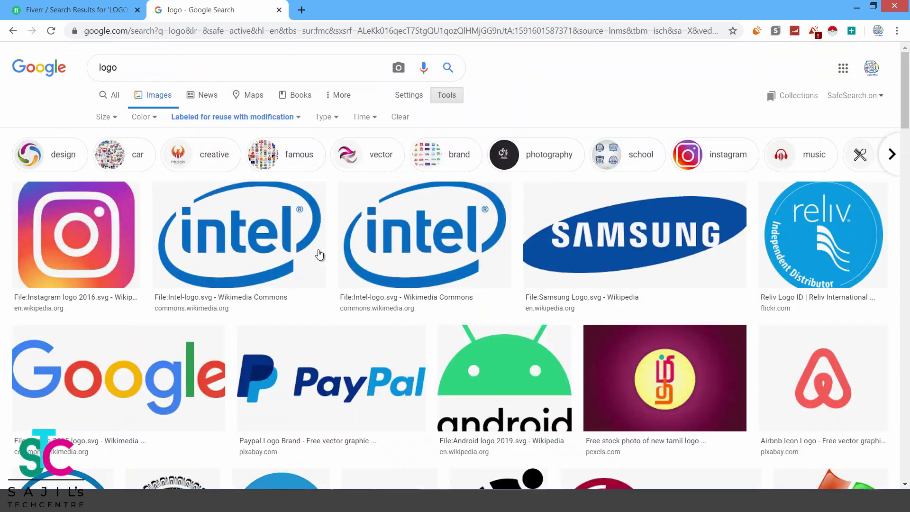
pyautogui.click(278, 10)
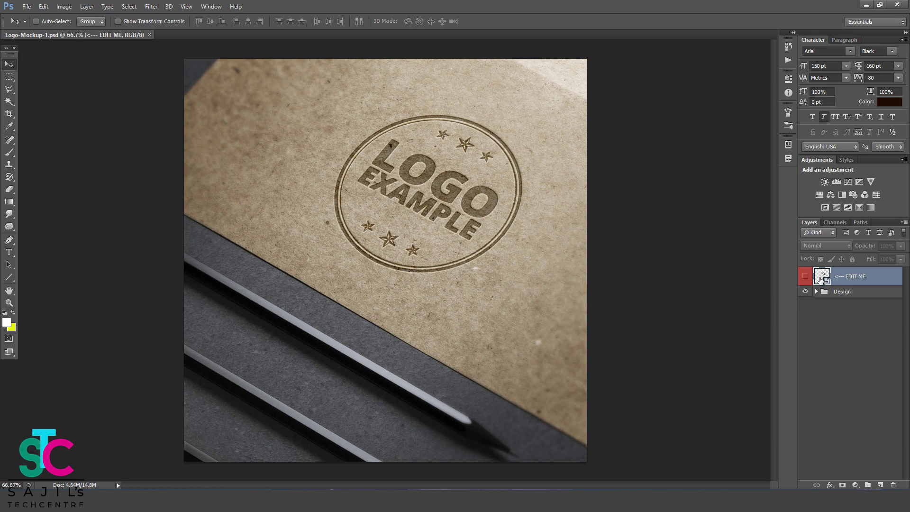
# Open the "<--- EDIT ME" smart object of Logo-Mockup-1.psd and the recent file LOGO STC COLOR 2 small.png
pyautogui.doubleClick(820, 279)
pyautogui.click(425, 201)
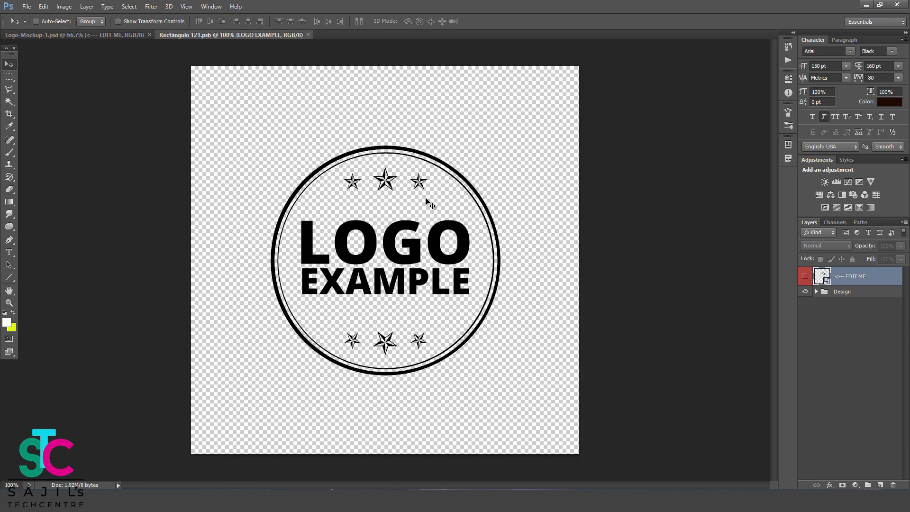
pyautogui.click(27, 6)
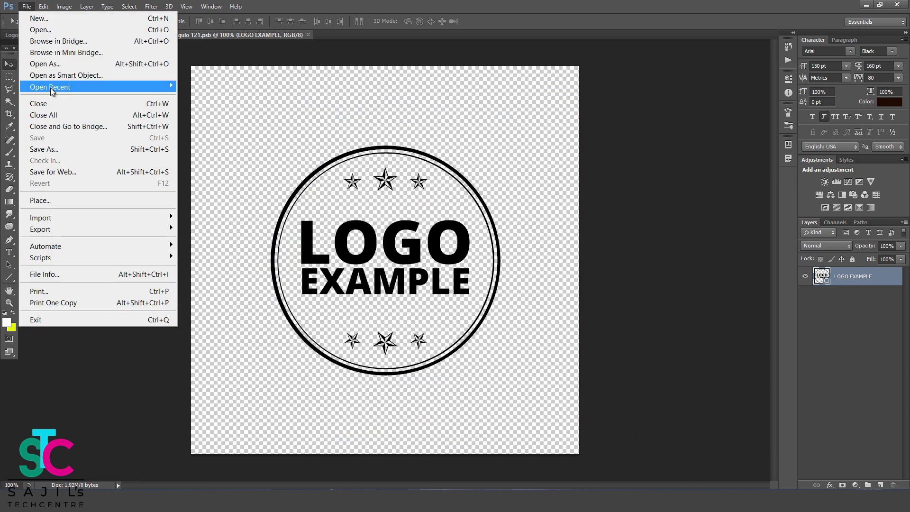
pyautogui.moveTo(52, 87)
pyautogui.click(249, 98)
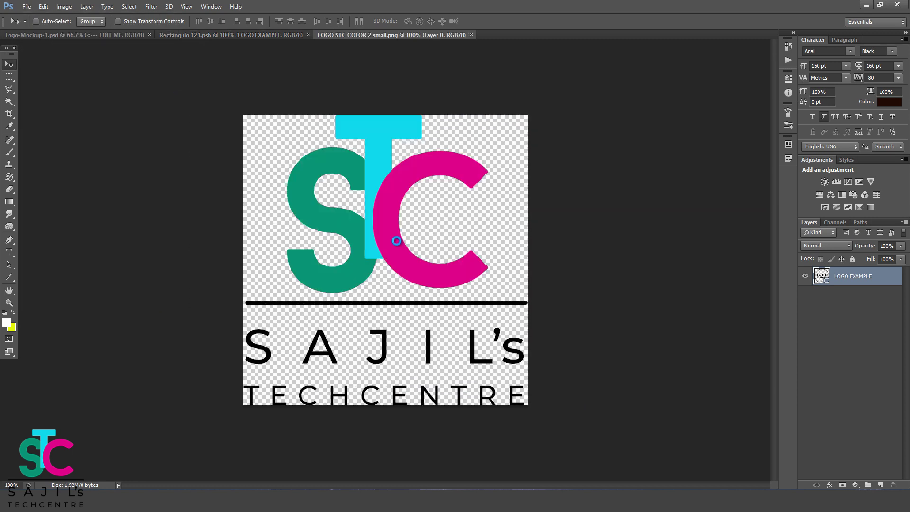
# Copy the STC logo from LOGO STC COLOR 2 small.png into the Rectángulo 121.psb smart object and close the PNG
pyautogui.moveTo(379, 35); pyautogui.dragTo(408, 79)
pyautogui.moveTo(488, 256); pyautogui.dragTo(360, 290)
pyautogui.click(638, 77)
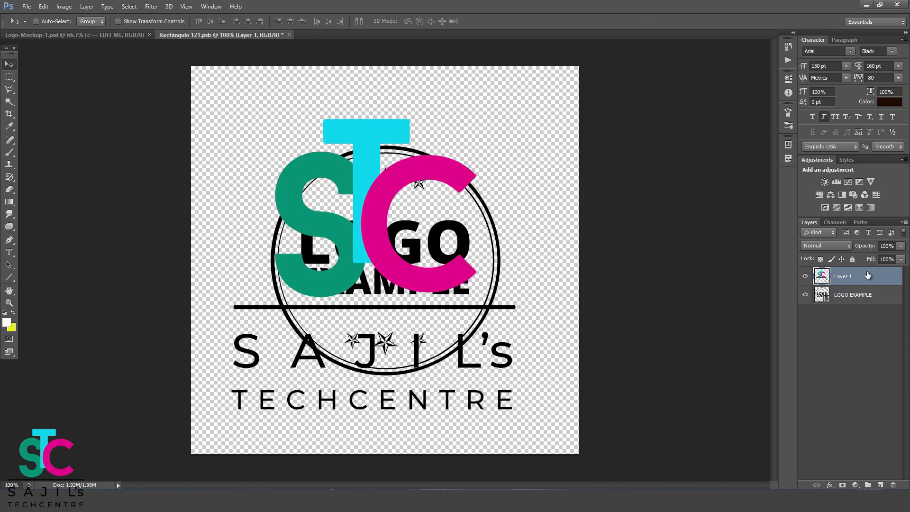
# Hide the LOGO EXAMPLE layer, then close Rectángulo 121.psb and save its changes
pyautogui.click(804, 294)
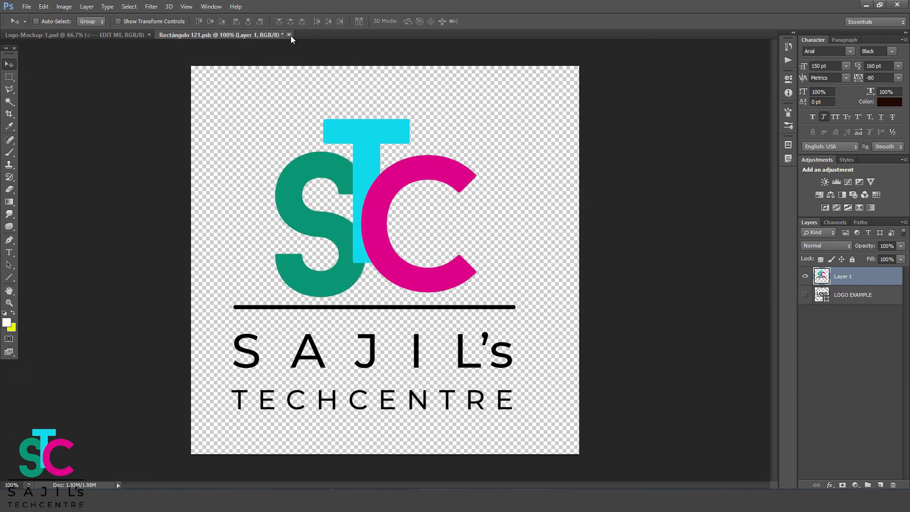
pyautogui.click(289, 35)
pyautogui.click(424, 191)
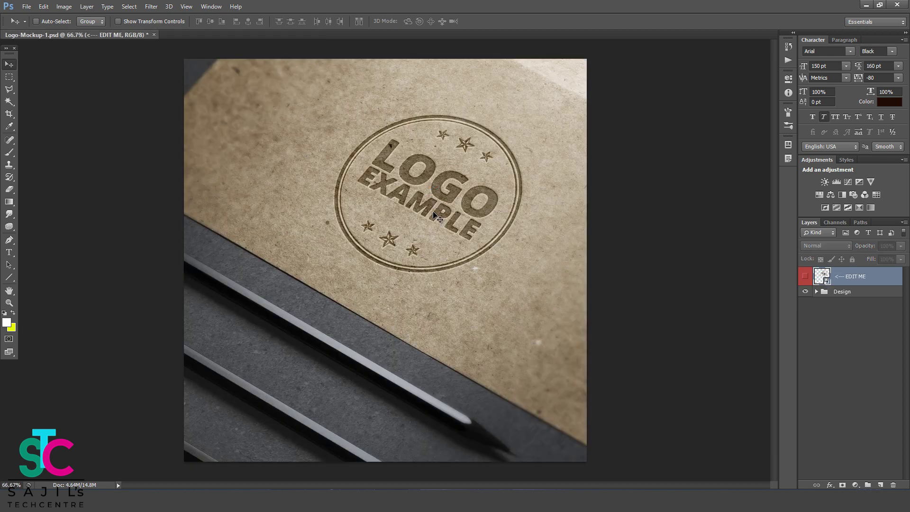
# Open Logo-Mockup-2.psd and Logo-Mockup-3.psd from the PSD folder
pyautogui.click(27, 7)
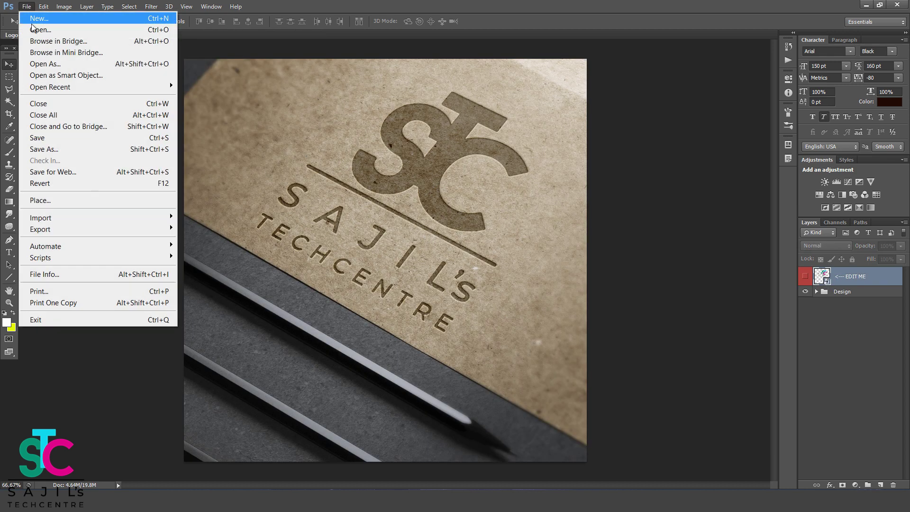
pyautogui.click(33, 29)
pyautogui.doubleClick(395, 142)
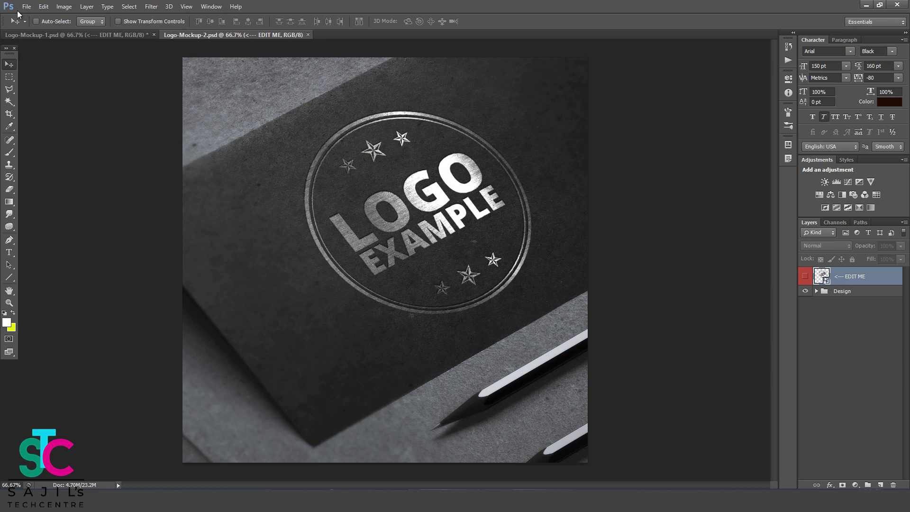
pyautogui.click(20, 10)
pyautogui.click(29, 32)
pyautogui.click(412, 152)
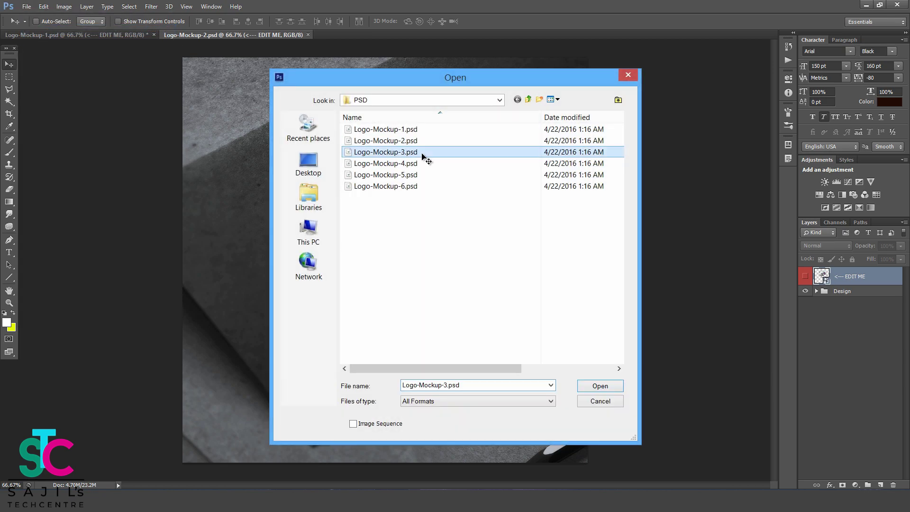
pyautogui.doubleClick(422, 155)
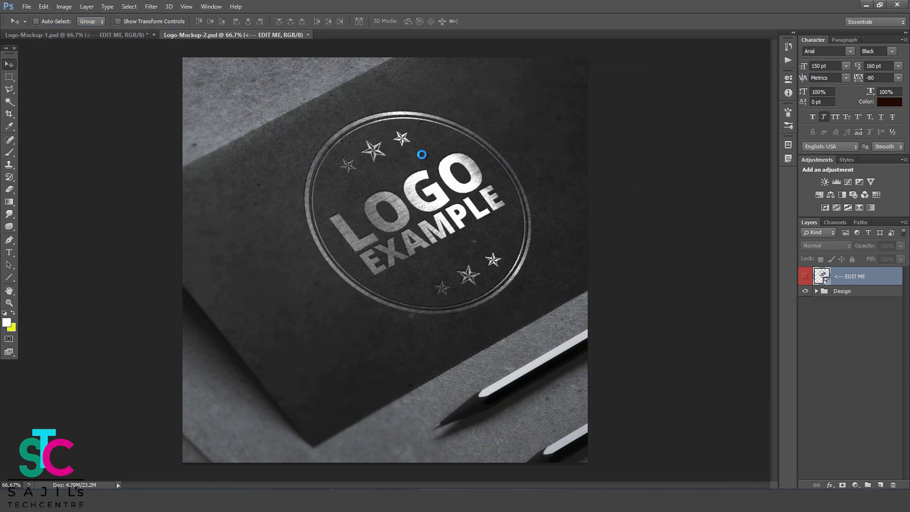
# Open Logo-Mockup-5.psd and Logo-Mockup-6.psd from the PSD folder
pyautogui.click(18, 9)
pyautogui.click(29, 32)
pyautogui.click(403, 177)
pyautogui.doubleClick(404, 177)
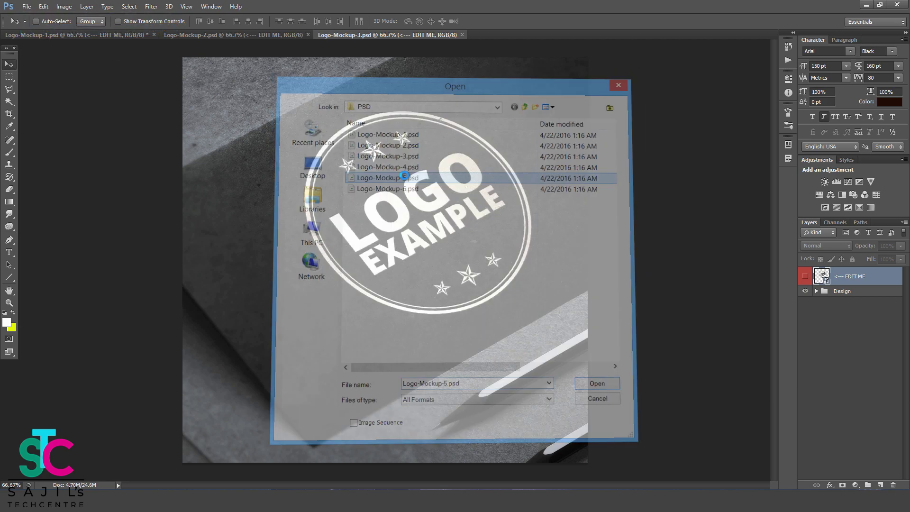
pyautogui.click(27, 6)
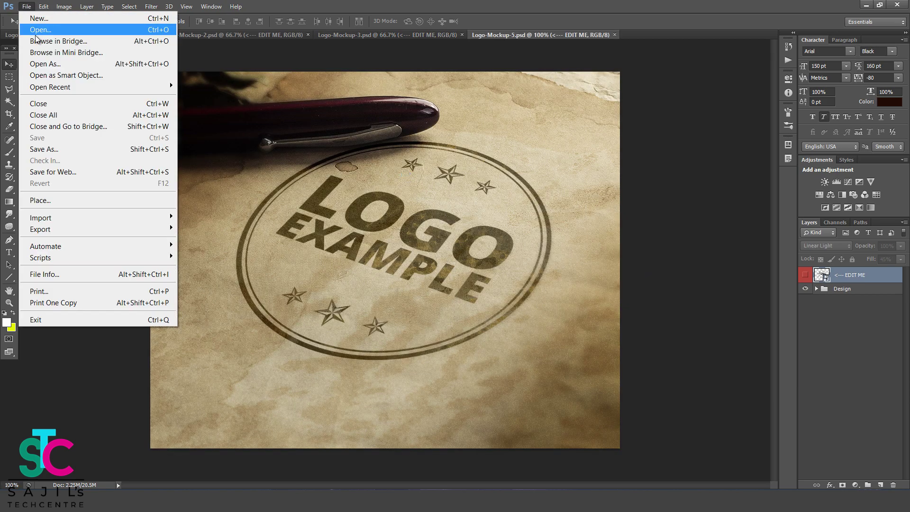
pyautogui.click(38, 30)
pyautogui.doubleClick(387, 186)
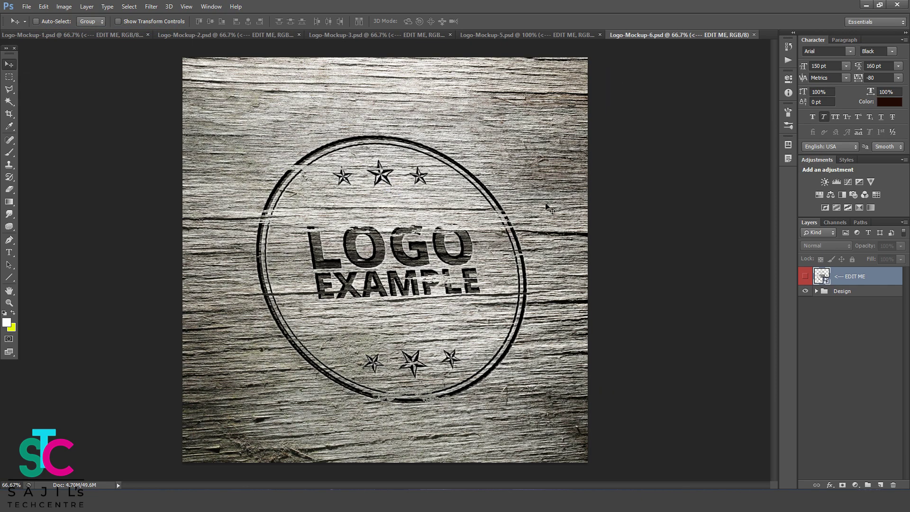
# Look through the open mockups back to Logo-Mockup-2.psd and open its "<--- EDIT ME" smart object, keeping layers
pyautogui.click(515, 34)
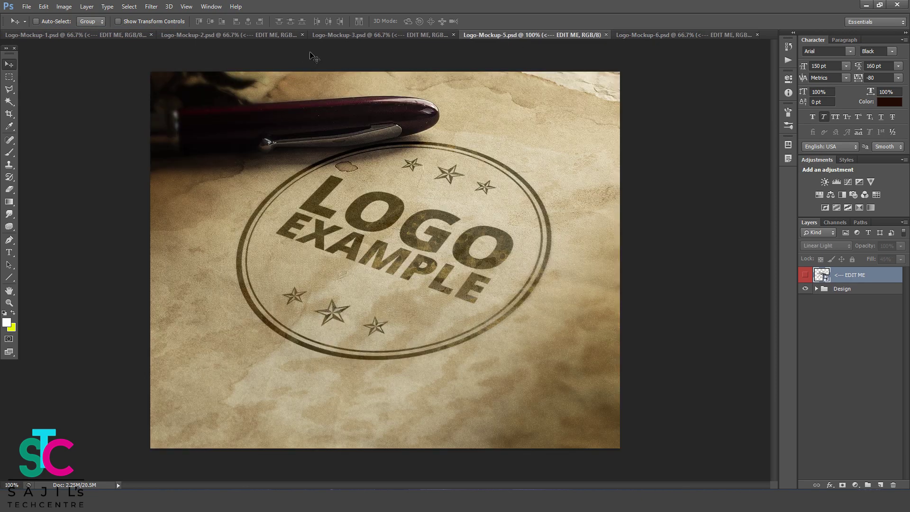
pyautogui.click(331, 36)
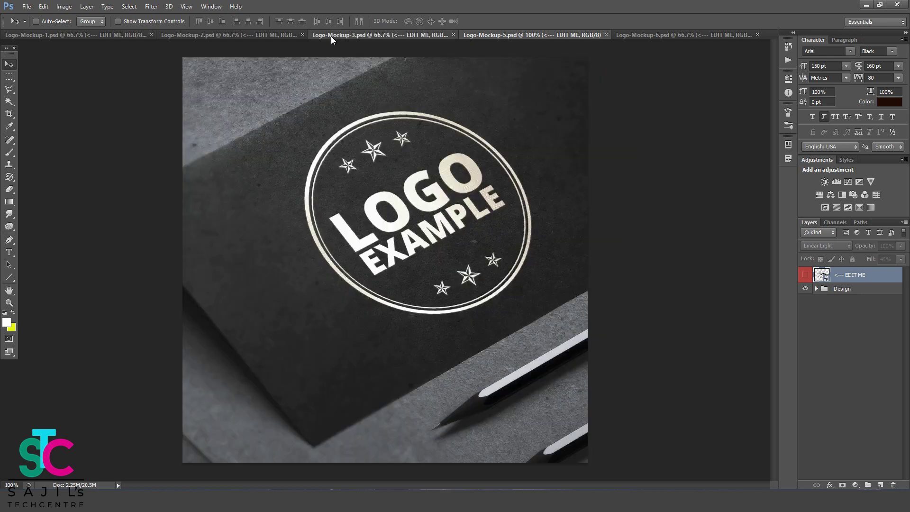
pyautogui.click(257, 34)
pyautogui.doubleClick(821, 276)
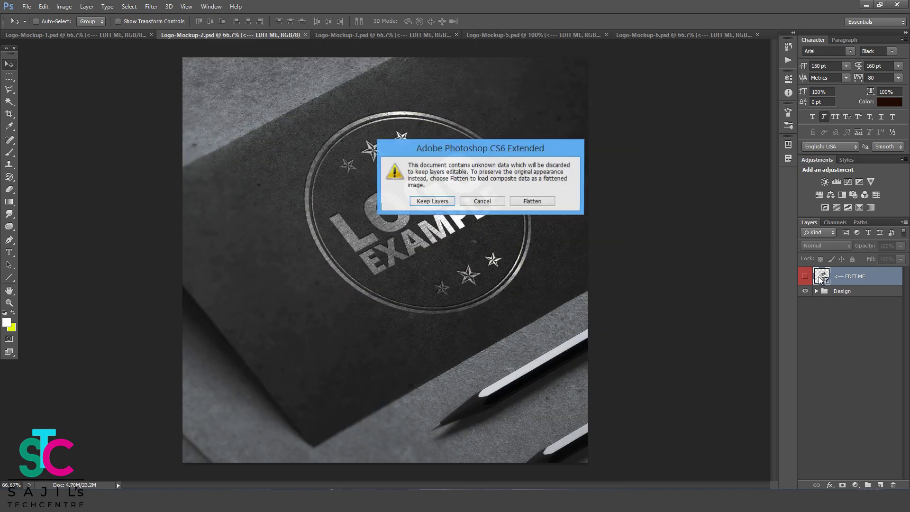
pyautogui.click(436, 204)
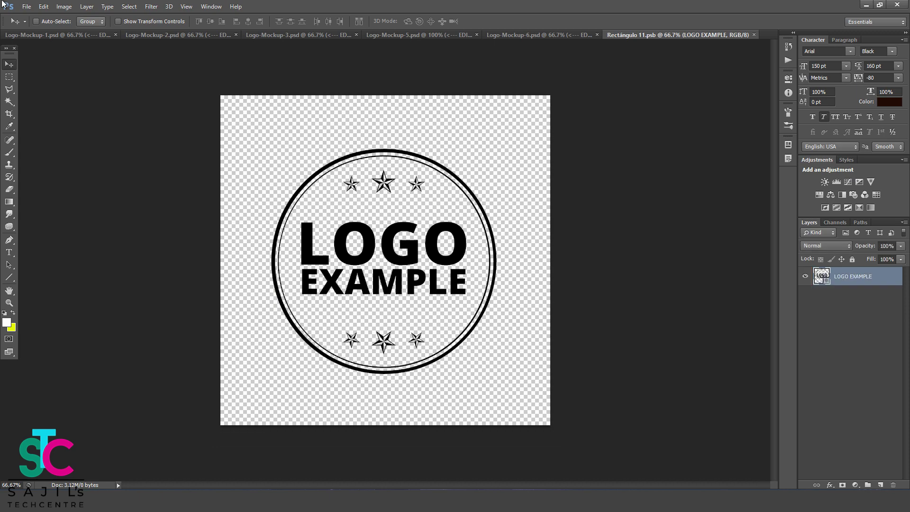
# Open the recent LOGO STC COLOR 2 small.png, copy its logo onto the centre of Rectángulo 11.psb, and close the PNG
pyautogui.click(27, 6)
pyautogui.moveTo(57, 88)
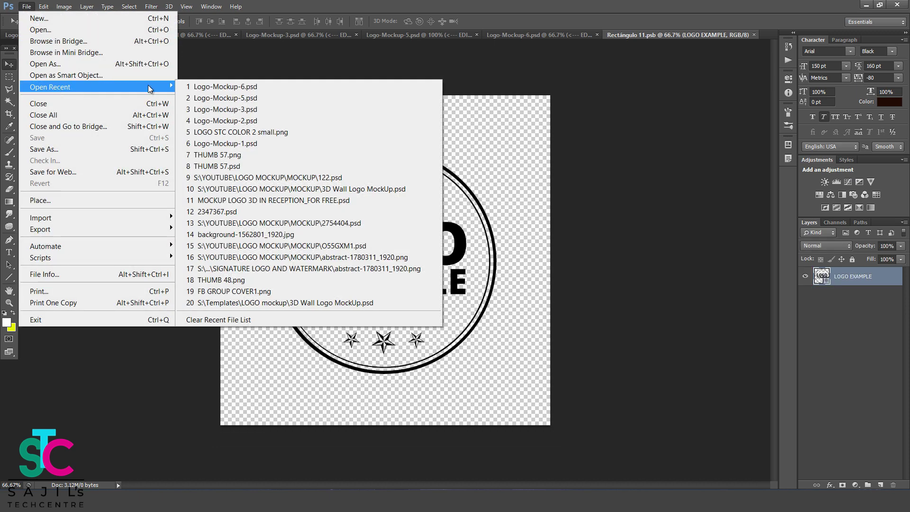
pyautogui.click(253, 132)
pyautogui.moveTo(621, 39); pyautogui.dragTo(618, 65)
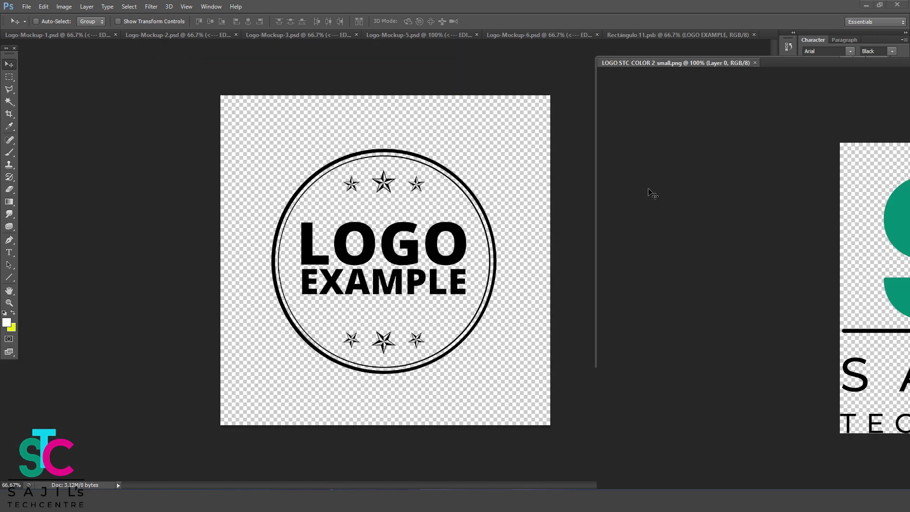
pyautogui.moveTo(690, 197); pyautogui.dragTo(362, 252)
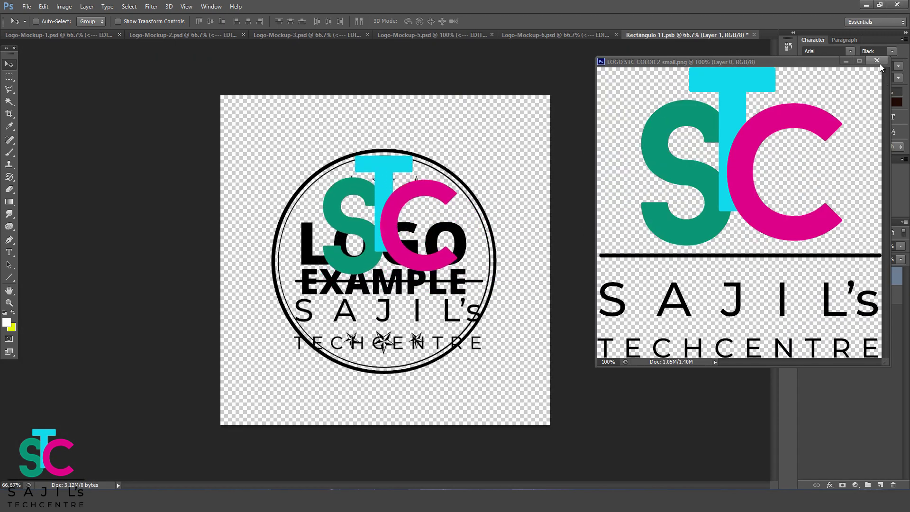
pyautogui.click(876, 61)
# Hide the LOGO EXAMPLE layer in Rectángulo 11.psb, then save and close the smart object
pyautogui.click(805, 294)
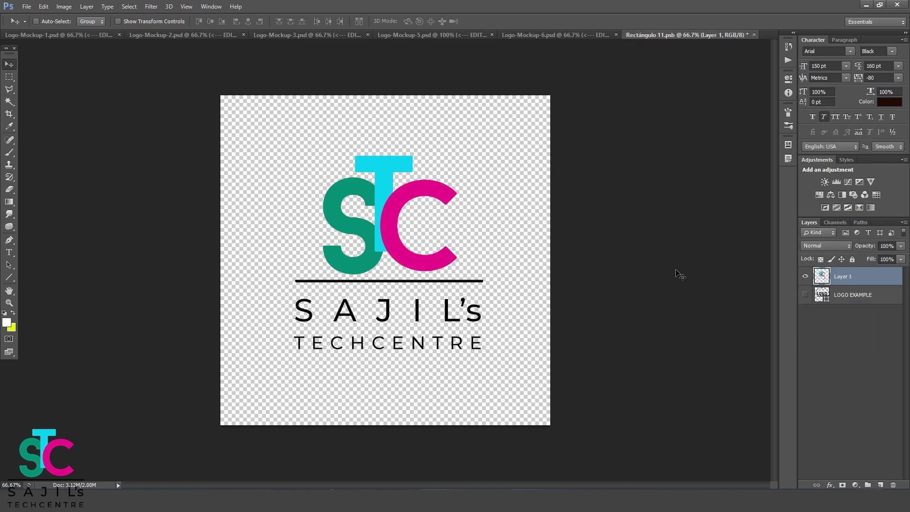
pyautogui.click(754, 34)
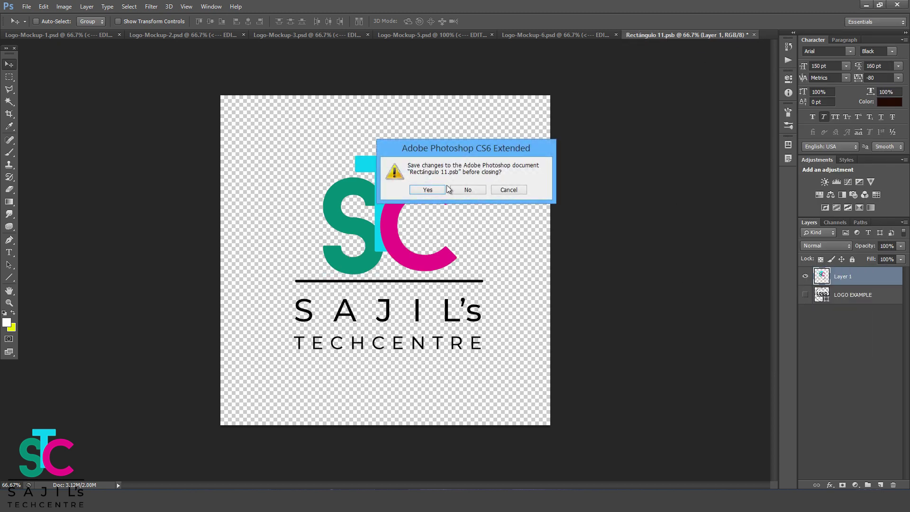
pyautogui.click(433, 190)
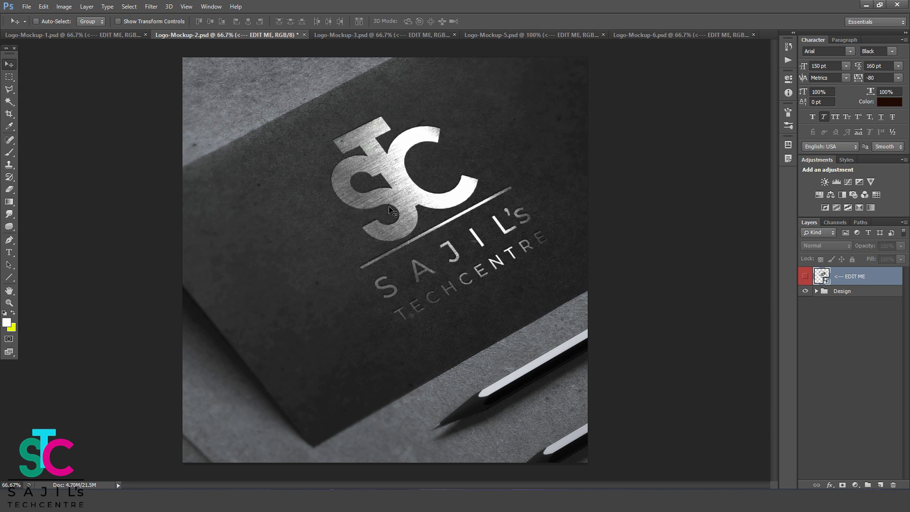
# Close Logo-Mockup-2.psd without saving, and close Logo-Mockup-3.psd, Logo-Mockup-5.psd and Logo-Mockup-6.psd
pyautogui.click(304, 35)
pyautogui.click(468, 189)
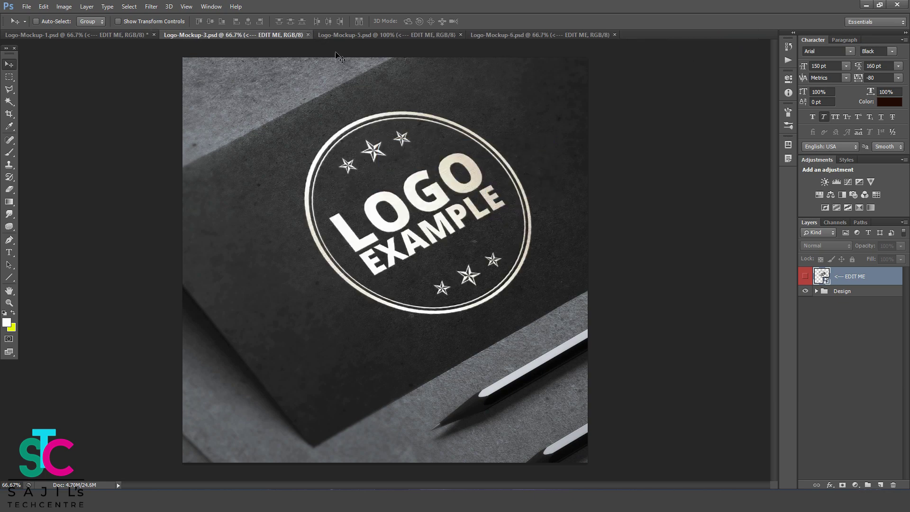
pyautogui.click(308, 35)
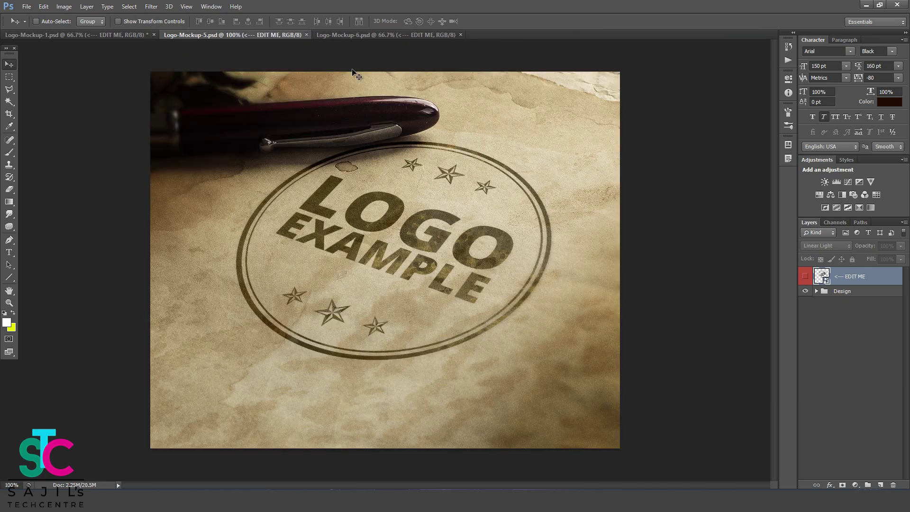
pyautogui.click(307, 34)
pyautogui.click(307, 34)
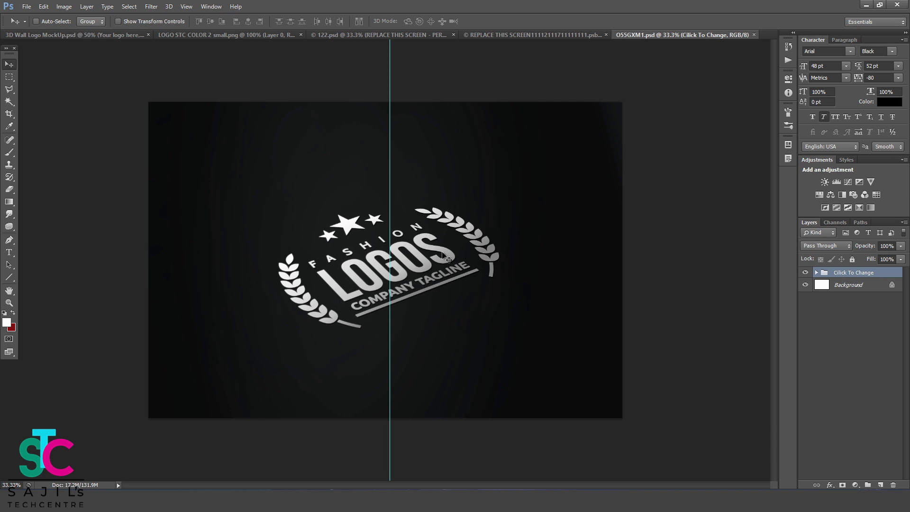
# Expand the Click To Change group in O55GXM1.psd and open the CHANGE LOGO HERE smart object, keeping layers
pyautogui.click(815, 273)
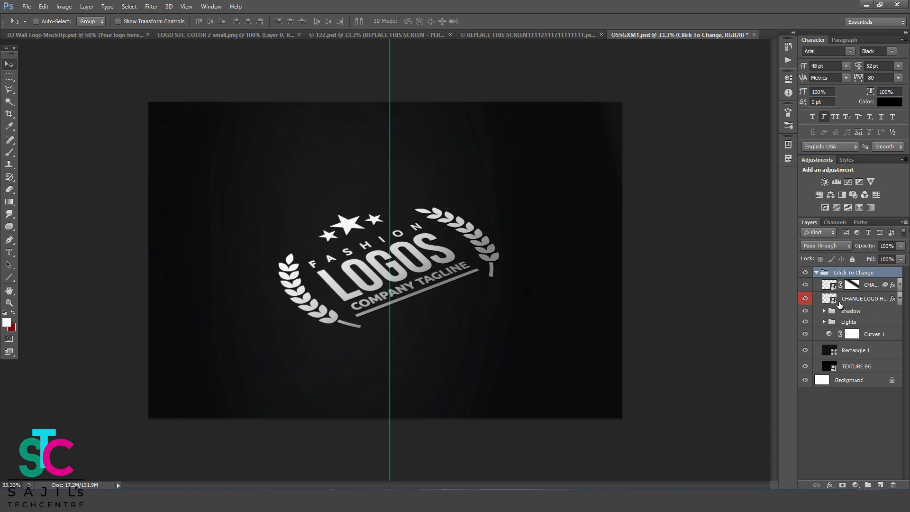
pyautogui.click(815, 273)
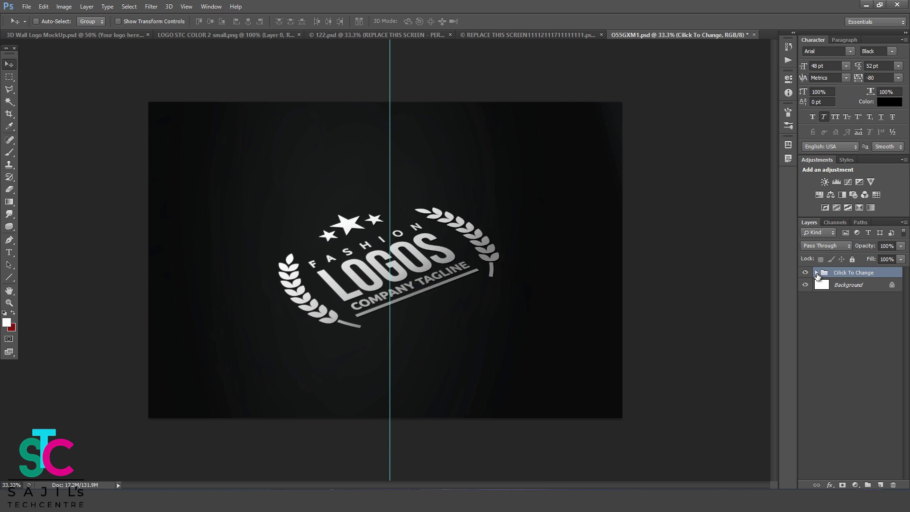
pyautogui.click(815, 273)
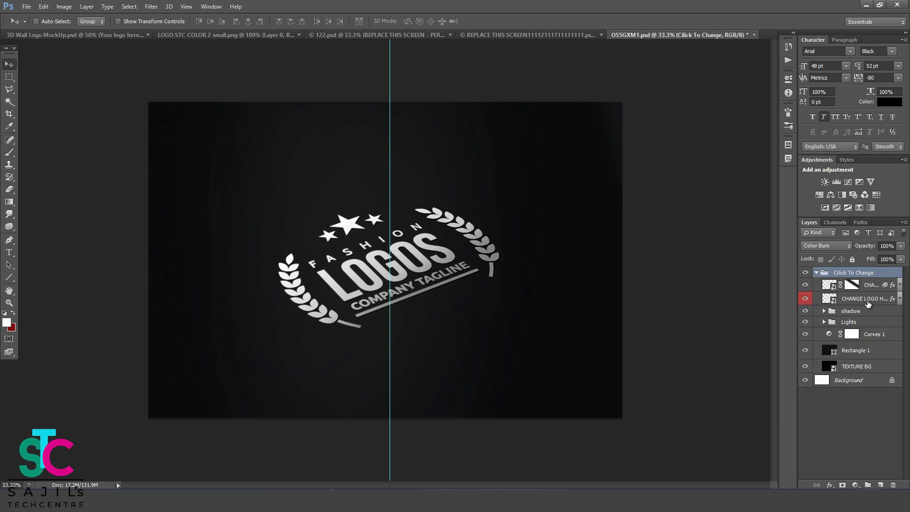
pyautogui.click(865, 299)
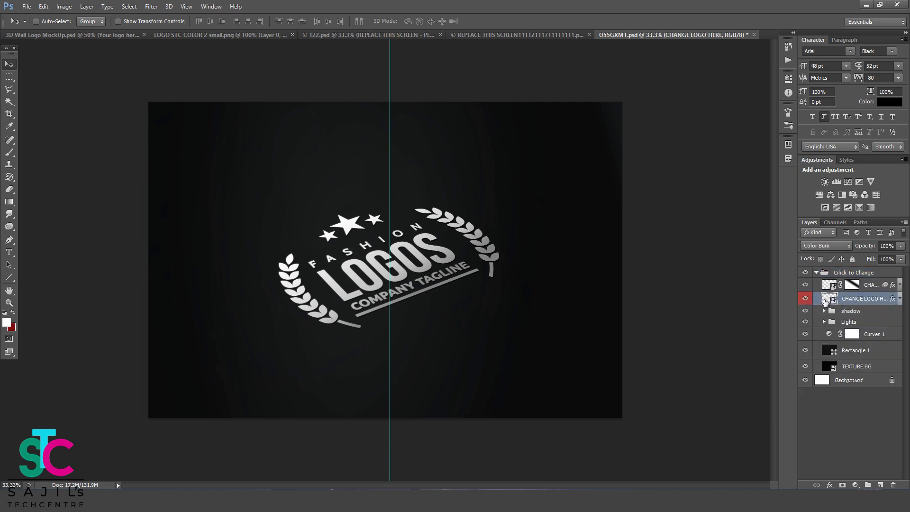
pyautogui.doubleClick(825, 300)
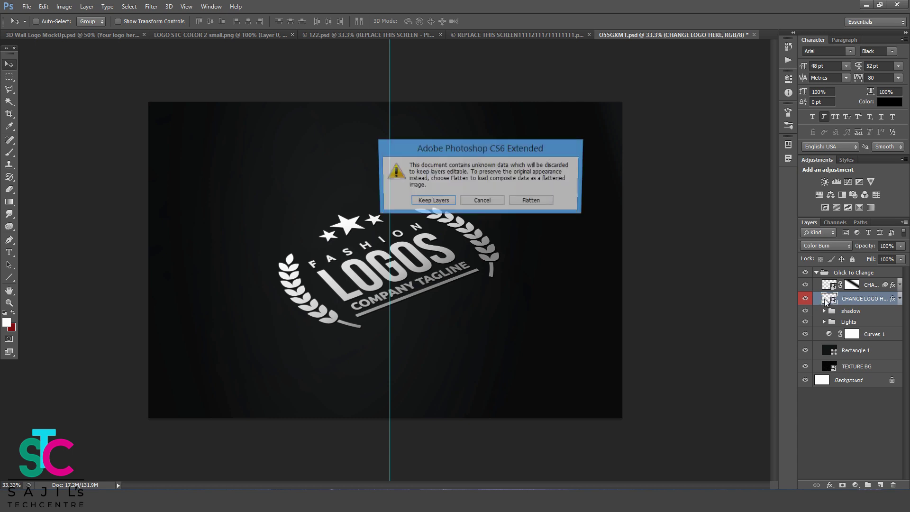
pyautogui.click(433, 201)
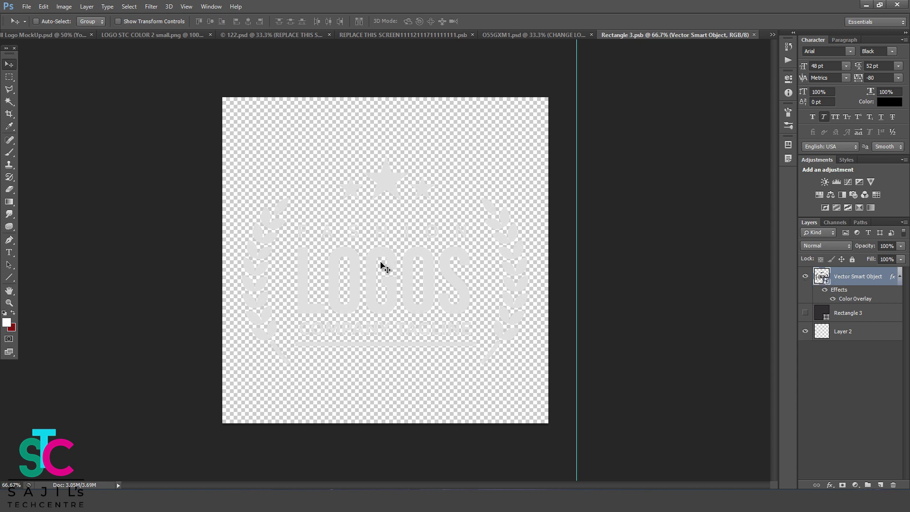
# Replace the hidden Vector Smart Object artwork in Rectangle 3.psb with the STC logo, placed slightly left of the canvas centre
pyautogui.click(494, 34)
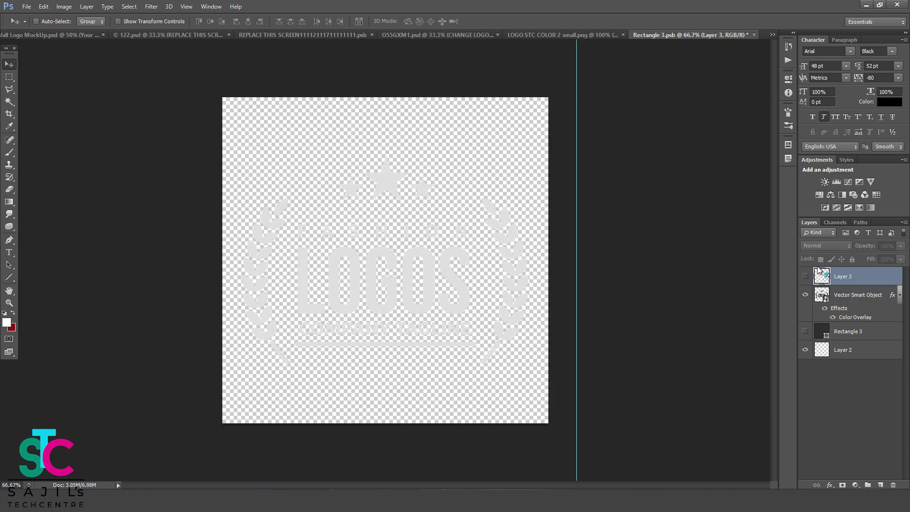
pyautogui.click(805, 277)
pyautogui.moveTo(524, 265); pyautogui.dragTo(396, 258)
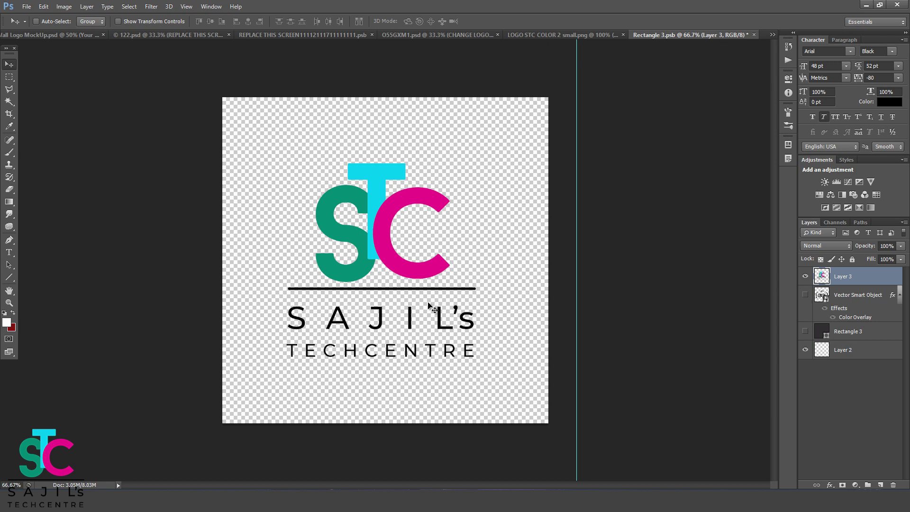
pyautogui.moveTo(413, 308); pyautogui.dragTo(378, 300)
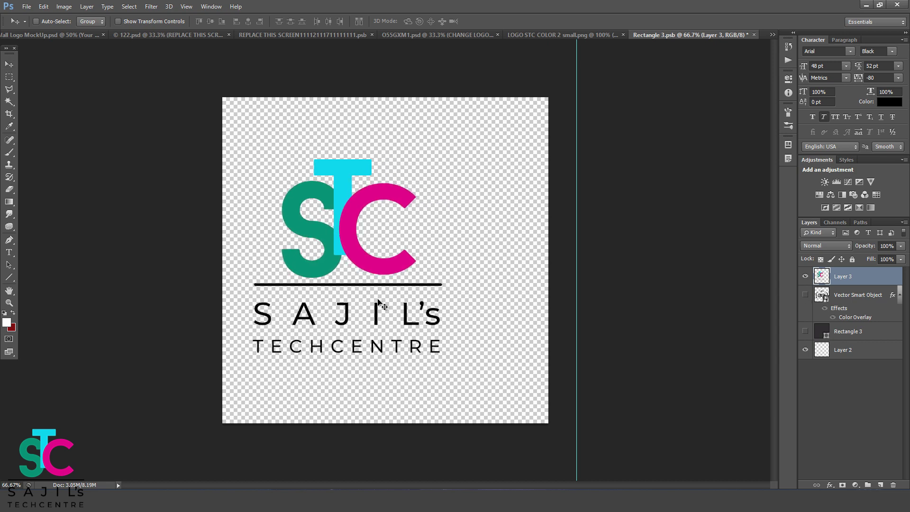
# Enlarge the STC logo to fill most of the canvas, then save and close Rectangle 3.psb
pyautogui.hotkey('ctrl', 't')
pyautogui.moveTo(444, 354); pyautogui.dragTo(512, 380)
pyautogui.press('Return')
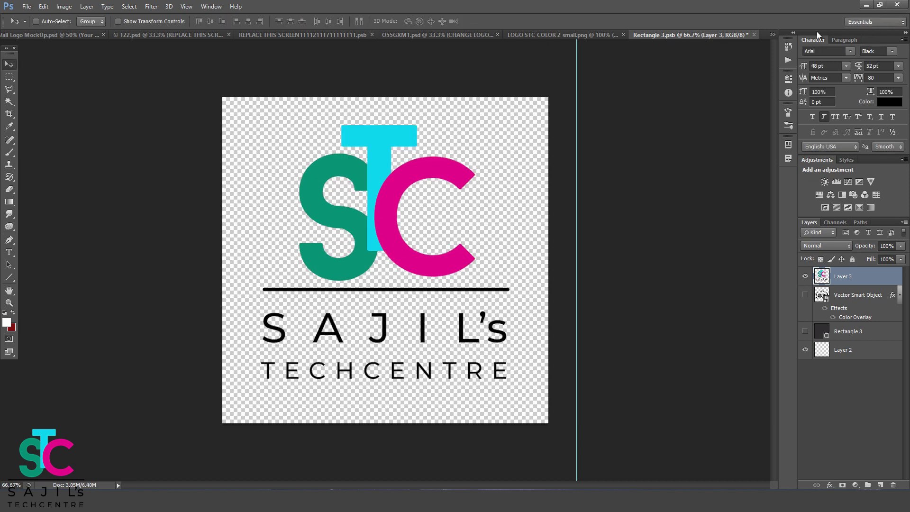
pyautogui.click(754, 35)
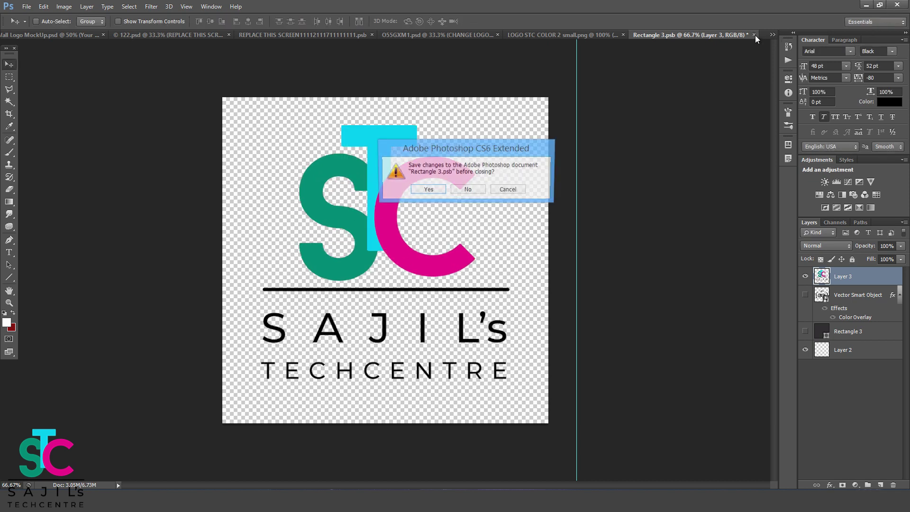
pyautogui.click(425, 190)
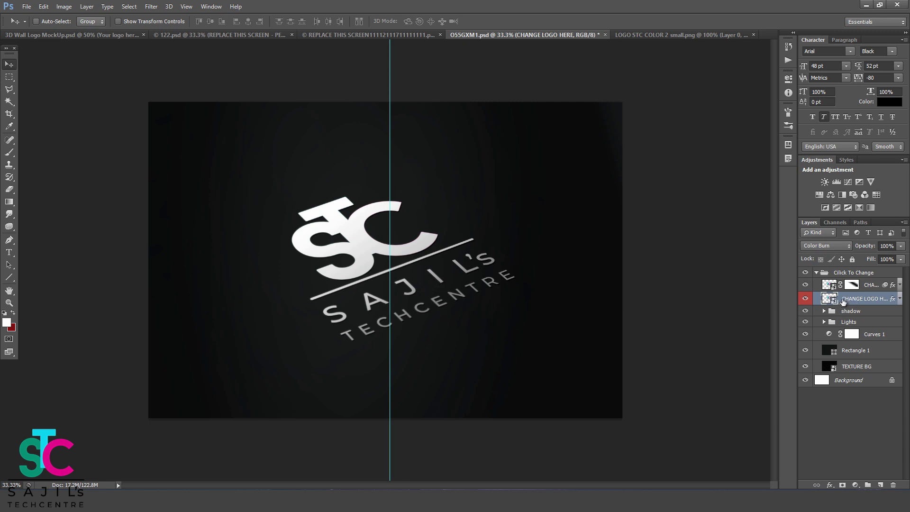
# Hide the lower CHANGE LOGO HERE layer in O55GXM1.psd and show it again
pyautogui.click(804, 299)
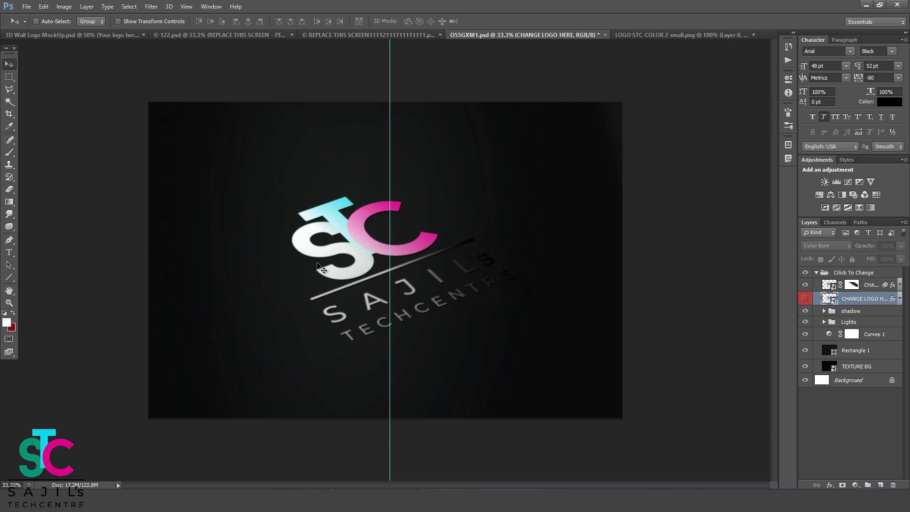
pyautogui.hotkey('ctrl', ',')
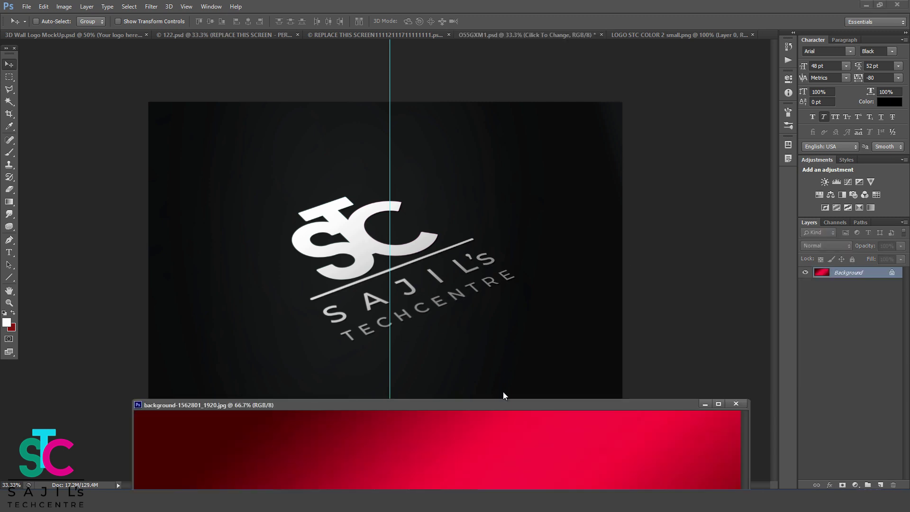
# Copy the red background-1562801_1920.jpg image into O55GXM1.psd and move its layer below both CHANGE LOGO HERE layers
pyautogui.moveTo(463, 407); pyautogui.dragTo(444, 162)
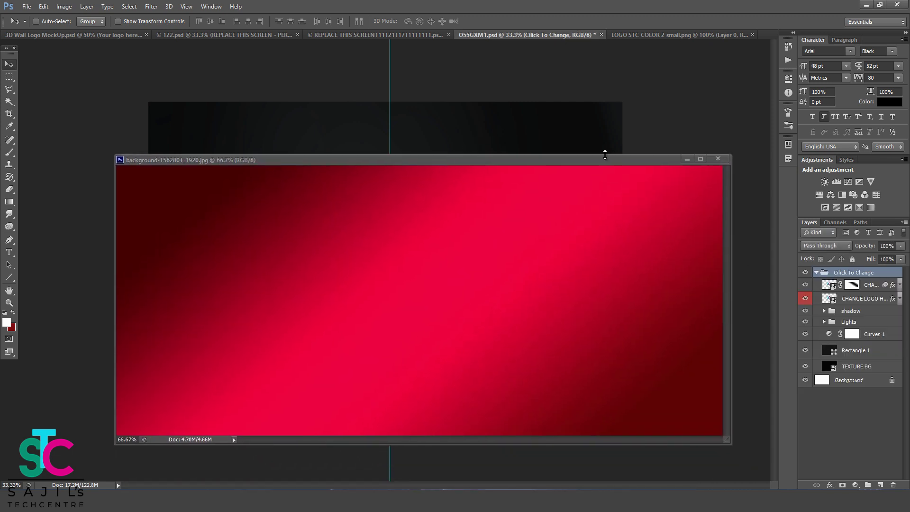
pyautogui.moveTo(589, 163); pyautogui.dragTo(456, 359)
pyautogui.moveTo(471, 412); pyautogui.dragTo(555, 248)
pyautogui.click(584, 354)
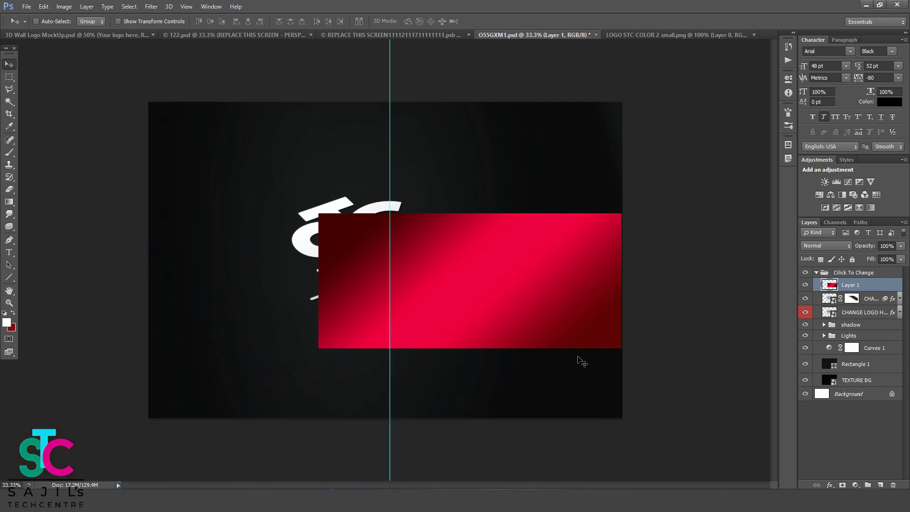
pyautogui.moveTo(534, 282); pyautogui.dragTo(467, 272)
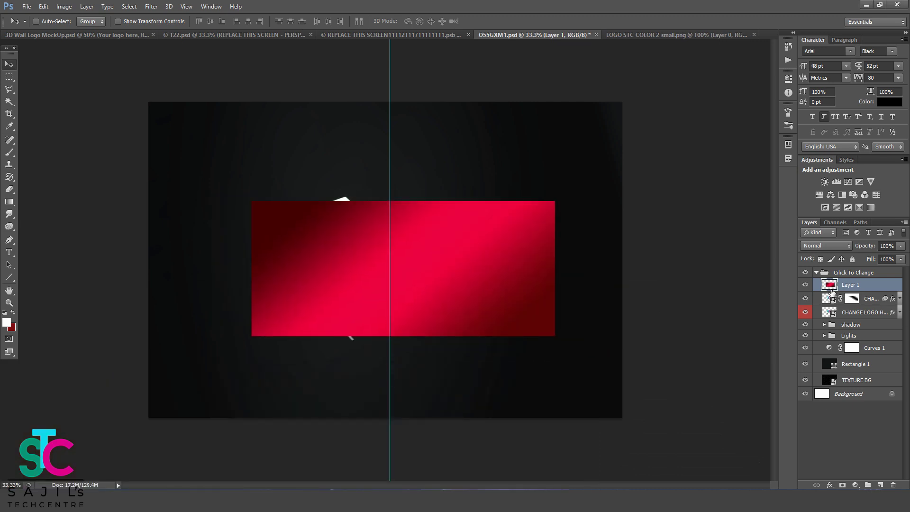
pyautogui.moveTo(833, 284); pyautogui.dragTo(835, 323)
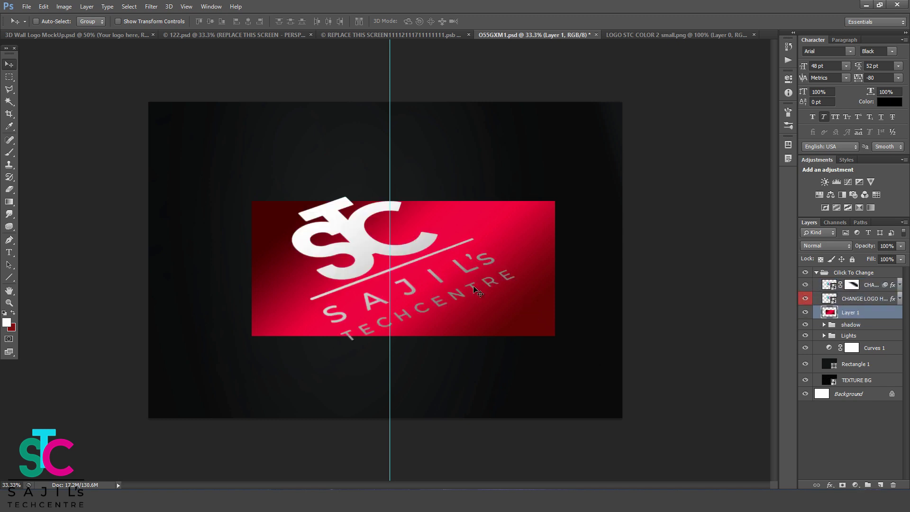
# Align the red image with the canvas's upper-left corner and scale it to cover the whole canvas
pyautogui.moveTo(454, 271); pyautogui.dragTo(396, 211)
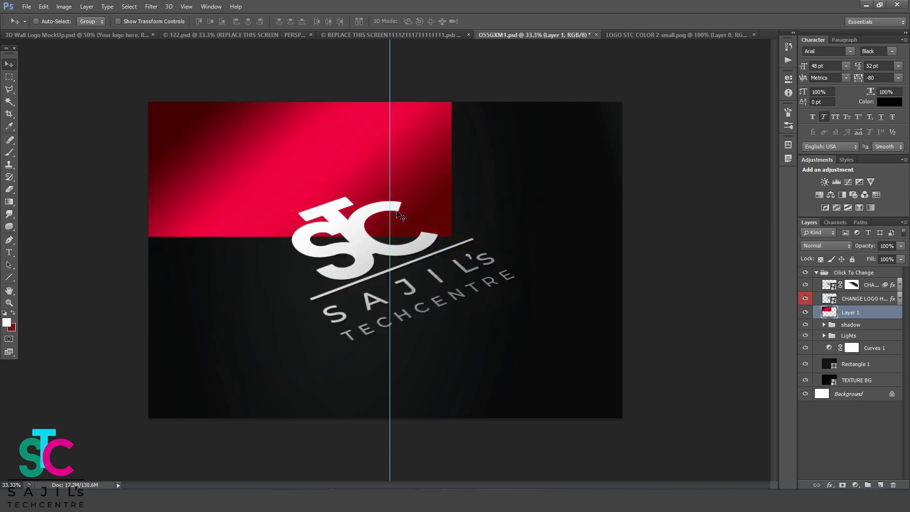
pyautogui.hotkey('ctrl', 't')
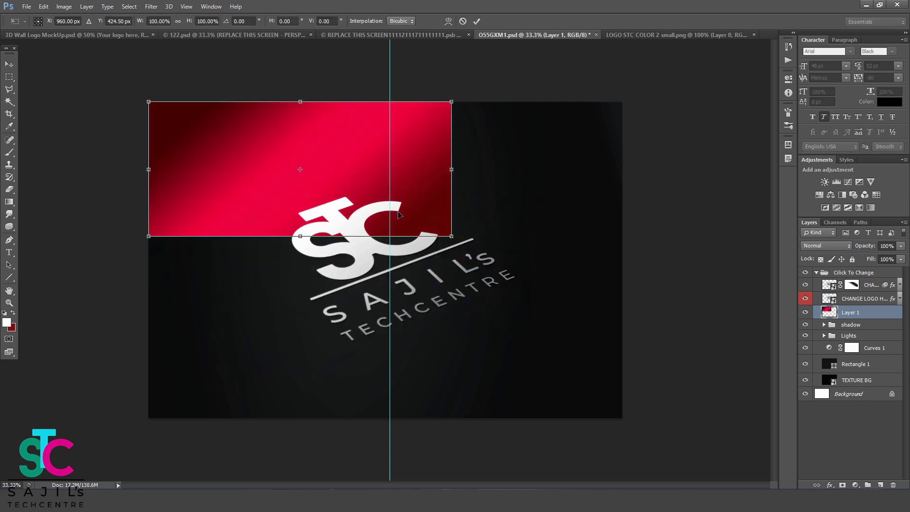
pyautogui.moveTo(451, 236); pyautogui.dragTo(622, 417)
pyautogui.press('Return')
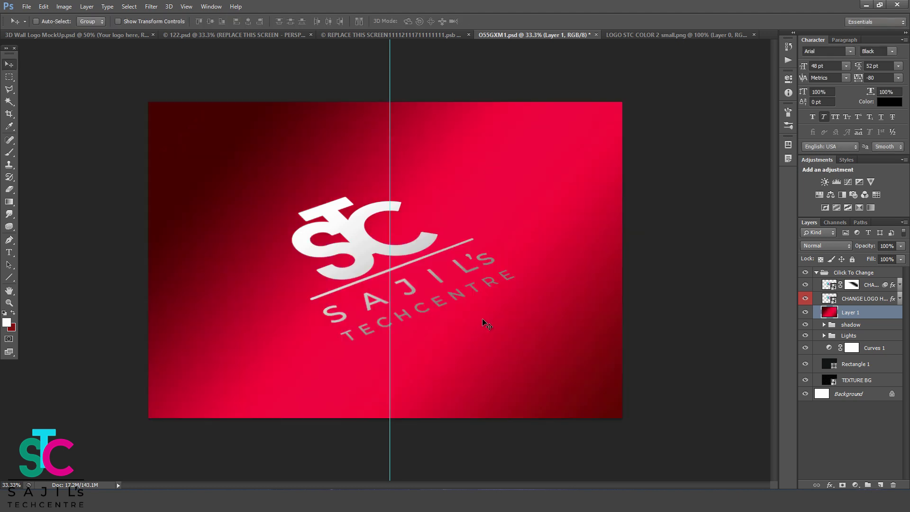
# Review the other open mockup documents and the STC logo file
pyautogui.click(417, 36)
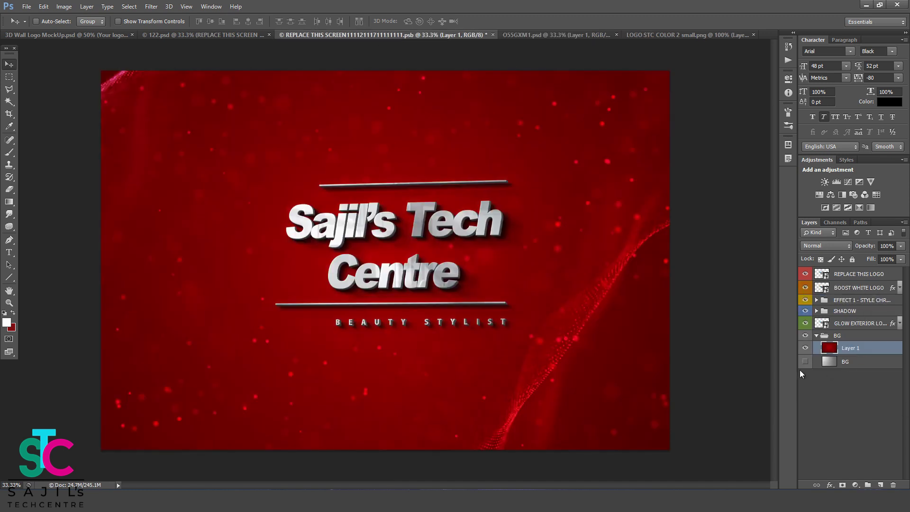
pyautogui.click(167, 36)
pyautogui.click(78, 33)
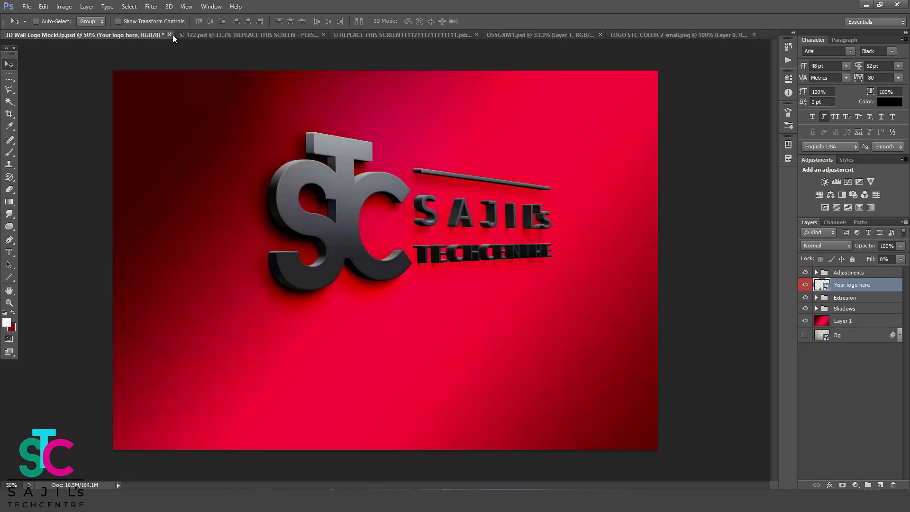
pyautogui.click(215, 36)
pyautogui.click(680, 35)
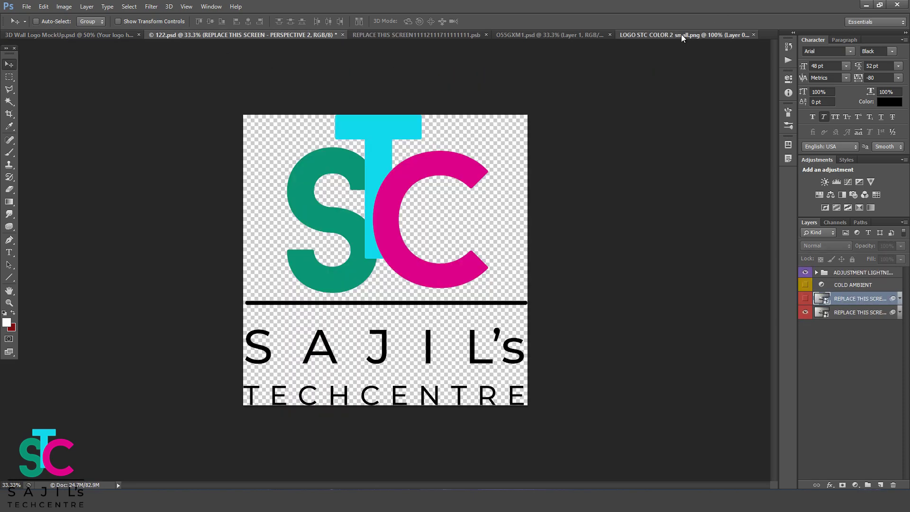
# Open 2754404.psd and its Copyspace design smart object, discarding the embedded colour profile of each
pyautogui.click(27, 6)
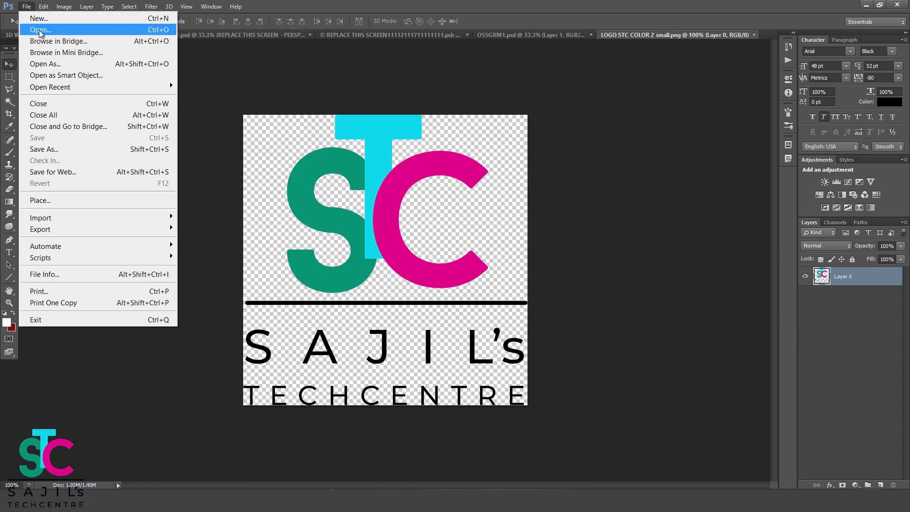
pyautogui.click(40, 31)
pyautogui.doubleClick(412, 204)
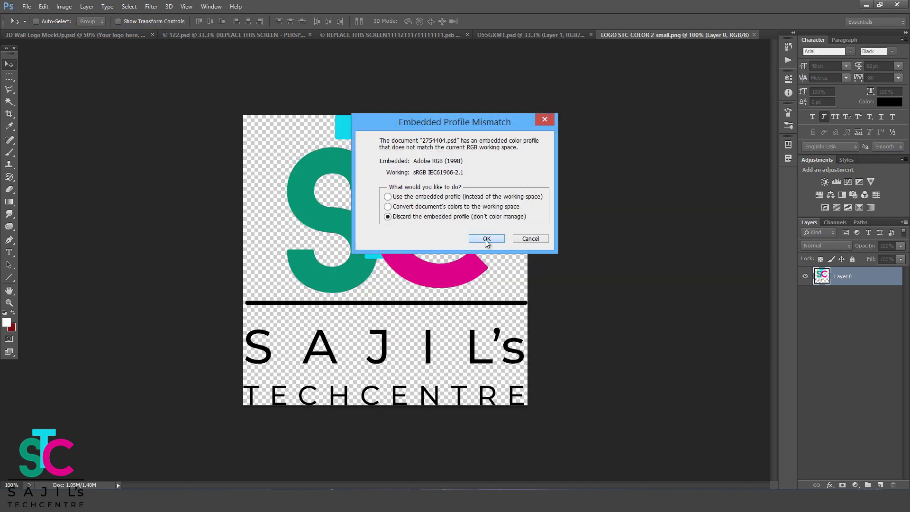
pyautogui.click(486, 238)
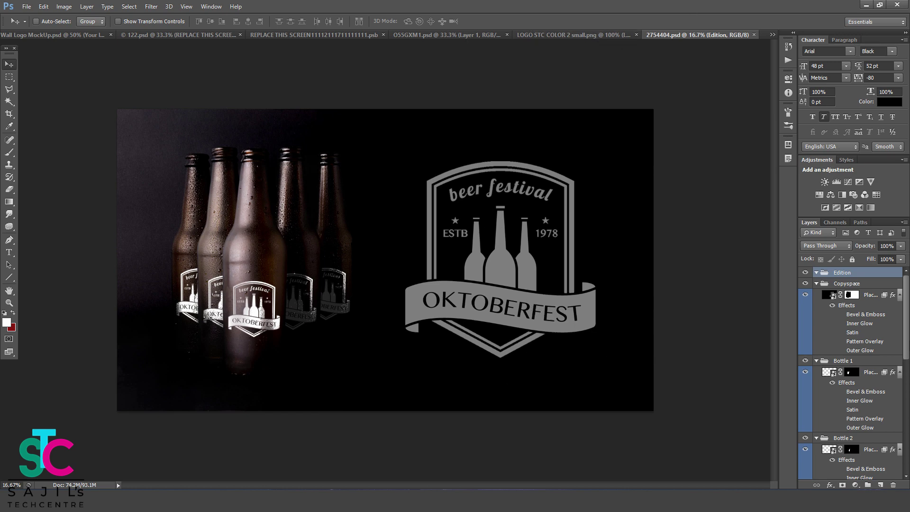
pyautogui.click(826, 295)
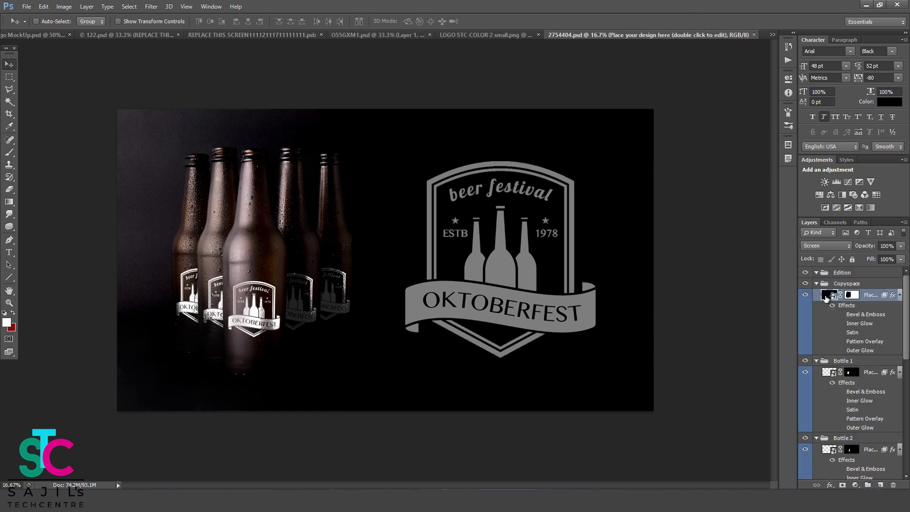
pyautogui.doubleClick(825, 296)
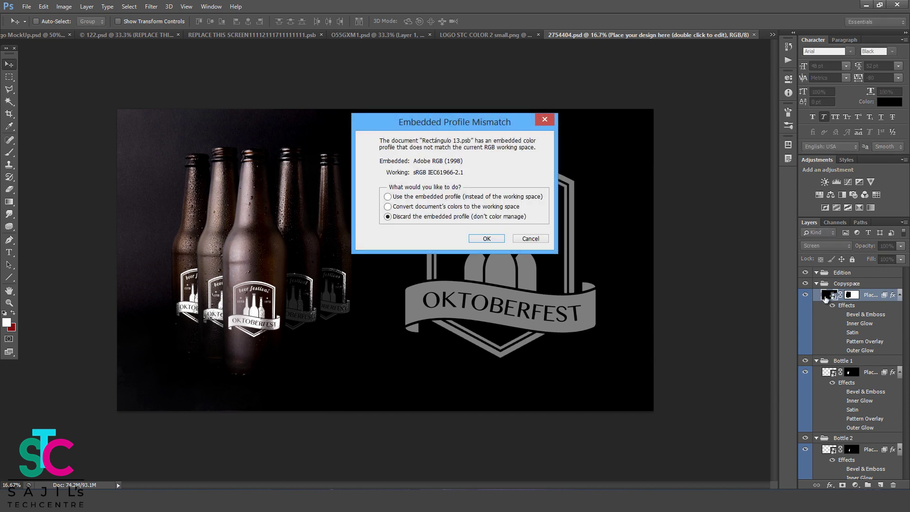
pyautogui.click(478, 237)
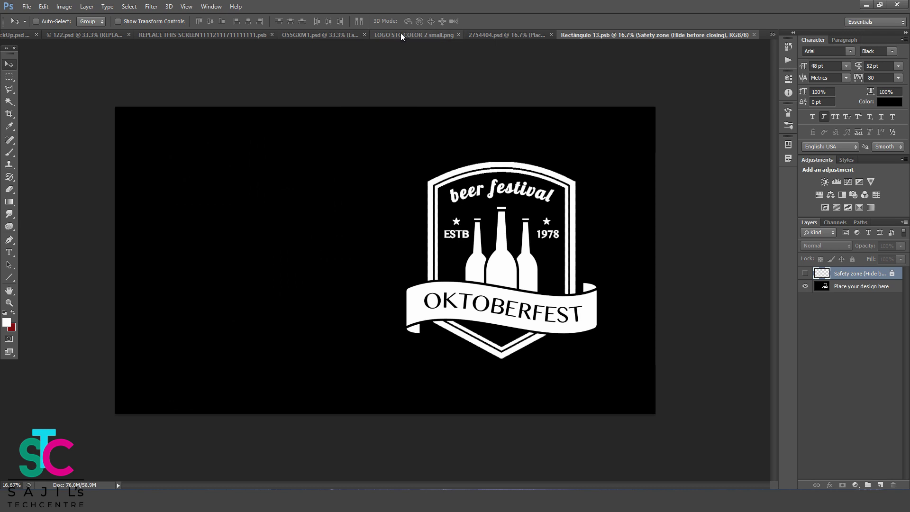
# Place the STC logo in Rectángulo 13.psb and enlarge it to about 383% over the Oktoberfest badge
pyautogui.moveTo(403, 34); pyautogui.dragTo(432, 111)
pyautogui.moveTo(464, 180)
pyautogui.mouseDown()
pyautogui.moveTo(432, 243)
pyautogui.moveTo(377, 258)
pyautogui.moveTo(461, 244)
pyautogui.moveTo(467, 189)
pyautogui.mouseUp()
pyautogui.click(682, 103)
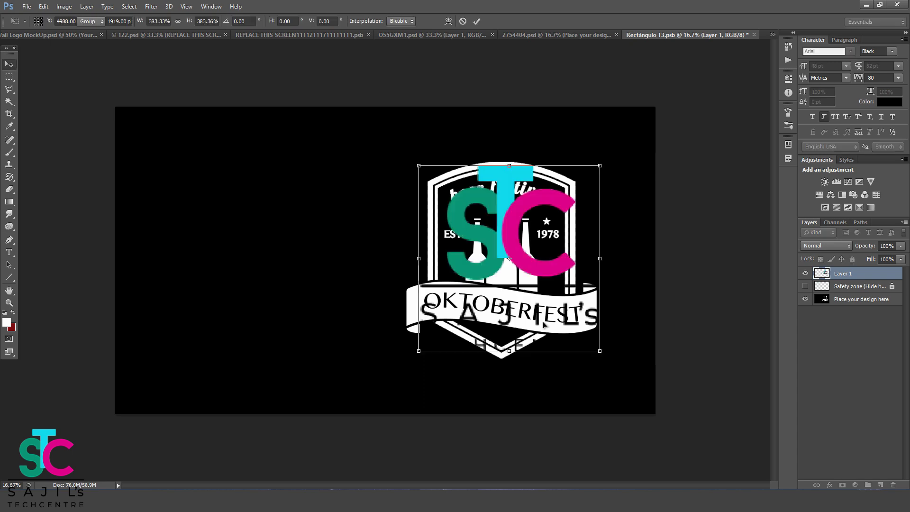
pyautogui.press('Return')
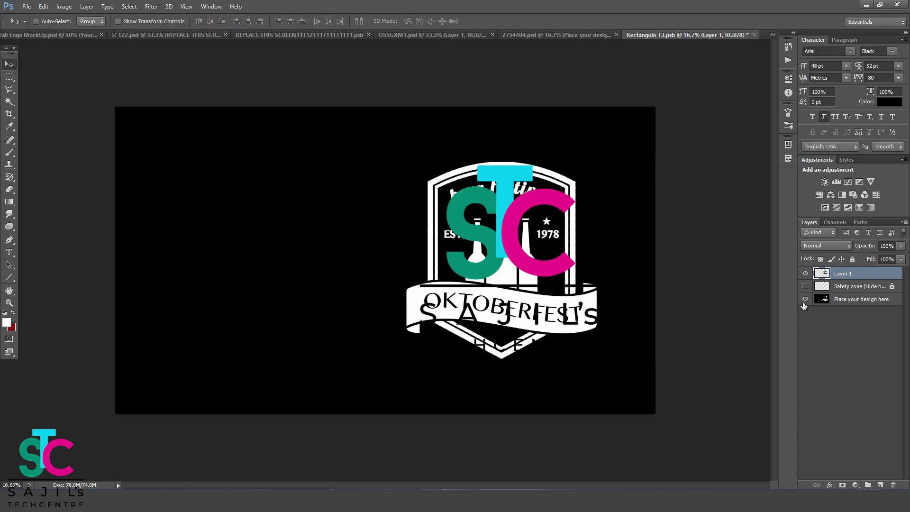
# Hide the Place your design here layer in Rectángulo 13.psb, then save and close the file
pyautogui.click(804, 299)
pyautogui.click(804, 299)
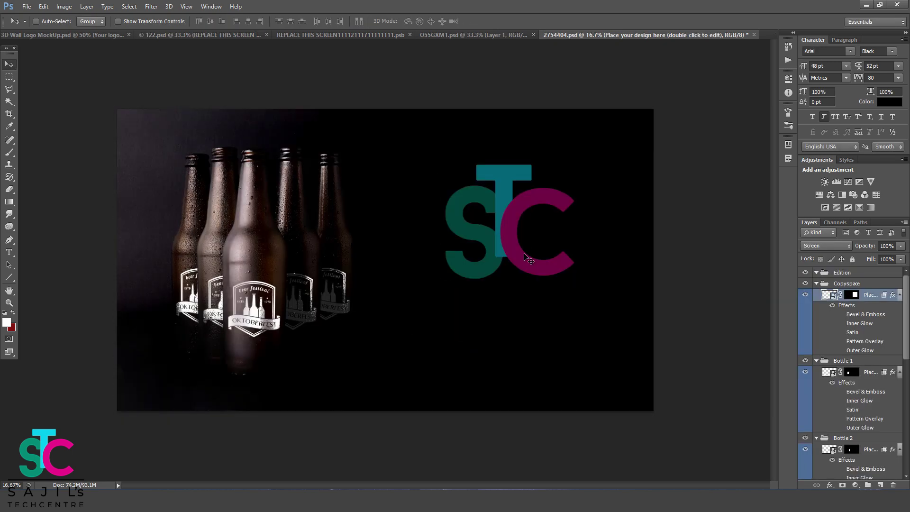
pyautogui.hotkey('ctrl', 's')
pyautogui.hotkey('ctrl', 'w')
# Reopen the Copyspace design smart object and cut the two text lines below the logo's rule onto a new layer
pyautogui.scroll(-3, 908, 355)
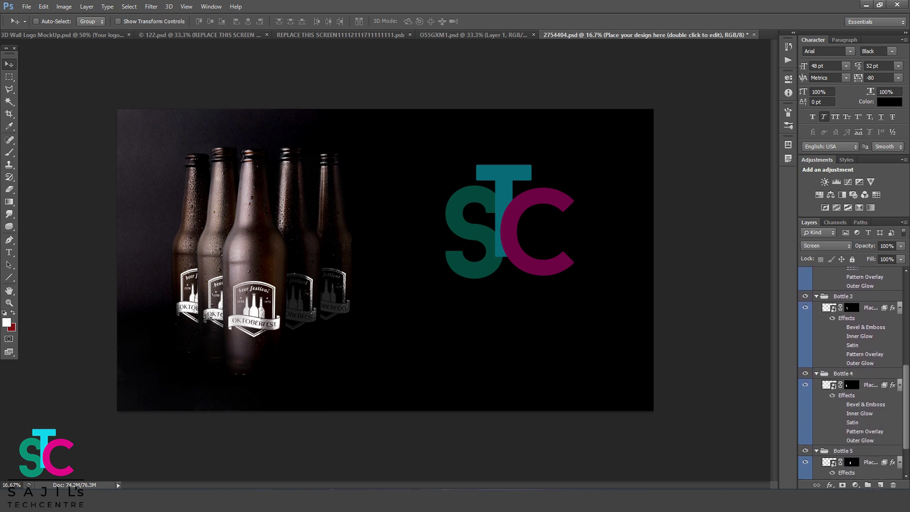
pyautogui.scroll(3, 908, 355)
pyautogui.doubleClick(825, 294)
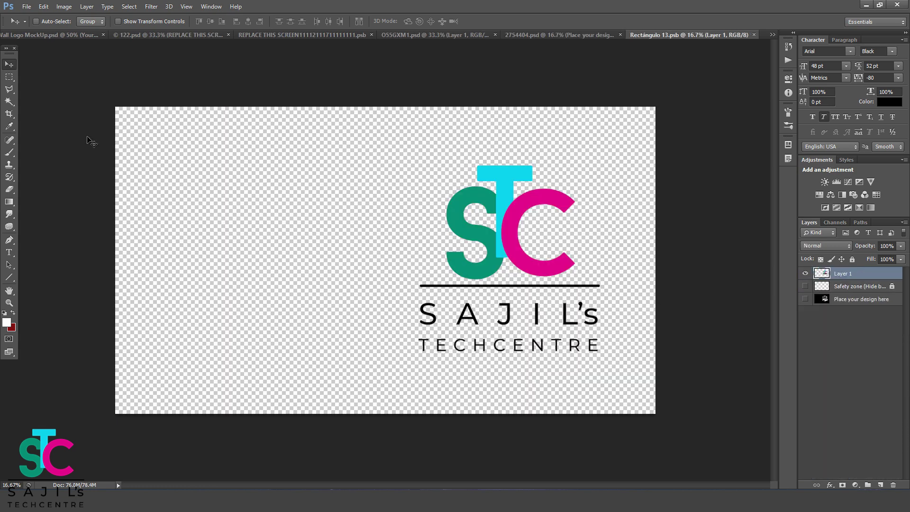
pyautogui.press('m')
pyautogui.moveTo(415, 293); pyautogui.dragTo(604, 365)
pyautogui.rightClick(521, 328)
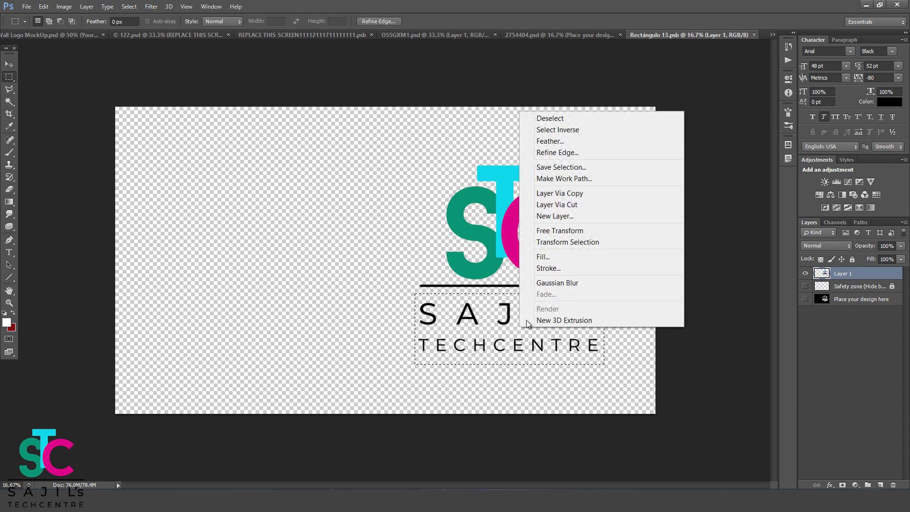
pyautogui.click(571, 204)
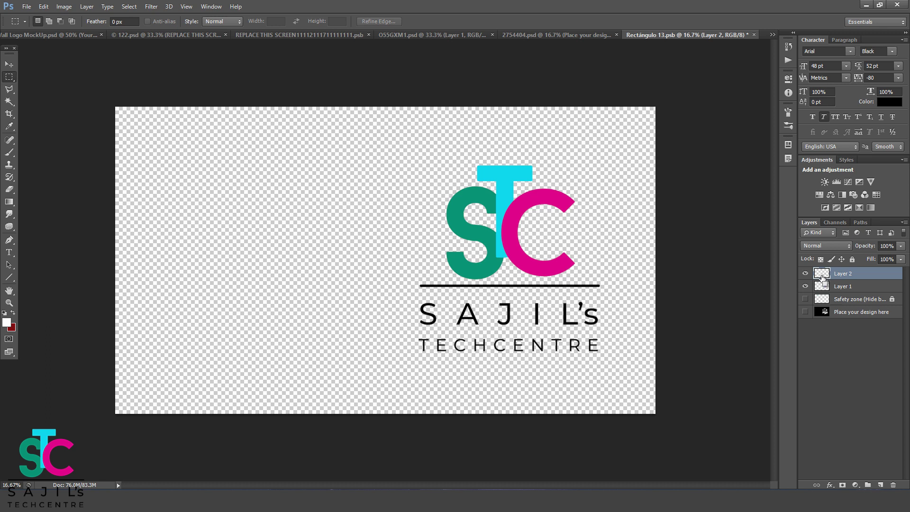
# Recolour the separated logo text white, then save and close Rectángulo 13.psb
pyautogui.keyDown('ctrl'); pyautogui.click(820, 278); pyautogui.keyUp('ctrl')
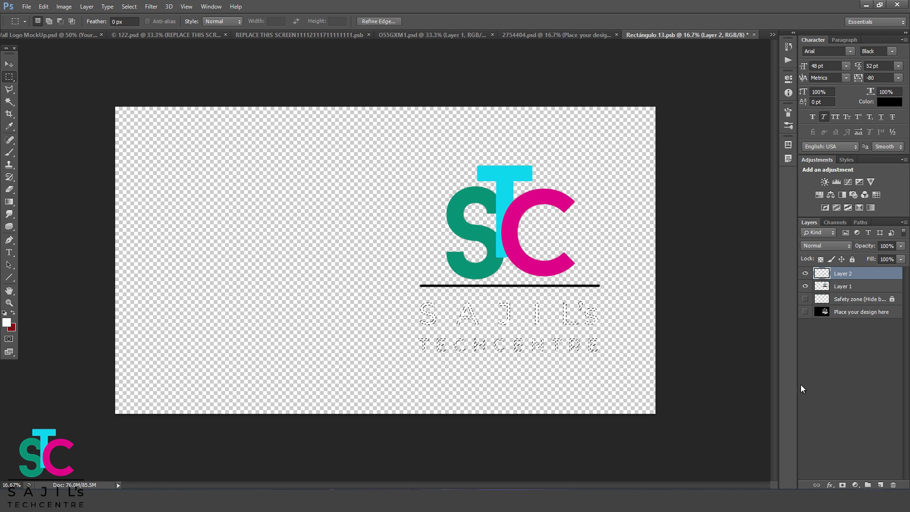
pyautogui.click(753, 35)
pyautogui.click(425, 189)
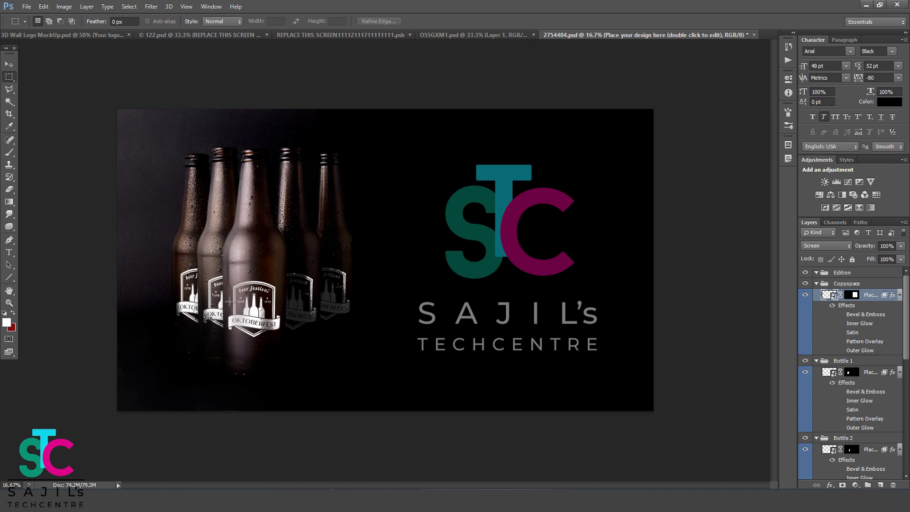
# Open the Bottle 1 design smart object, discarding its embedded colour profile
pyautogui.click(825, 375)
pyautogui.doubleClick(824, 375)
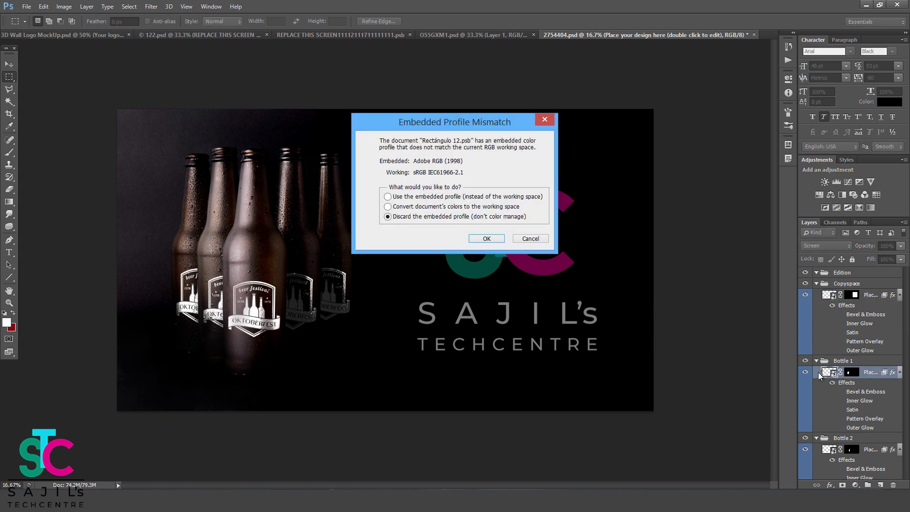
pyautogui.click(476, 238)
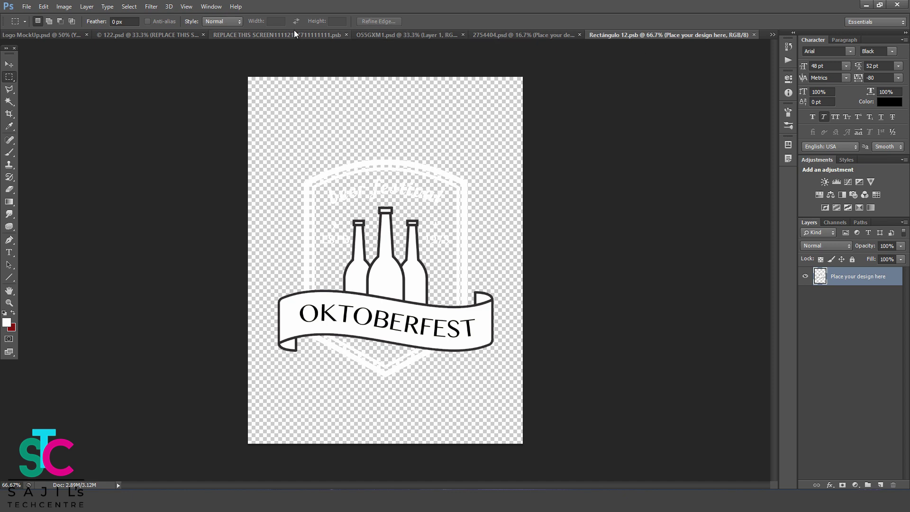
# Place the STC logo over the Oktoberfest badge in Rectángulo 12.psb, then save and close the file
pyautogui.moveTo(257, 36); pyautogui.dragTo(516, 154)
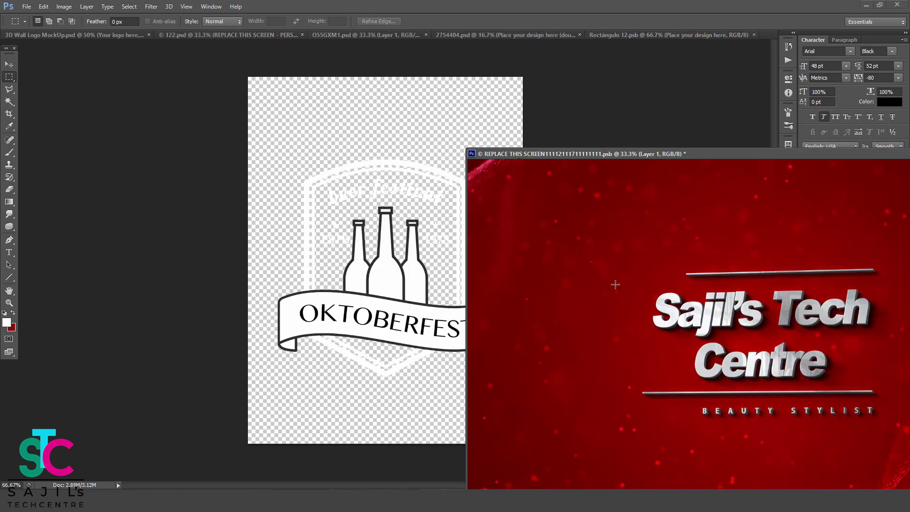
pyautogui.moveTo(582, 152); pyautogui.dragTo(332, 30)
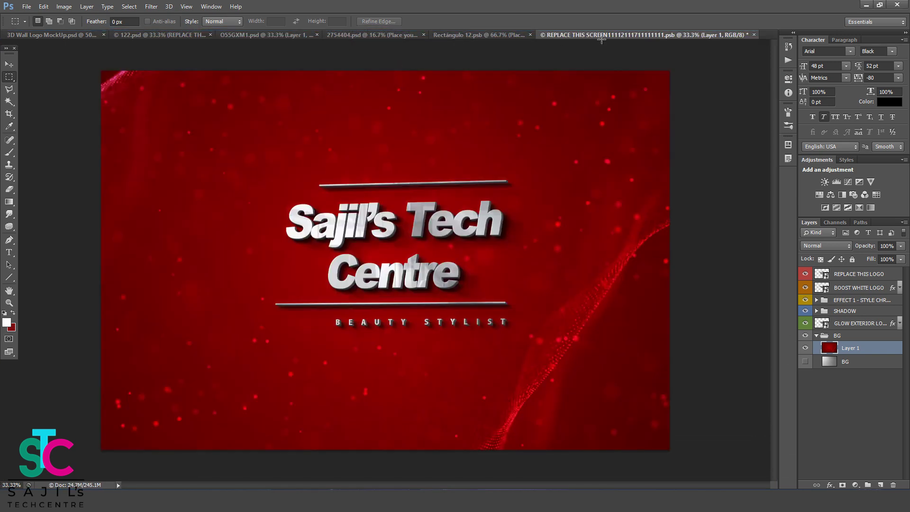
pyautogui.click(502, 35)
pyautogui.press('v')
pyautogui.click(629, 34)
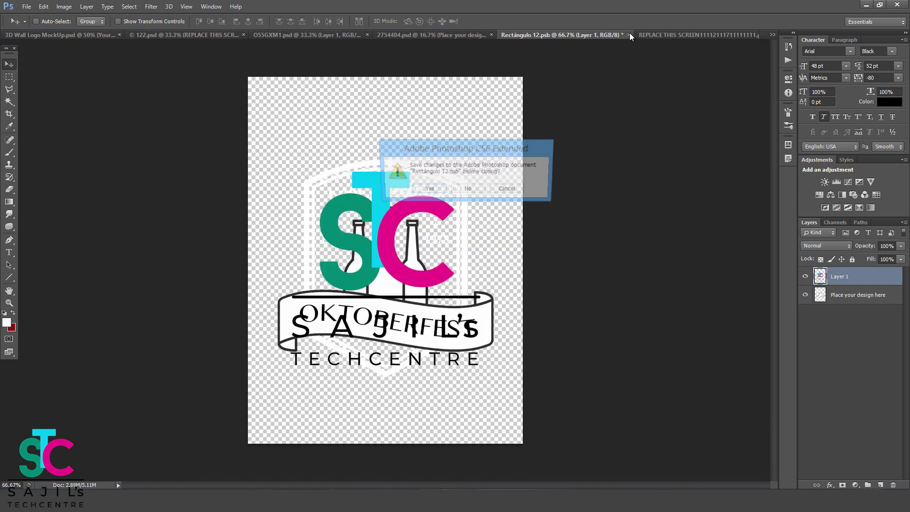
pyautogui.press('Return')
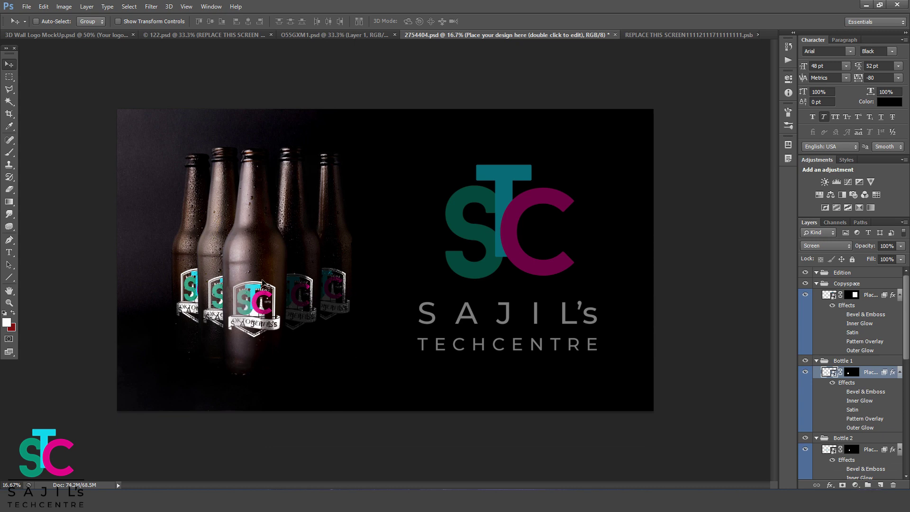
# Reopen the Bottle 1 design smart object, hide its original Oktoberfest design layer, then save and close Rectángulo 12.psb
pyautogui.doubleClick(827, 374)
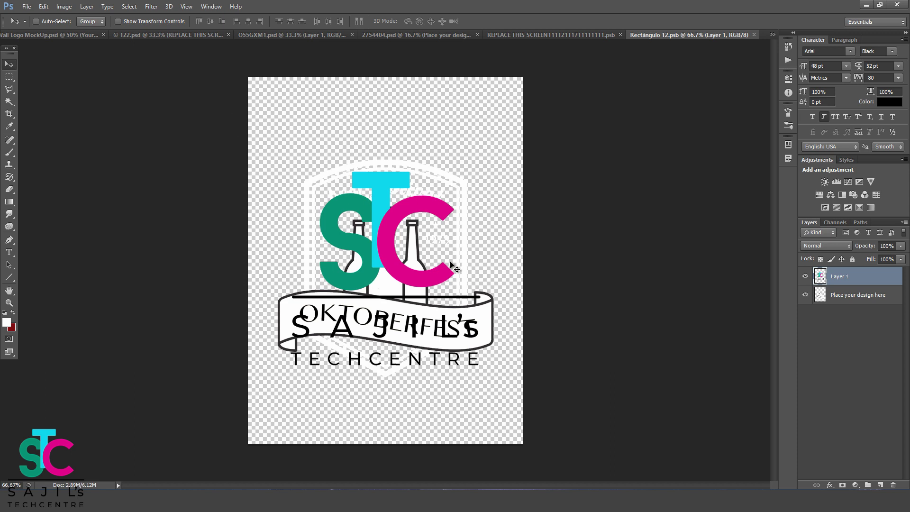
pyautogui.click(804, 295)
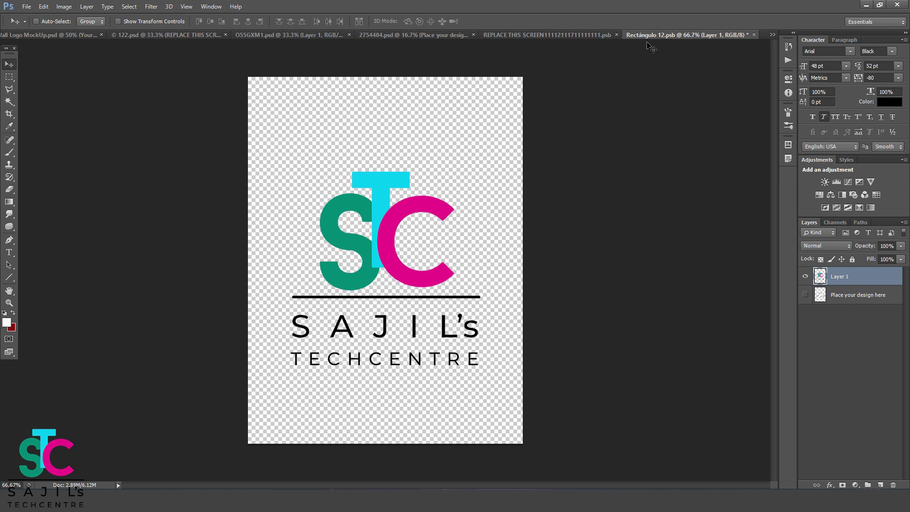
pyautogui.click(753, 35)
pyautogui.click(430, 185)
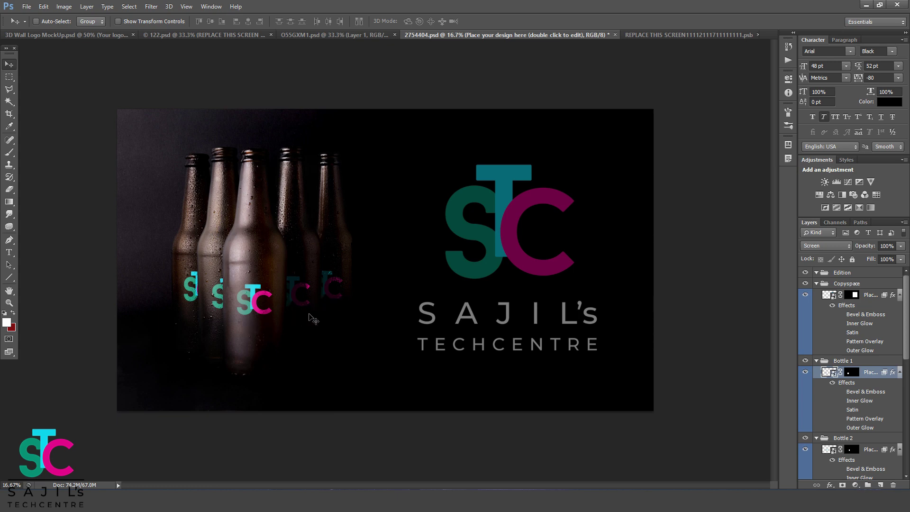
# Reopen the Bottle 1 design smart object and cut the logo's rule and two text lines onto a new layer
pyautogui.doubleClick(828, 374)
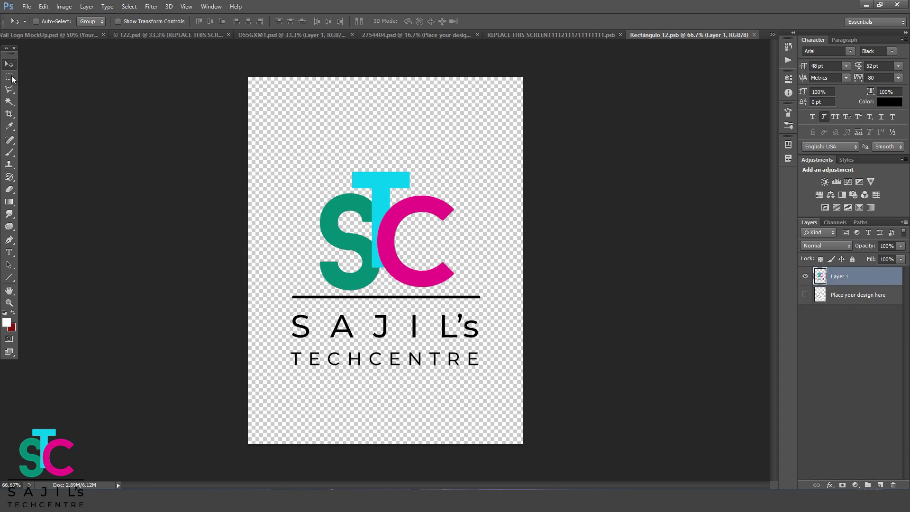
pyautogui.press('m')
pyautogui.moveTo(278, 289); pyautogui.dragTo(493, 376)
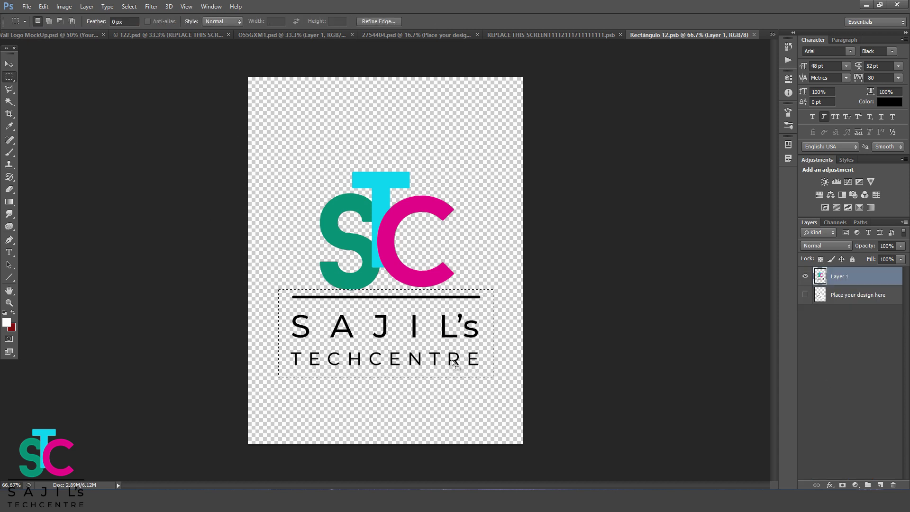
pyautogui.rightClick(431, 341)
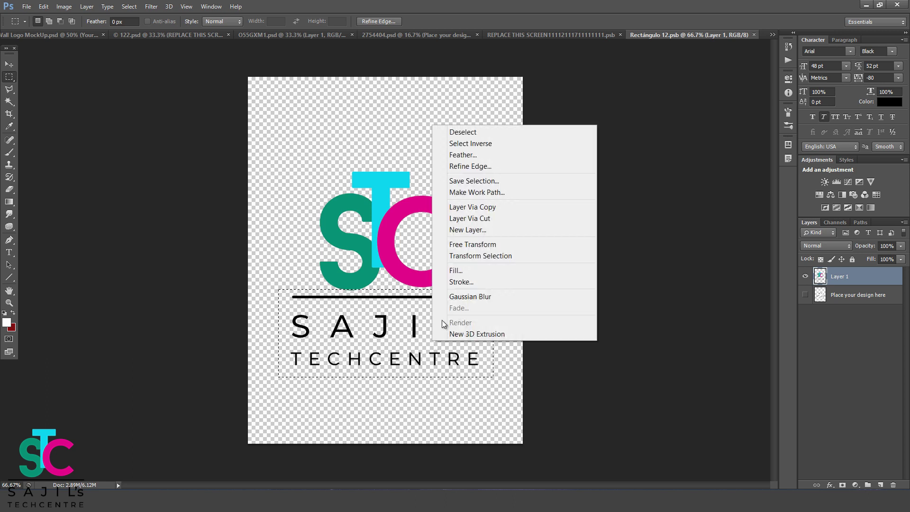
pyautogui.click(483, 218)
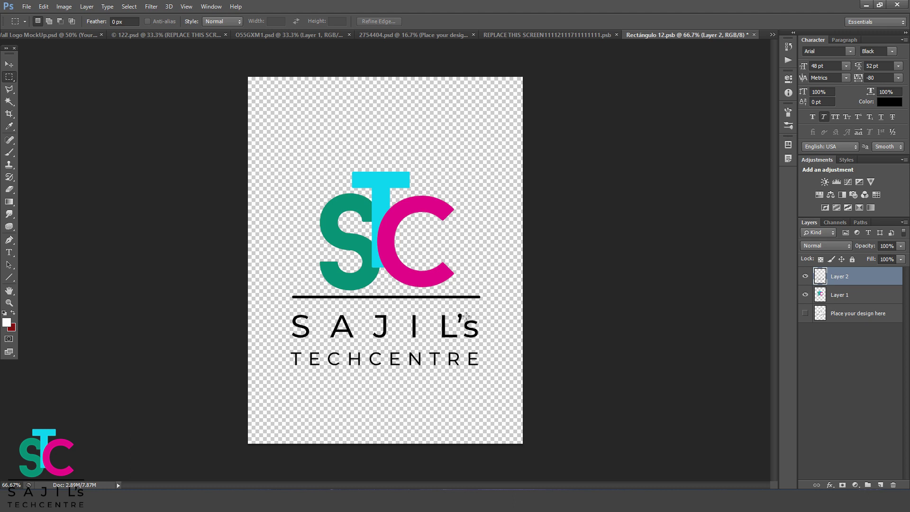
# Recolour the separated rule and text yellow (#e4f800), then save and close Rectángulo 12.psb
pyautogui.keyDown('ctrl'); pyautogui.click(820, 277); pyautogui.keyUp('ctrl')
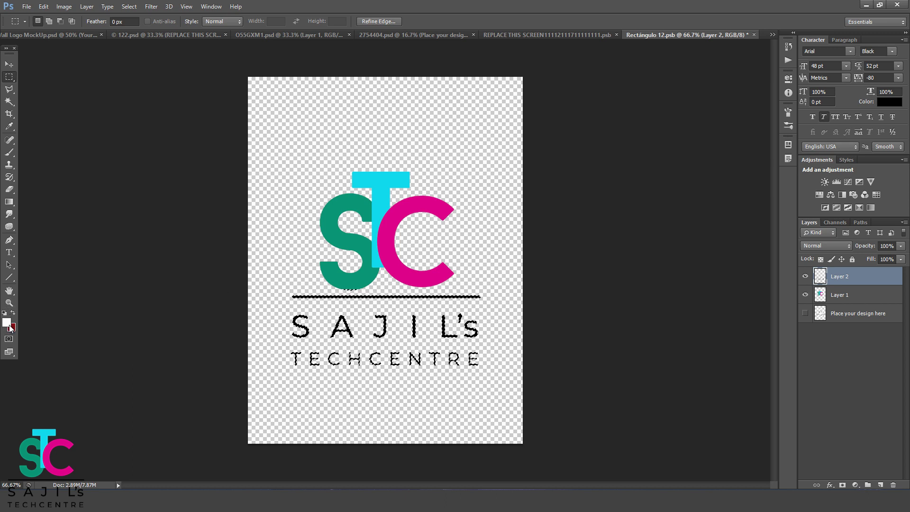
pyautogui.hotkey('alt', 'BackSpace')
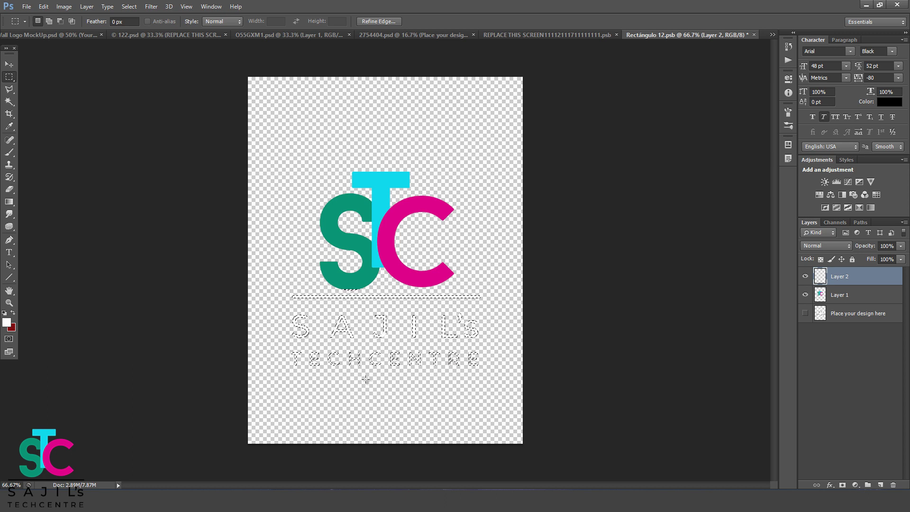
pyautogui.click(11, 328)
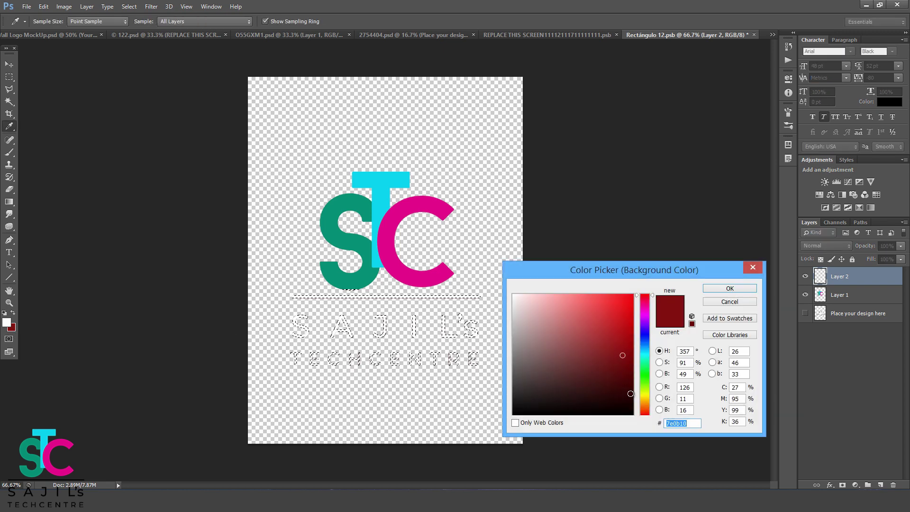
pyautogui.click(646, 393)
pyautogui.click(632, 297)
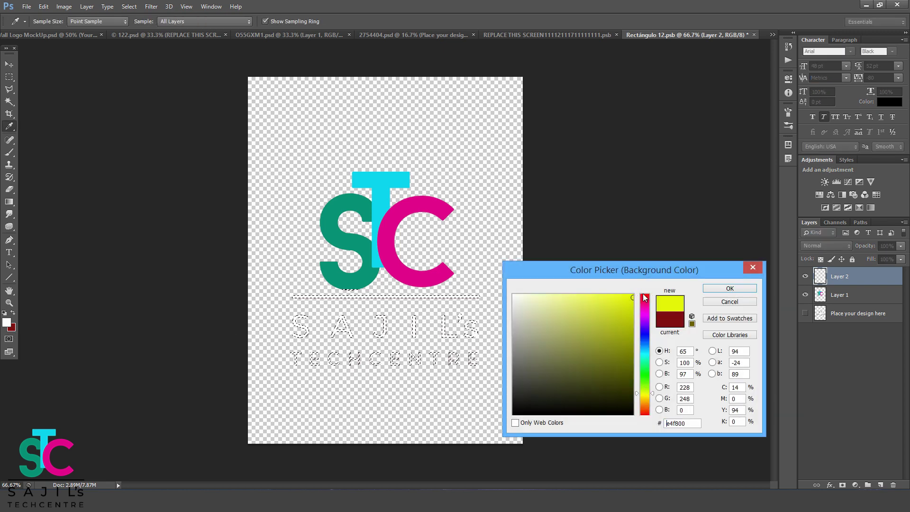
pyautogui.click(730, 289)
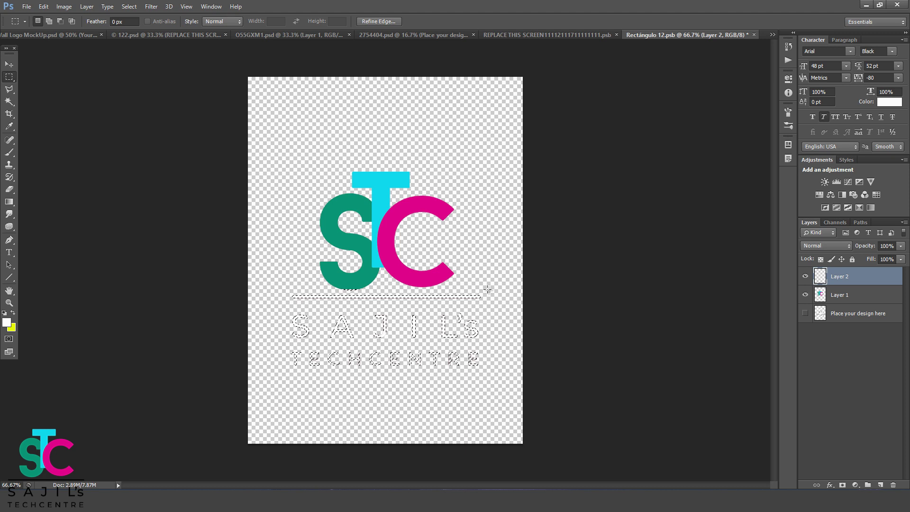
pyautogui.hotkey('ctrl', 'BackSpace')
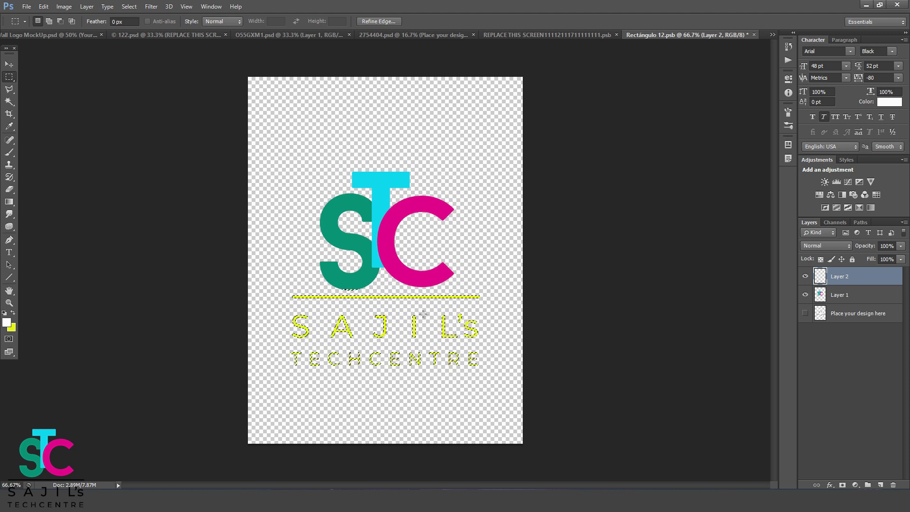
pyautogui.click(754, 35)
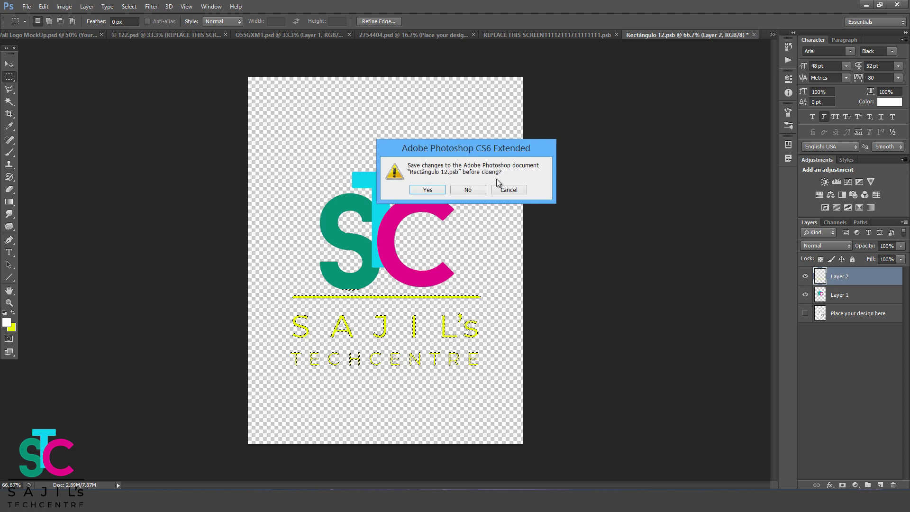
pyautogui.click(468, 190)
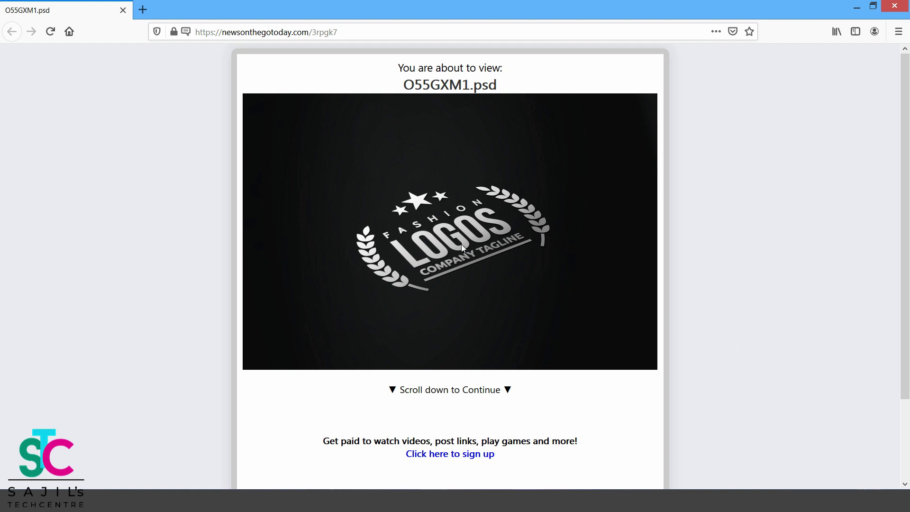
# Continue from the O55GXM1.psd link page in the browser to its Dropbox preview, then return to the maximized Photoshop window
pyautogui.scroll(-2, 586, 339)
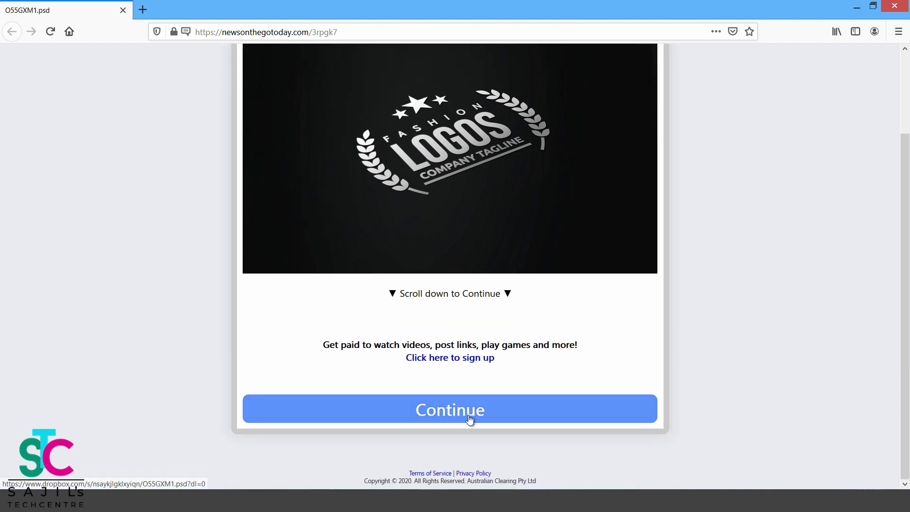
pyautogui.click(442, 409)
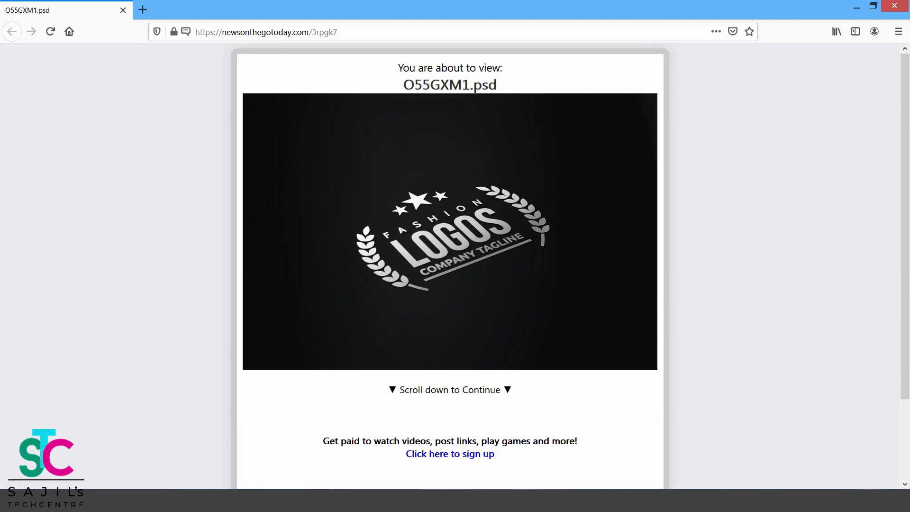
pyautogui.scroll(-3, 466, 330)
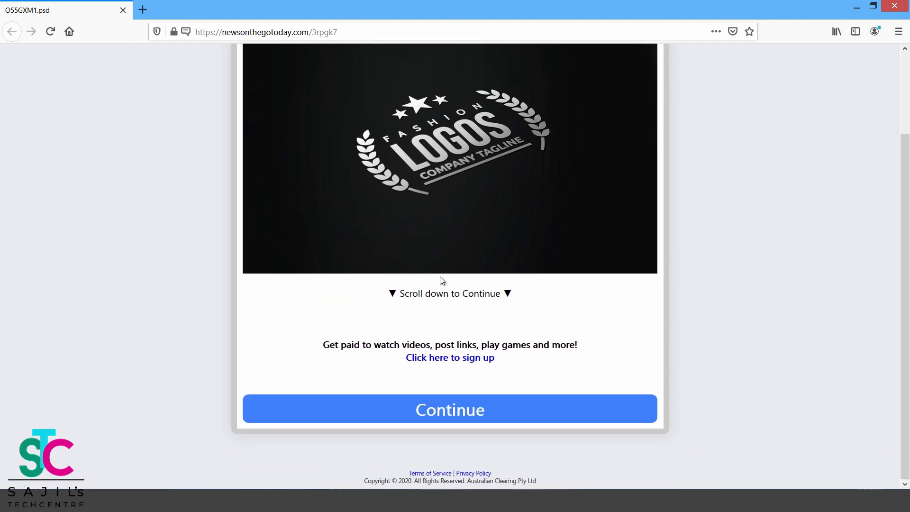
pyautogui.click(468, 410)
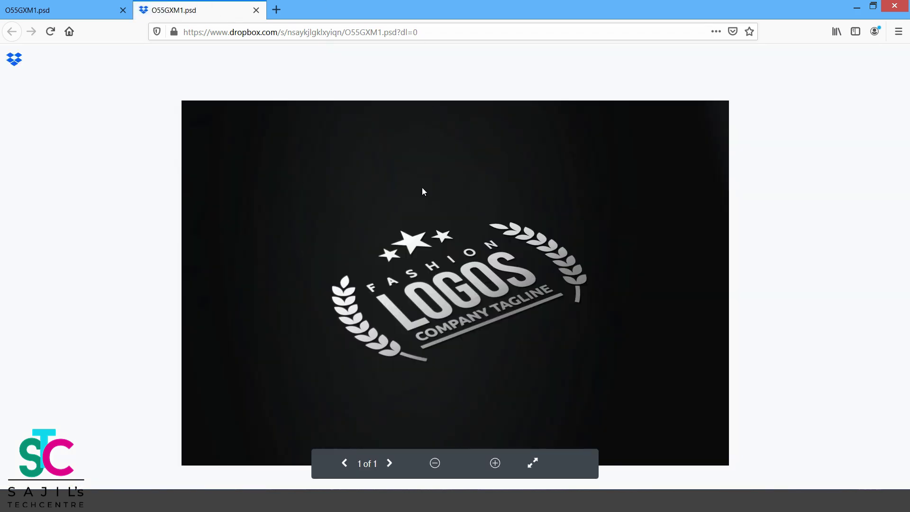
pyautogui.click(255, 10)
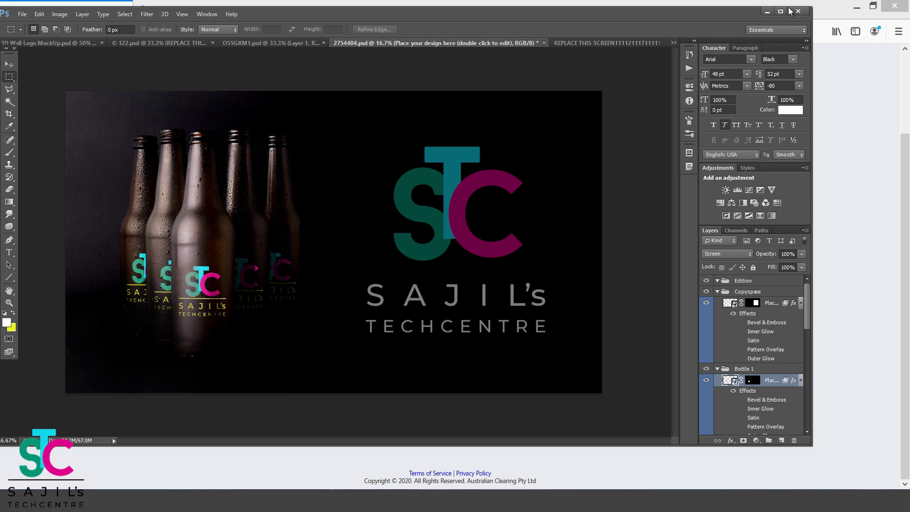
pyautogui.click(780, 11)
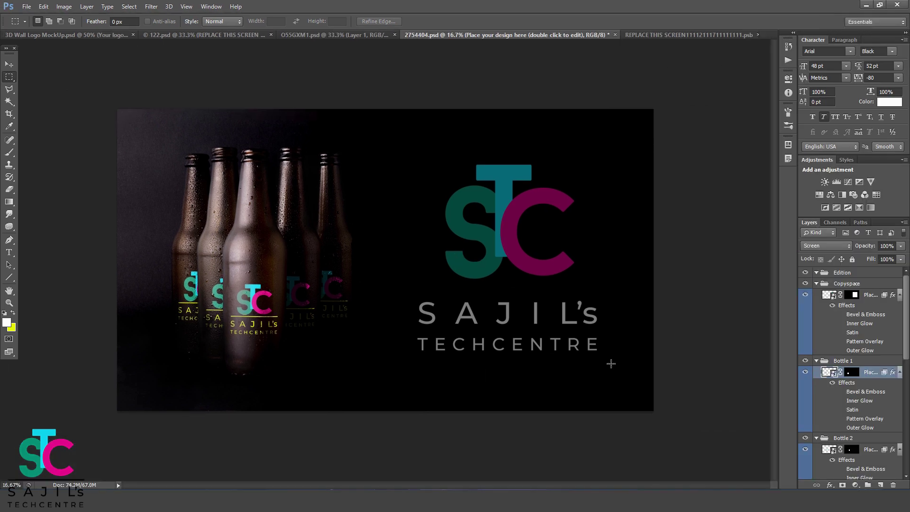